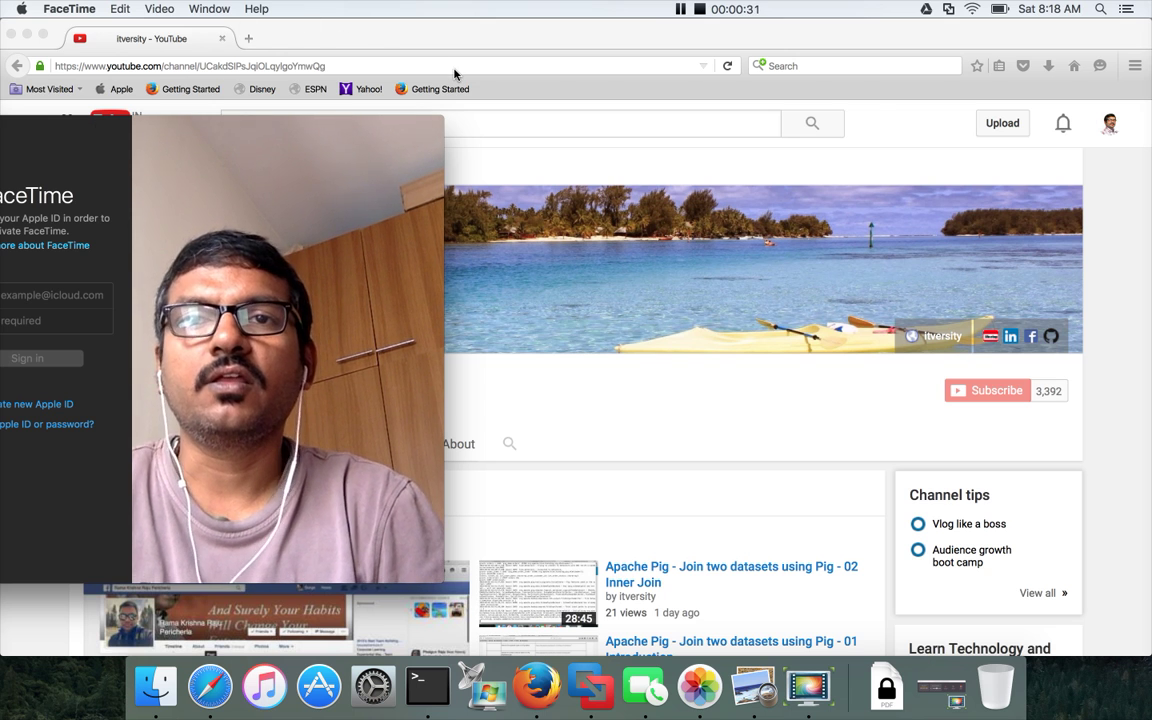
Load google.co.in in Firefox's address bar.
left_click(308, 40)
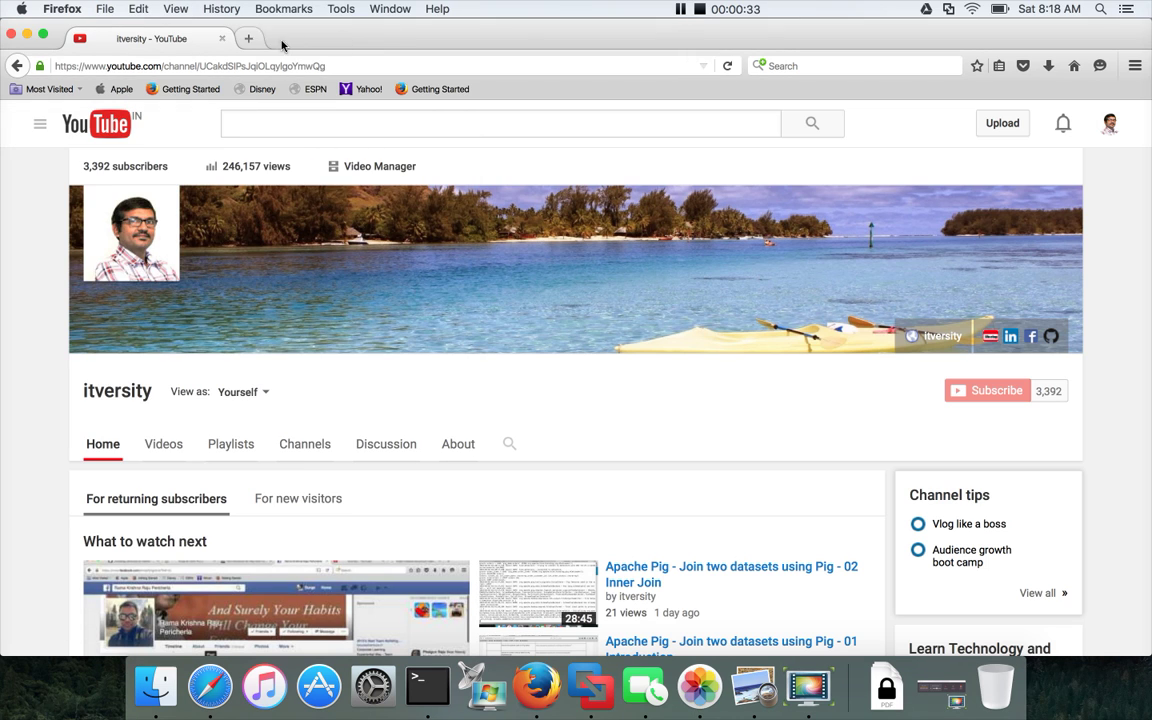
left_click(473, 65)
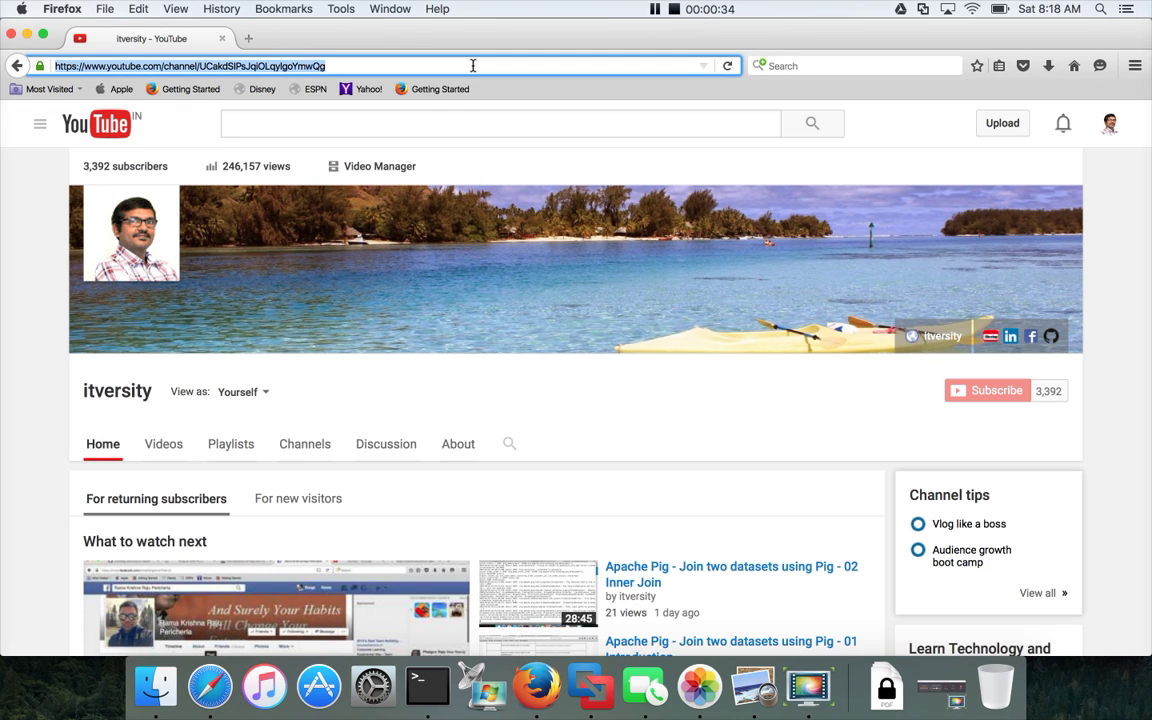
type("google.co.in/")
key("Return")
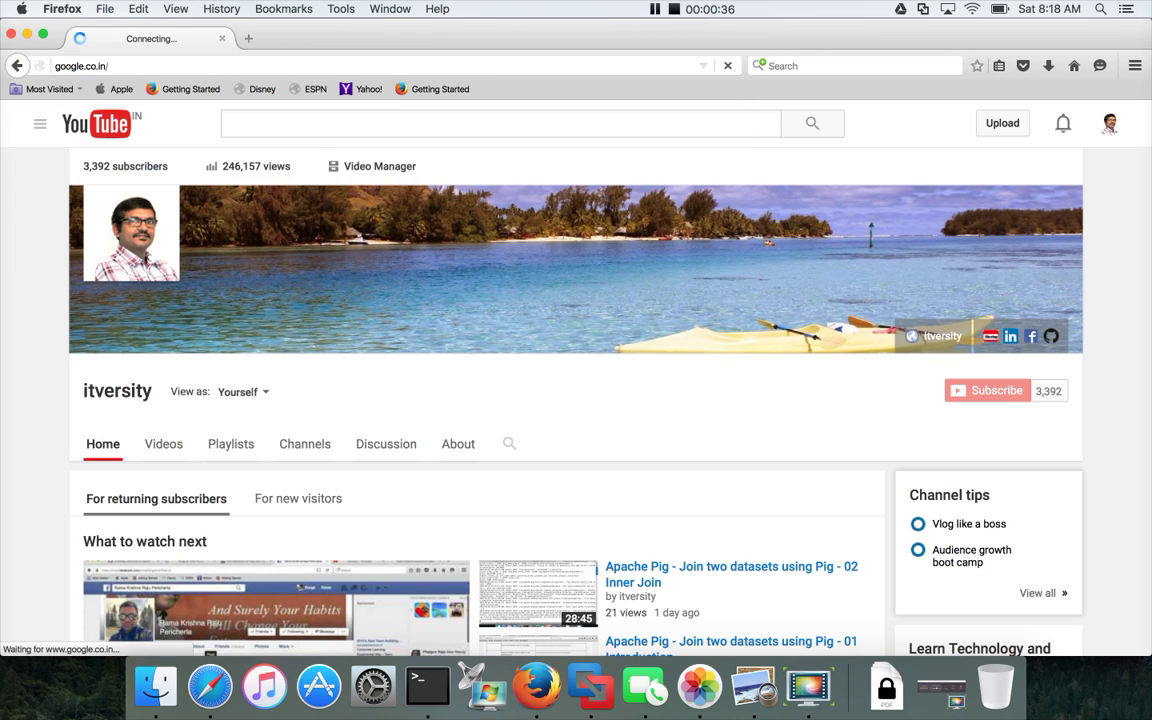
Search Google for 'pivotal web services'.
type("iv")
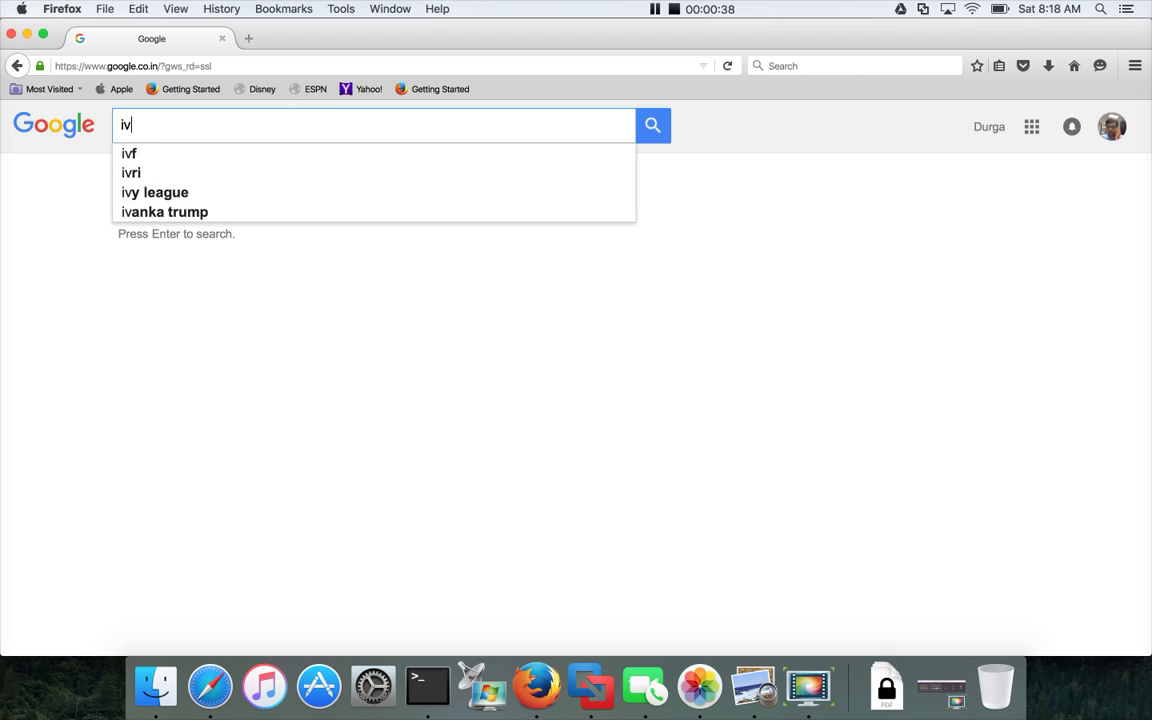
key("BackSpace")
key("BackSpace")
type("pivotal")
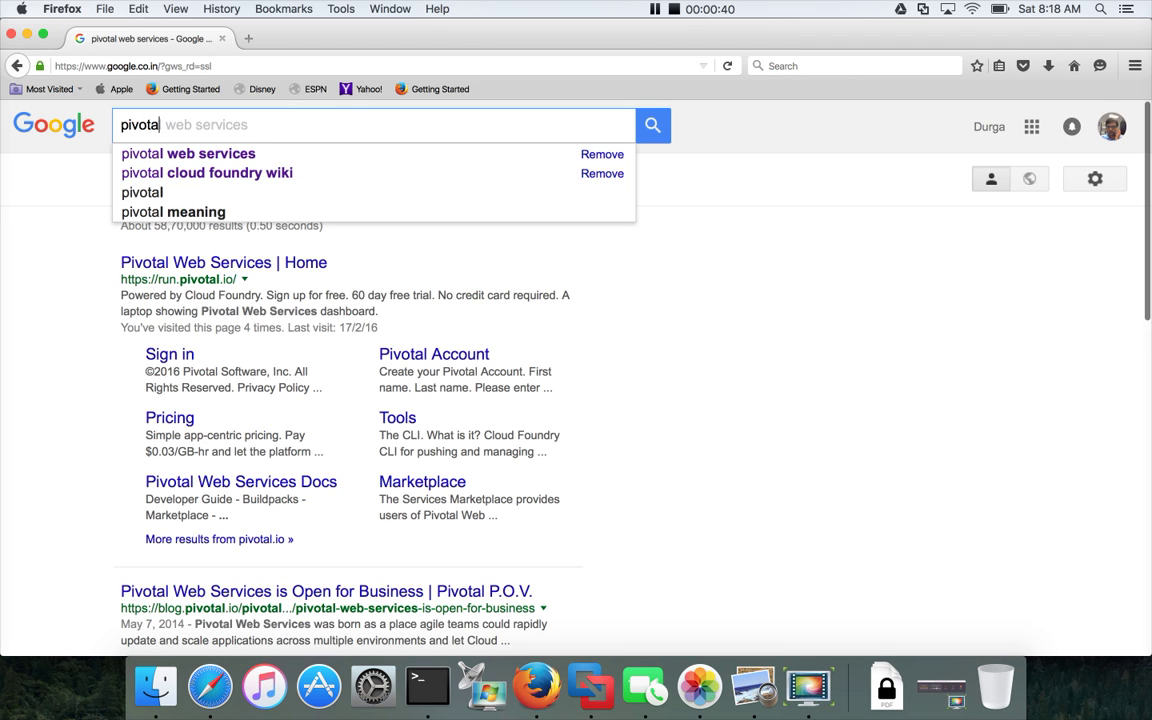
type(" web serv")
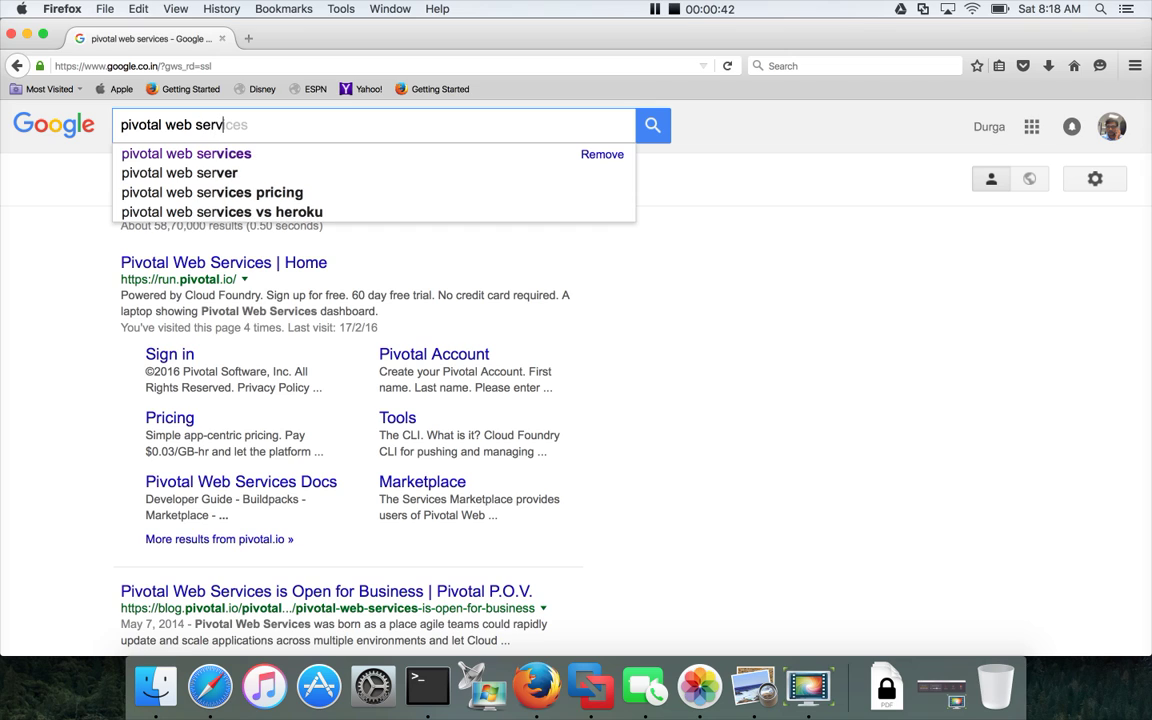
type("ices")
key("Return")
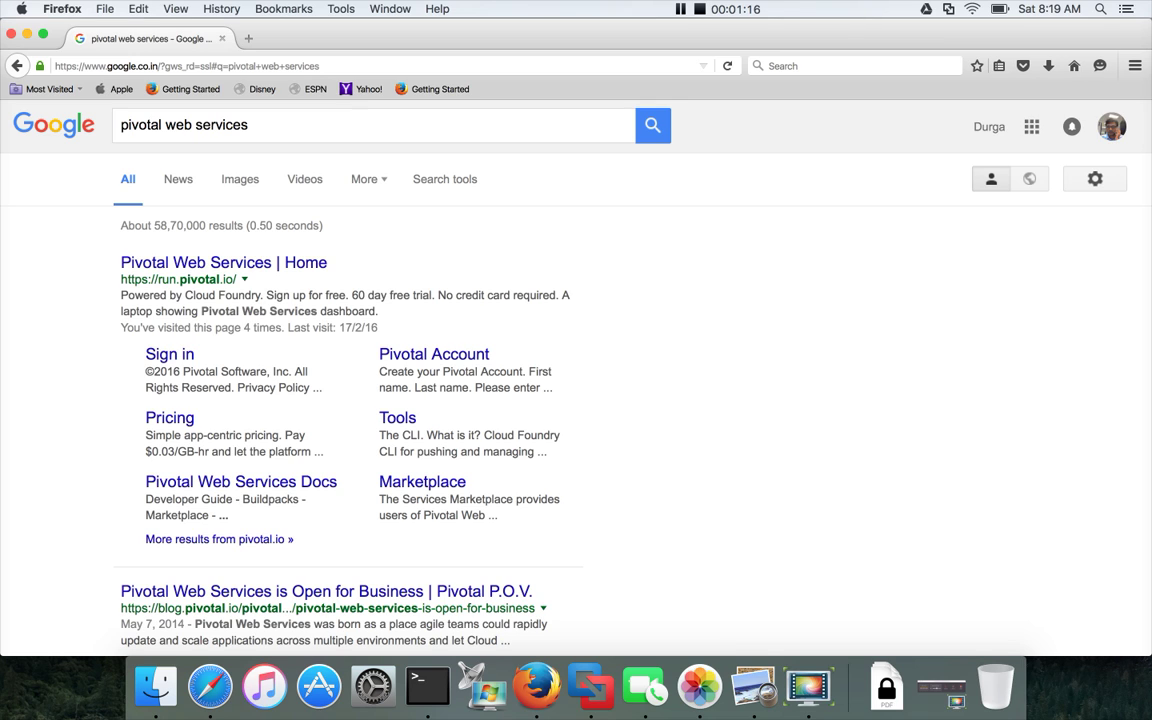
Open the 'Pivotal Web Services | Home' result and choose SIGN UP FOR FREE.
left_click(222, 264)
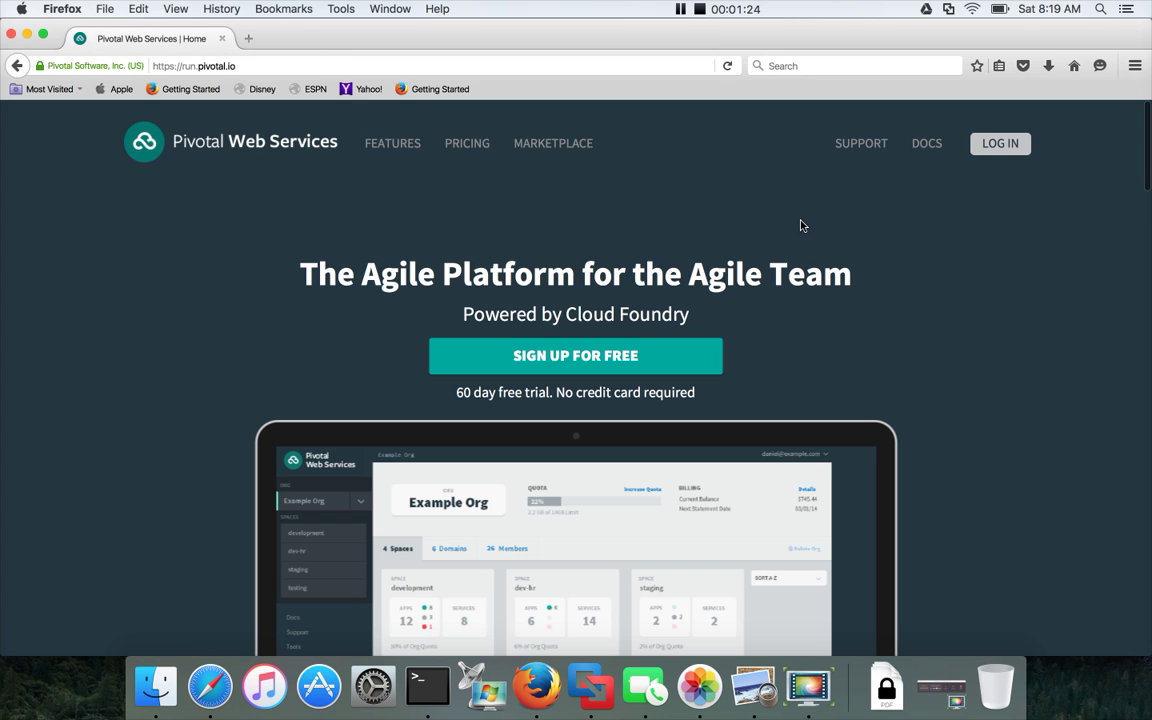
left_click(590, 367)
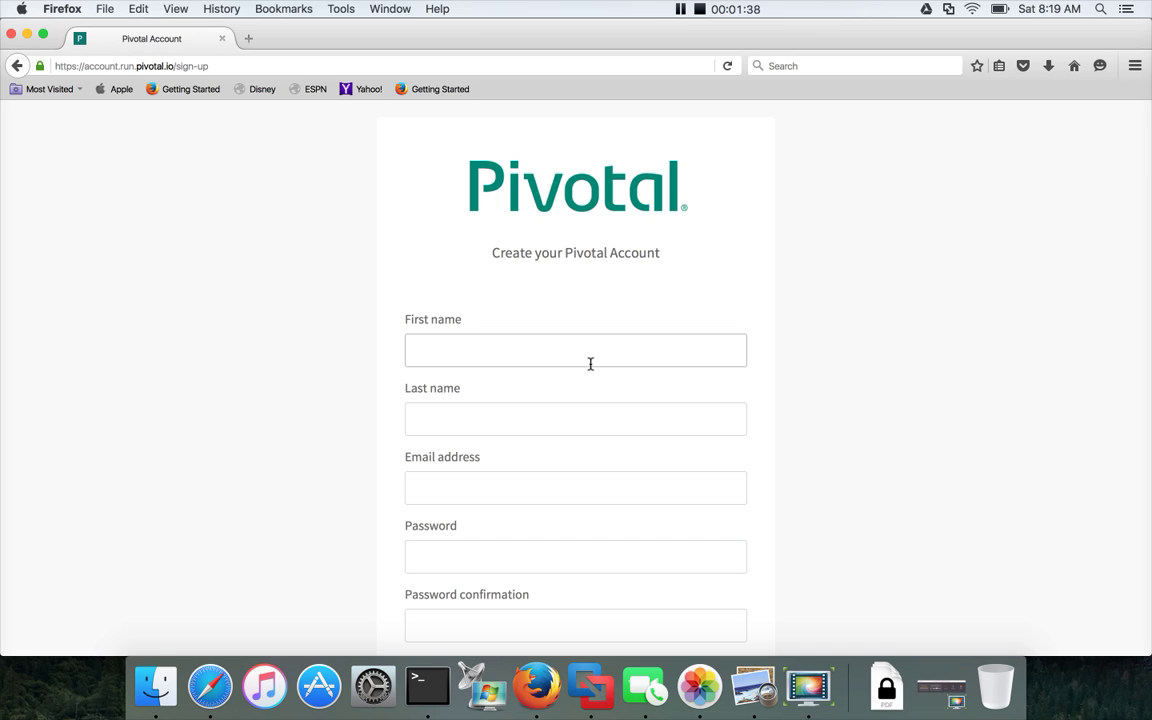
Enter the user's first name, last name and e-mail address in the sign-up form.
left_click(590, 364)
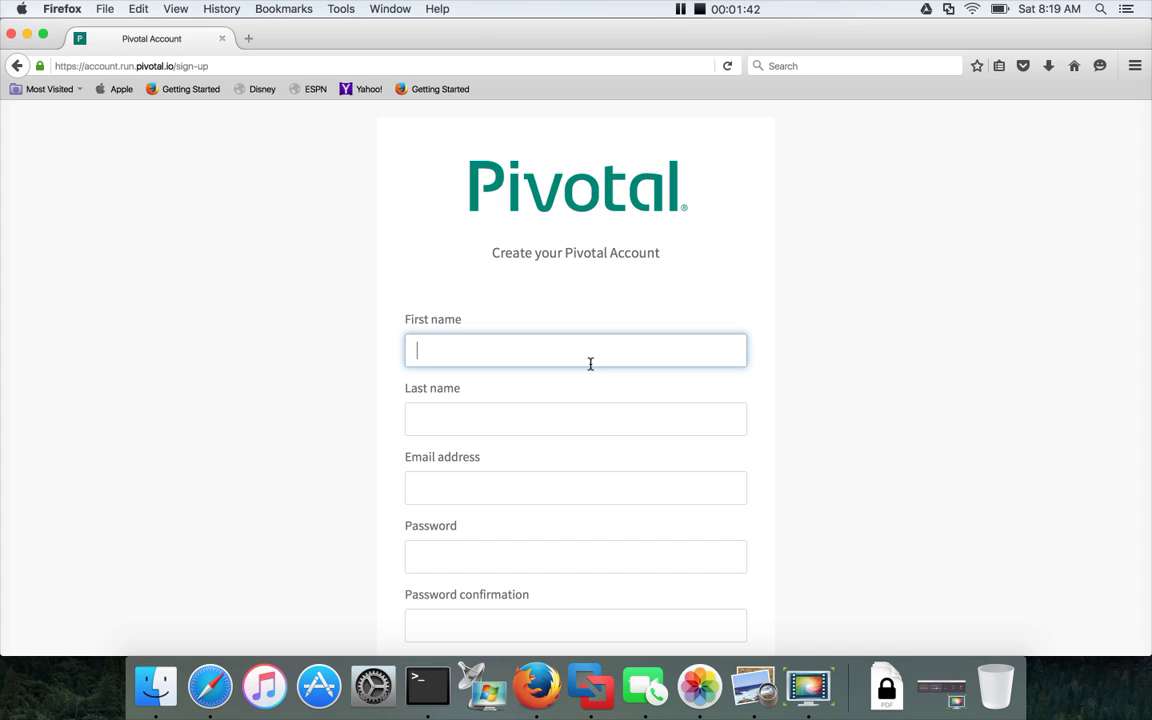
key("Tab")
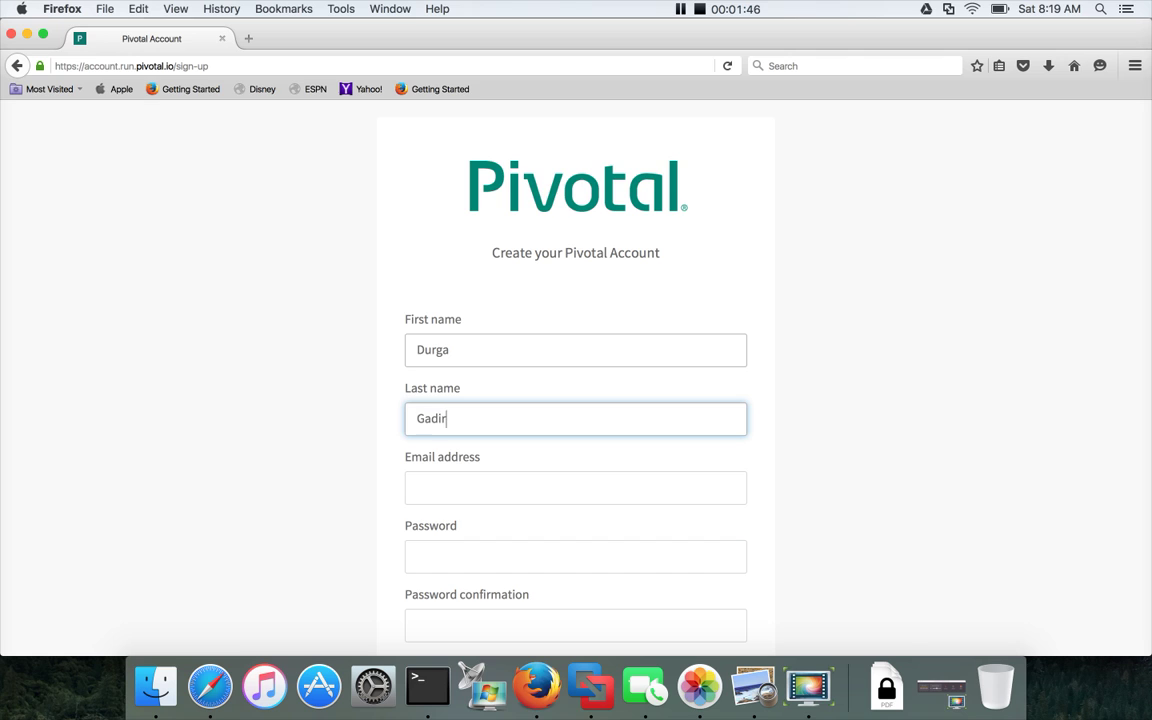
key("Tab")
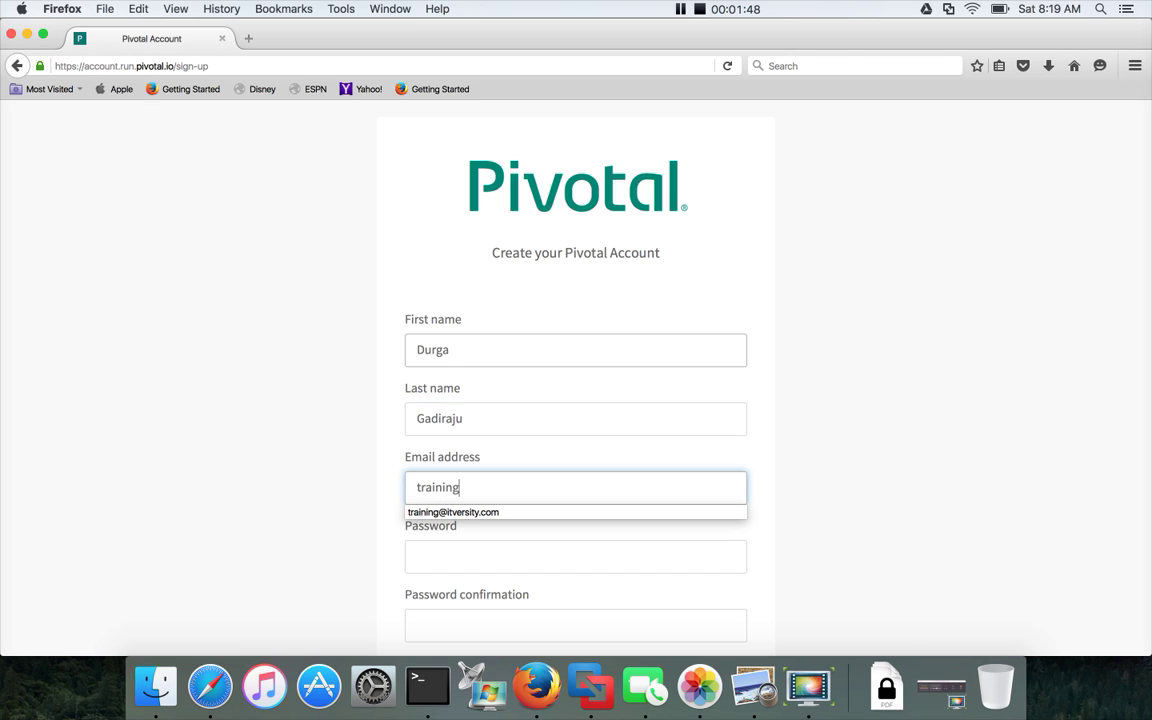
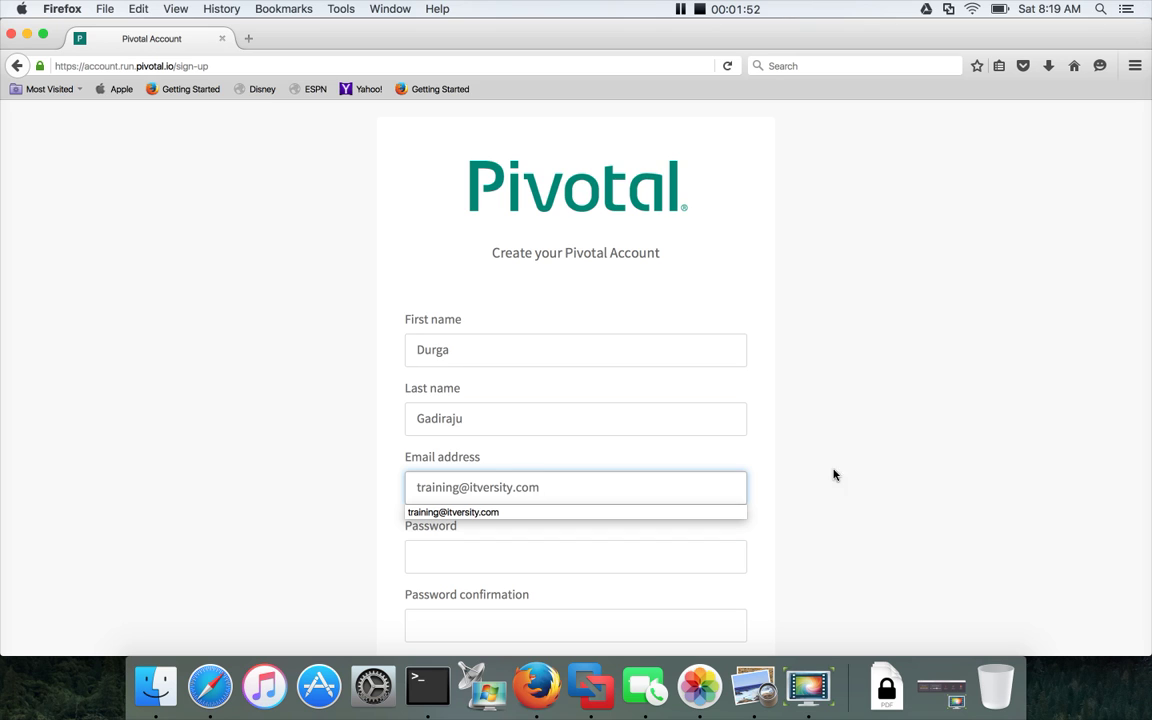
Enter the account password and a matching confirmation, then submit the sign-up.
scroll(755, 444, "down", 5)
left_click(688, 428)
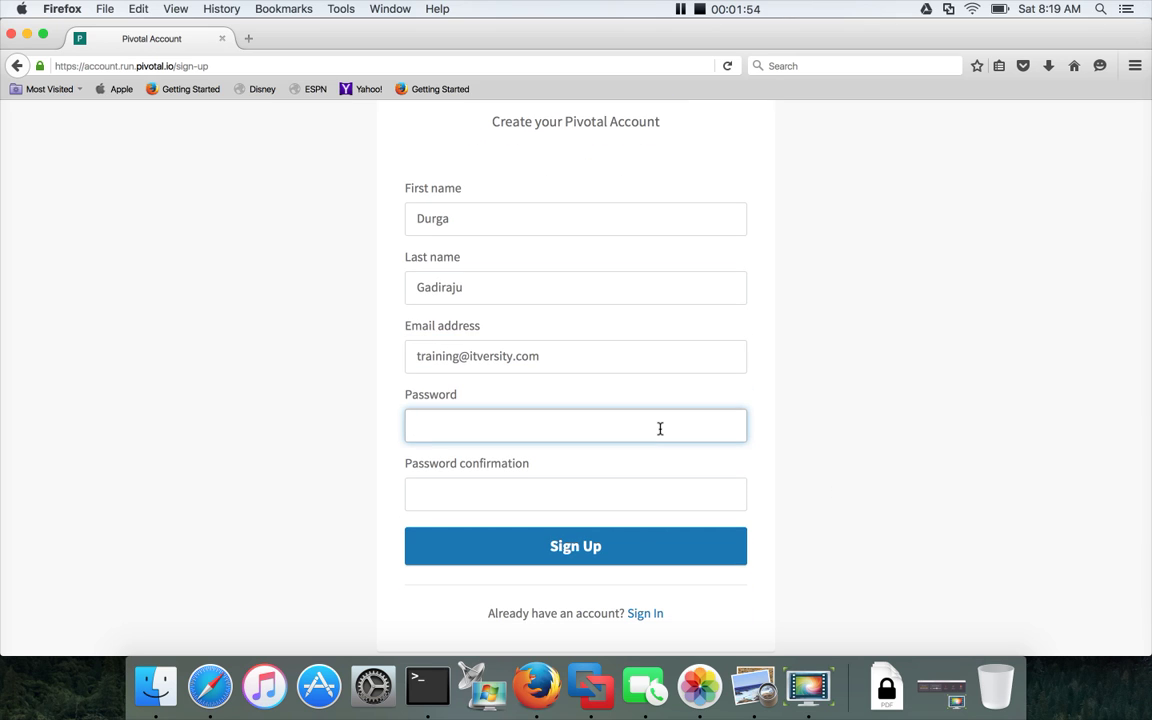
type("*******")
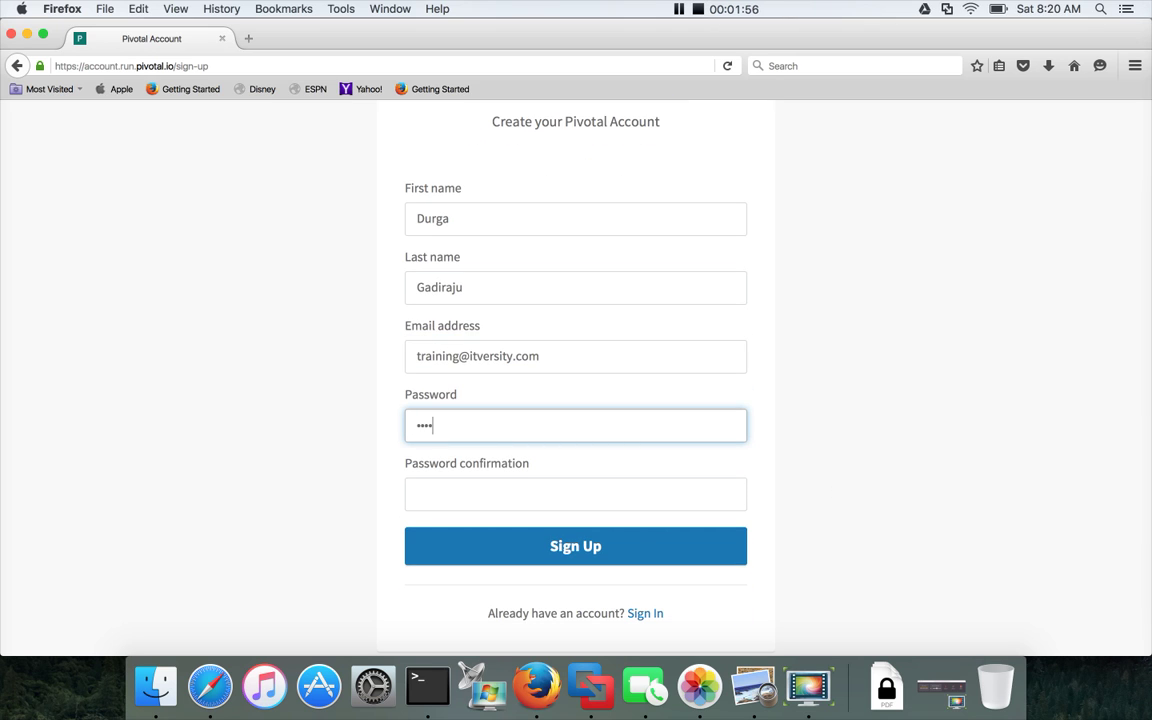
type("**")
key("Tab")
type("****")
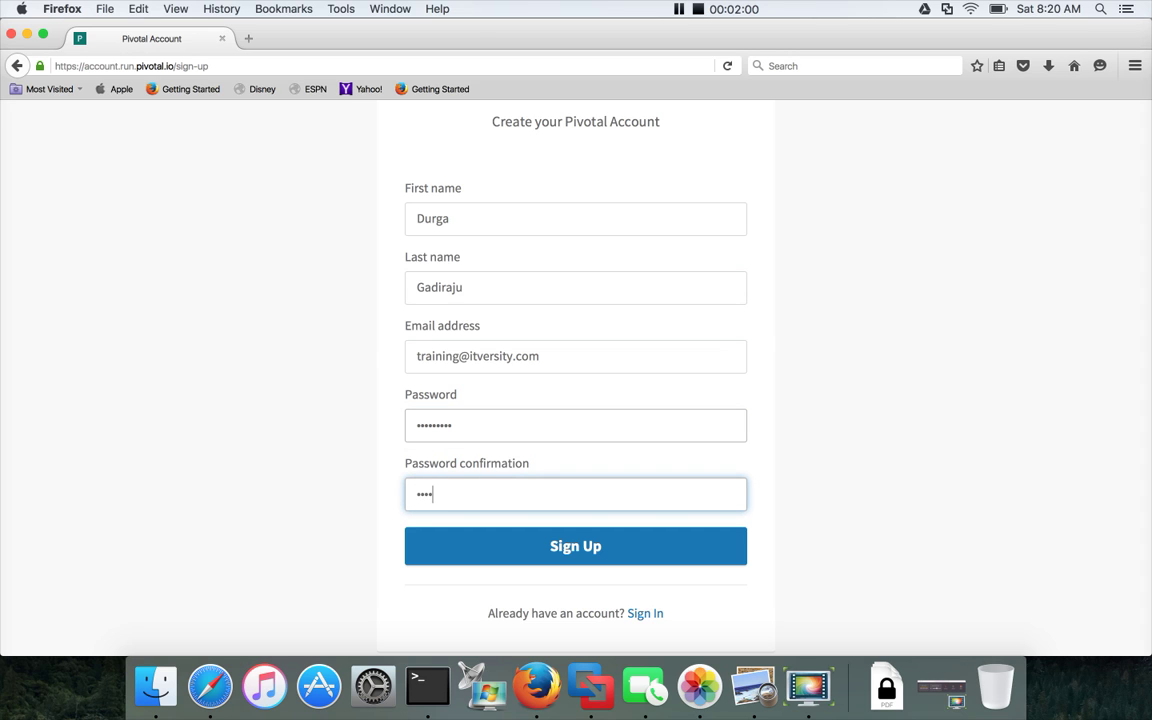
key("BackSpace")
key("BackSpace")
key("BackSpace")
key("BackSpace")
key("shift+Tab")
type("***")
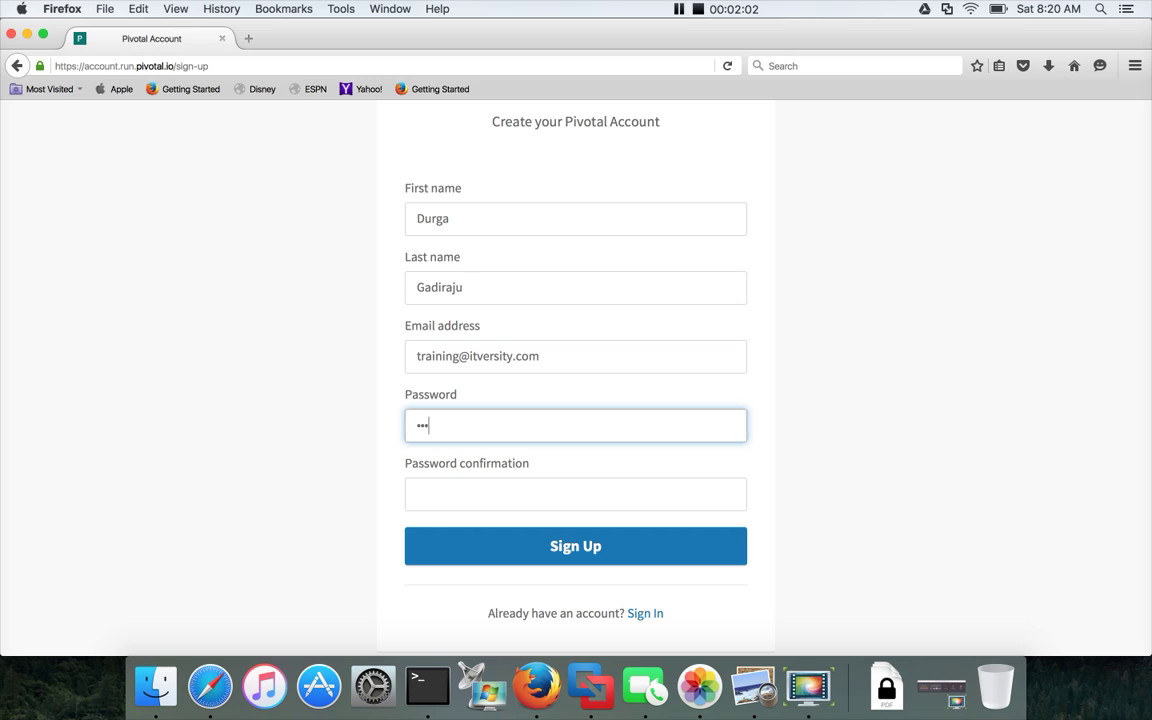
type("******")
key("Tab")
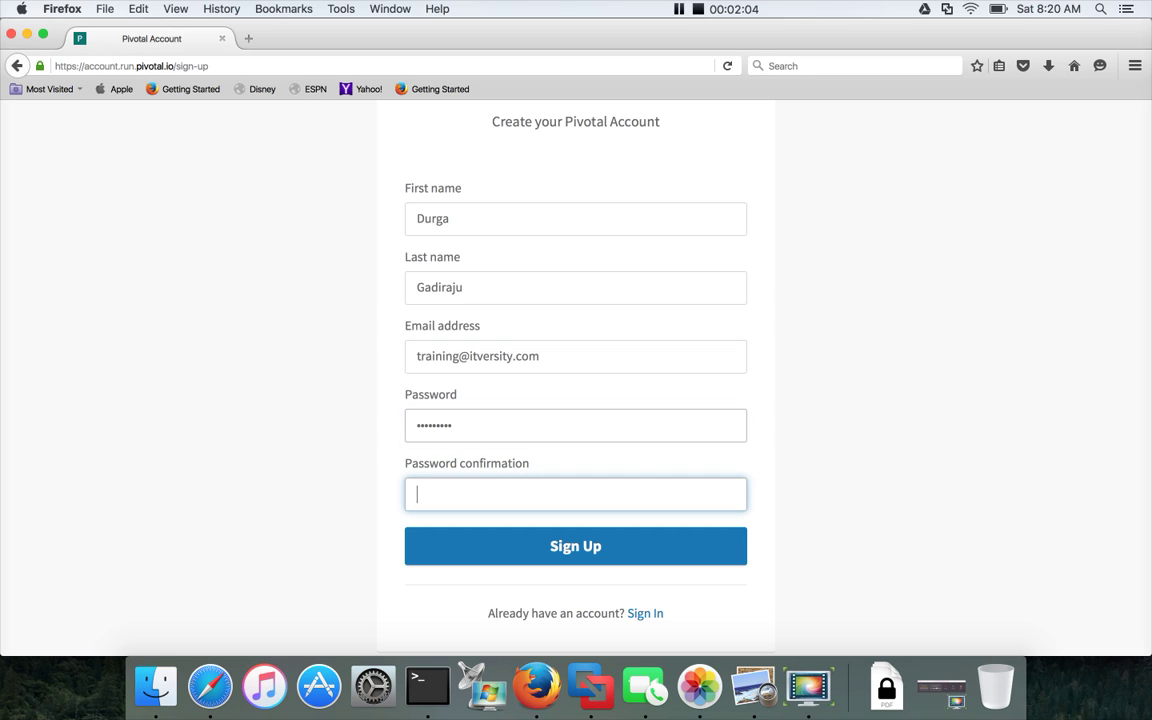
type("*********")
key("Return")
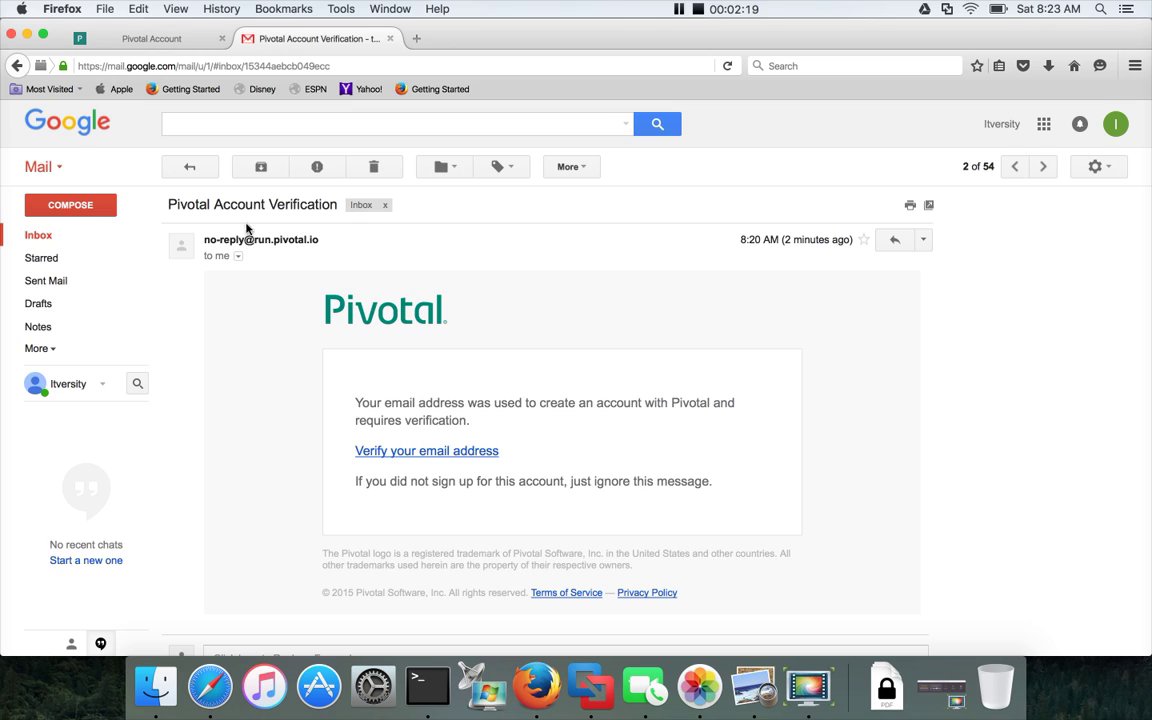
Follow the 'Verify your email address' link in the Pivotal verification e-mail.
left_click(474, 455)
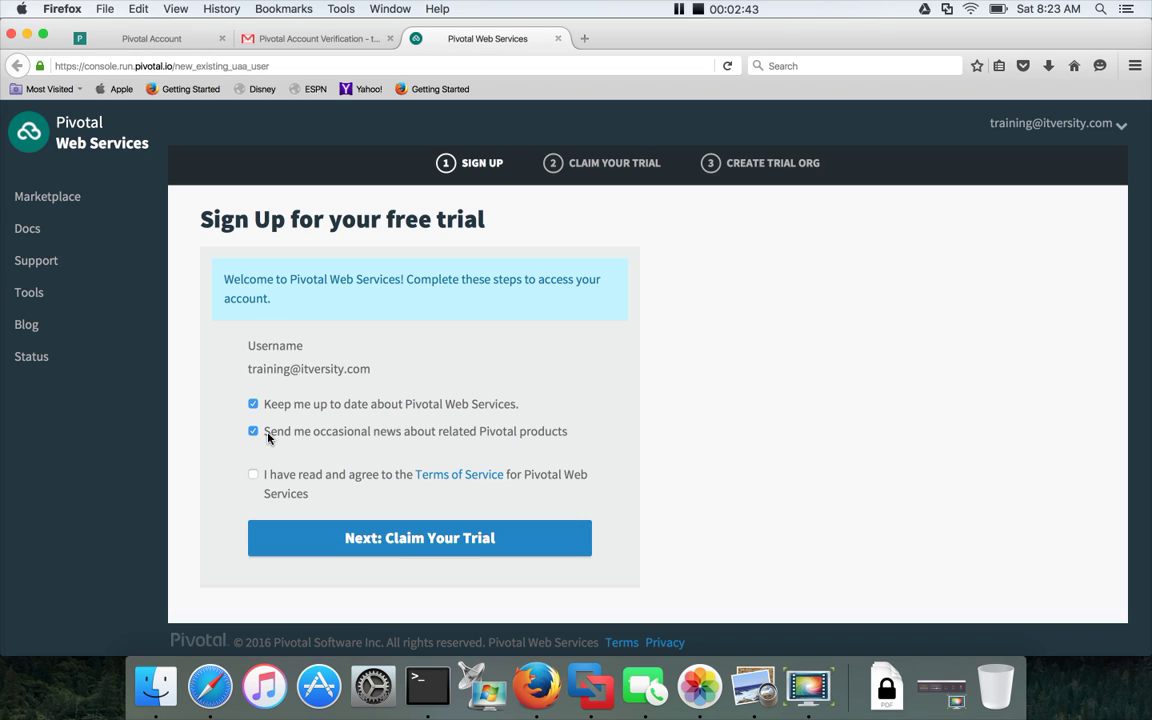
Opt out of Pivotal news, accept the Terms of Service and continue to claim the trial.
left_click(254, 433)
left_click(254, 476)
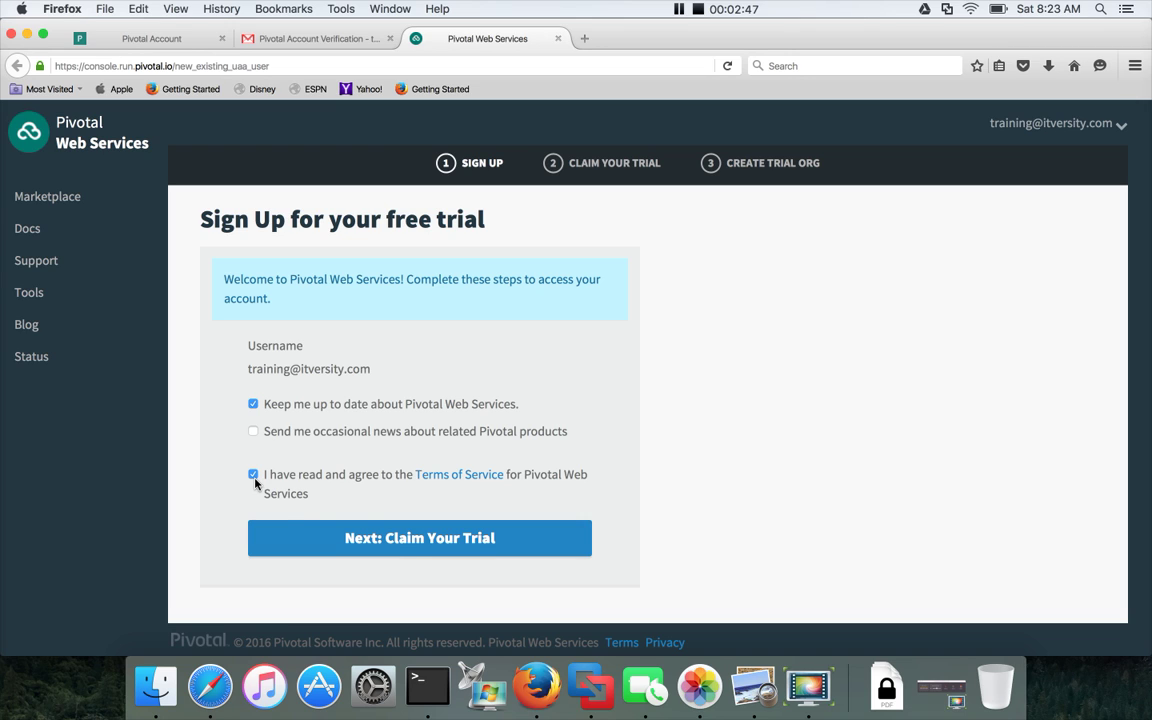
left_click(438, 542)
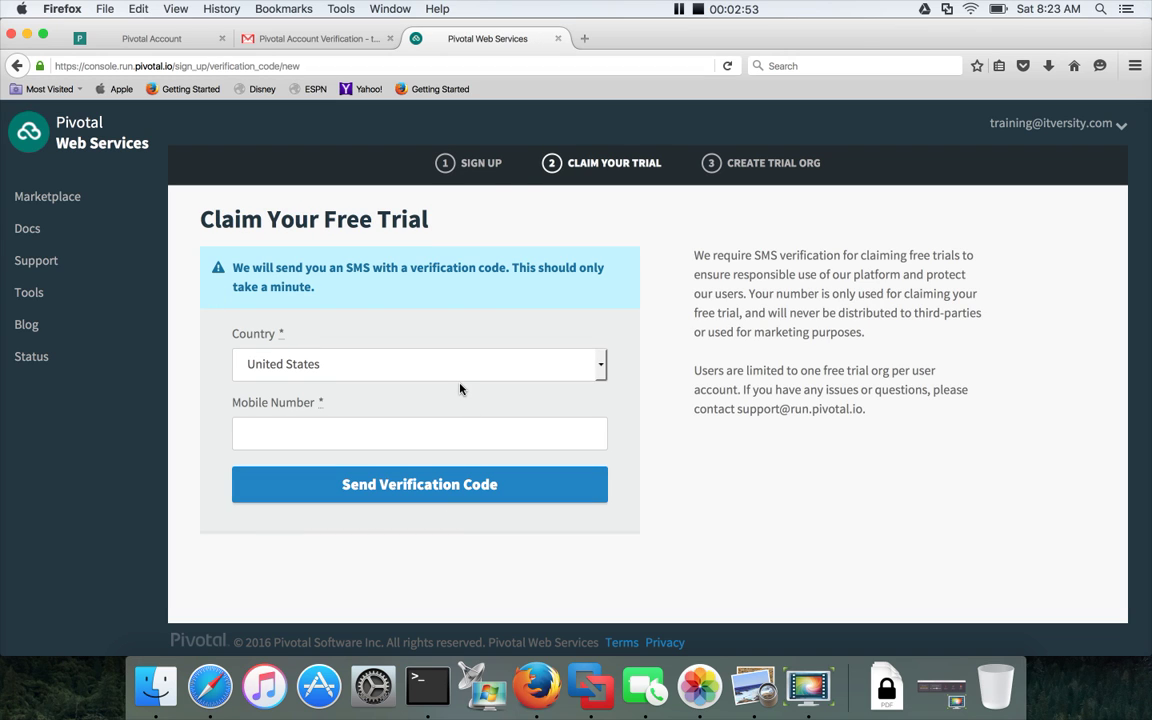
Choose India, enter the user's mobile number and request an SMS verification code.
left_click(462, 364)
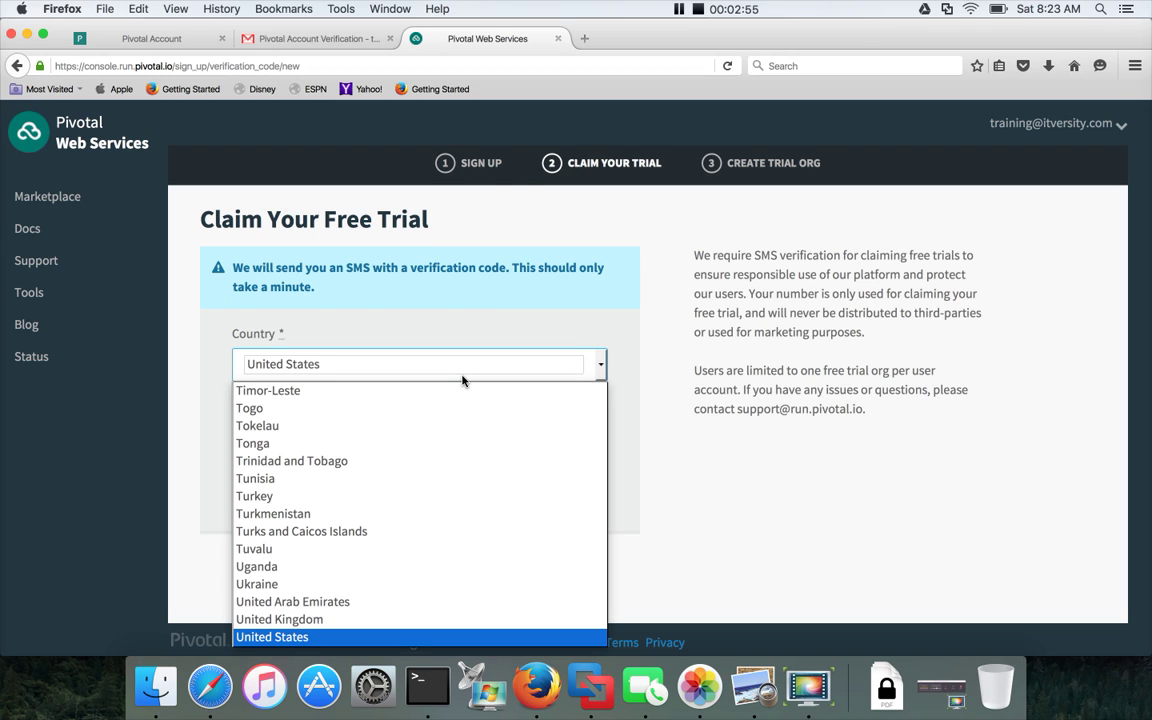
type("india")
key("Return")
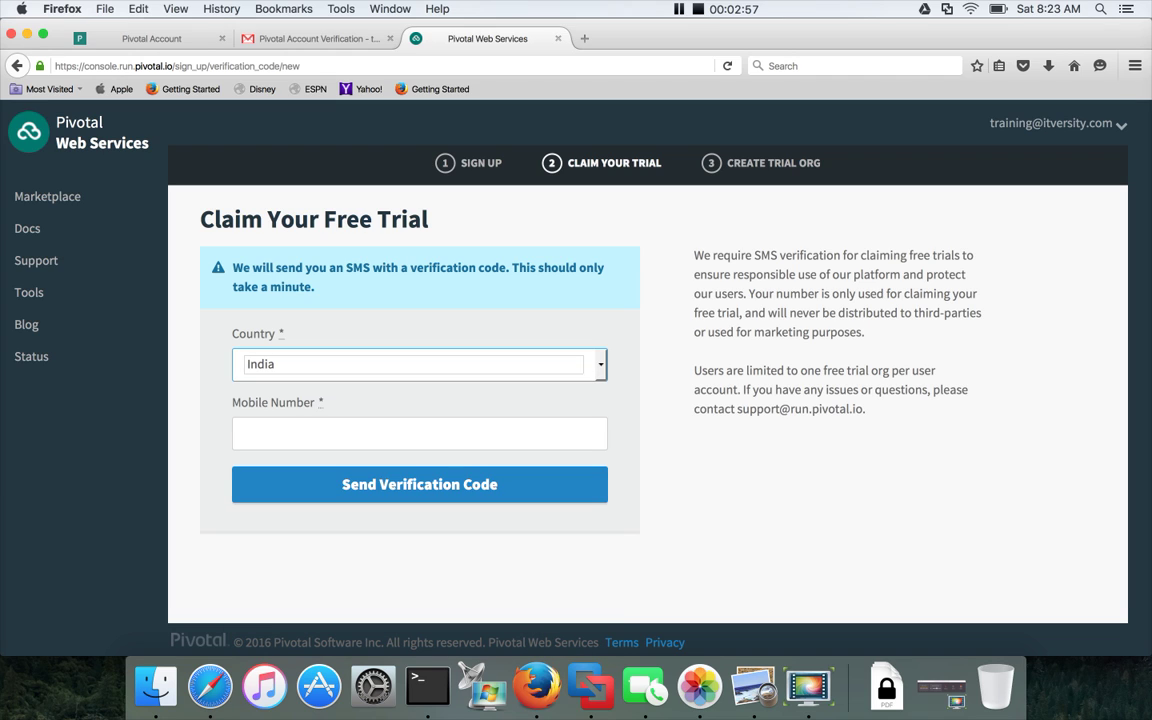
left_click(409, 425)
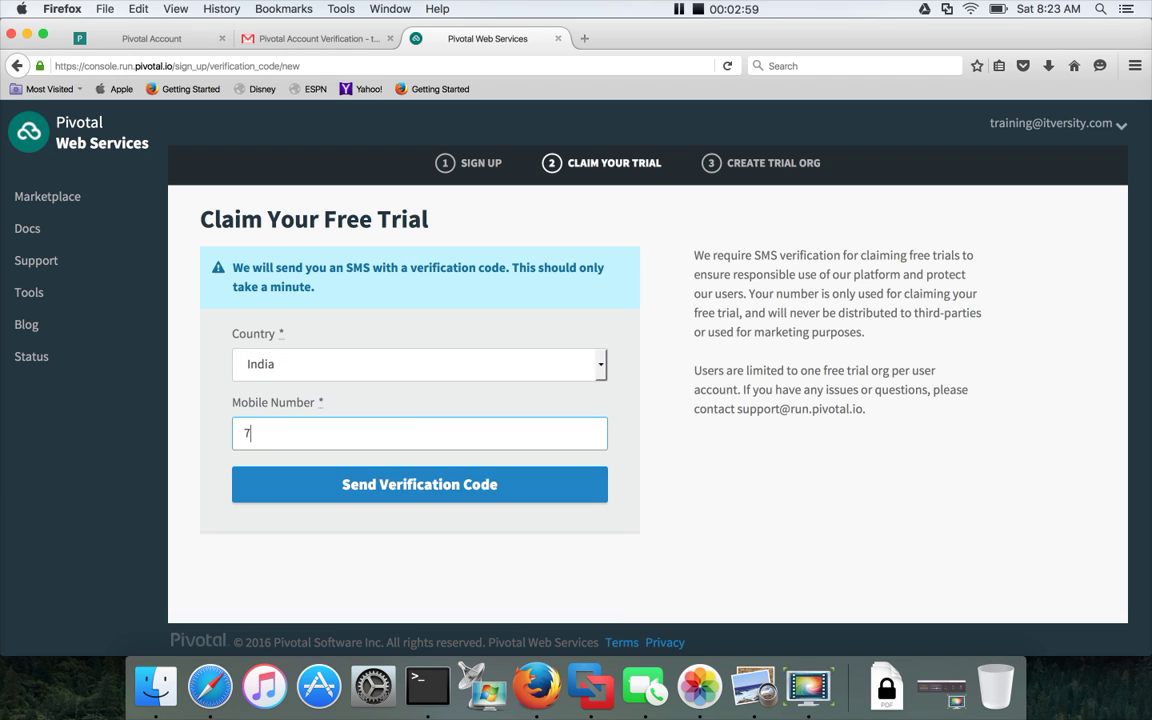
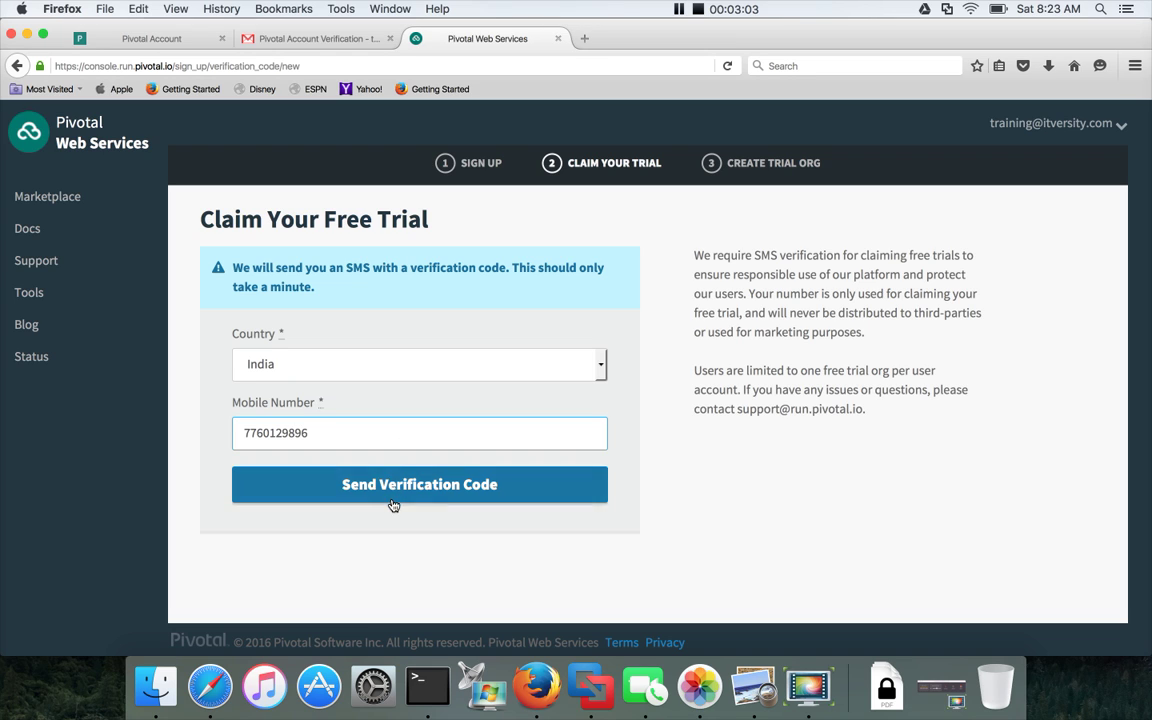
left_click(400, 494)
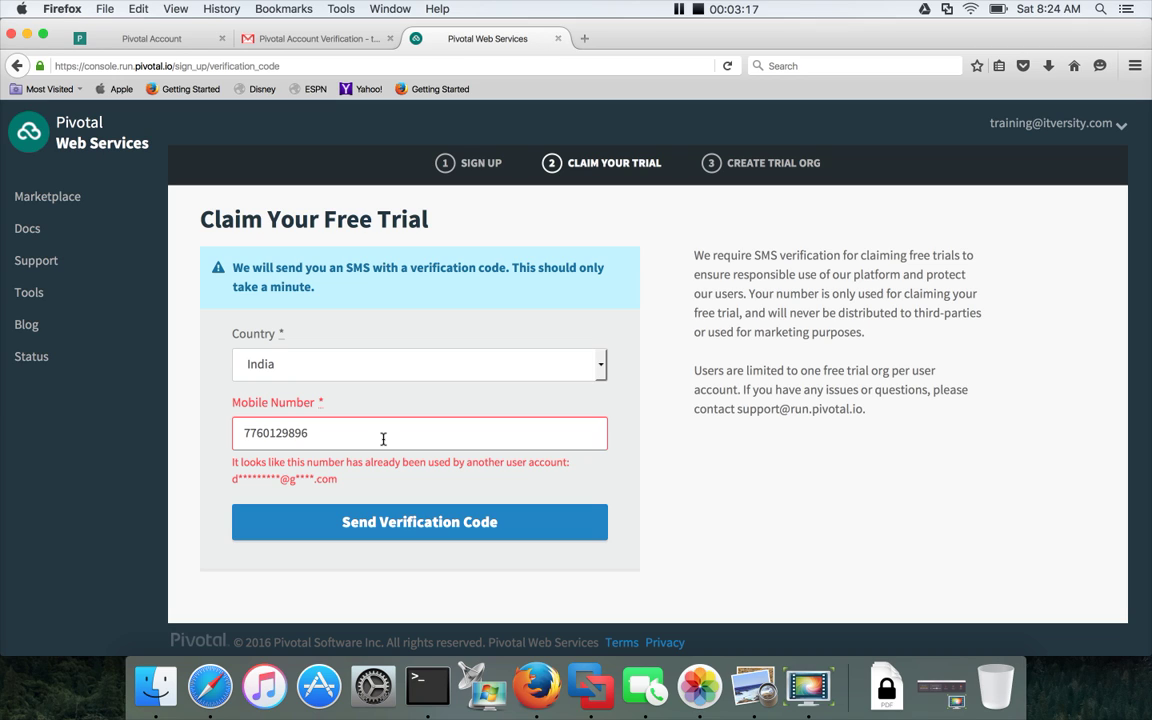
double_click(383, 439)
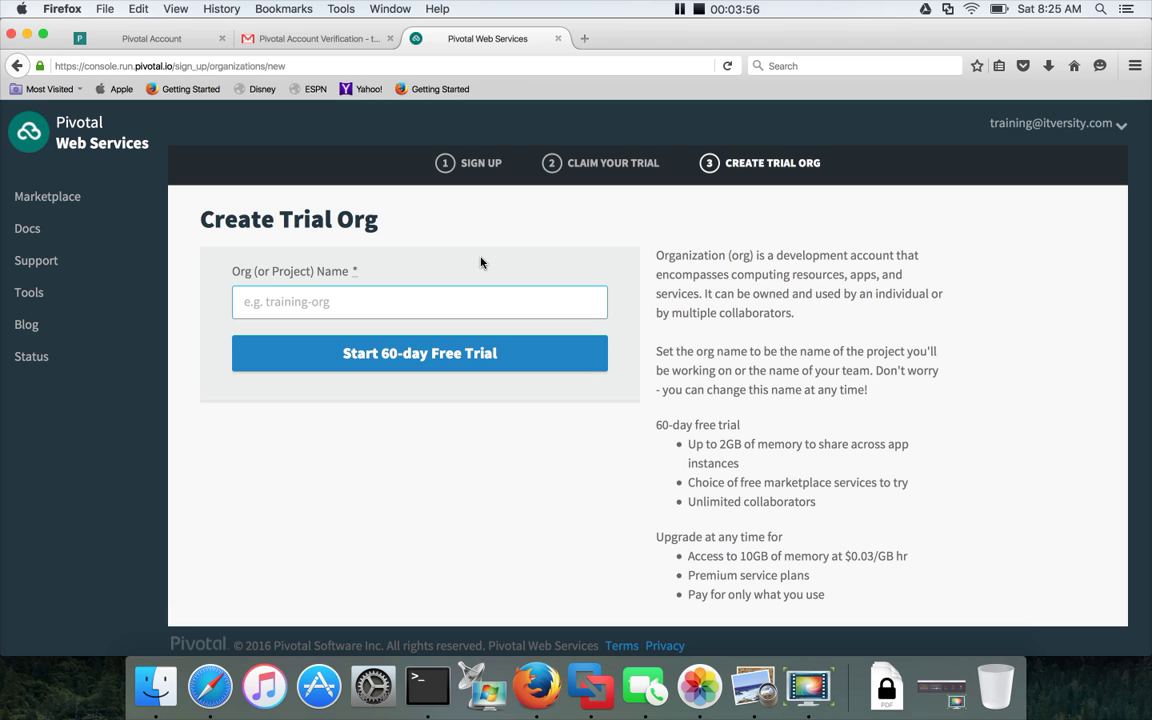
Try org name training-org, then change it to itversity-org and start the 60-day trial.
type("training-org")
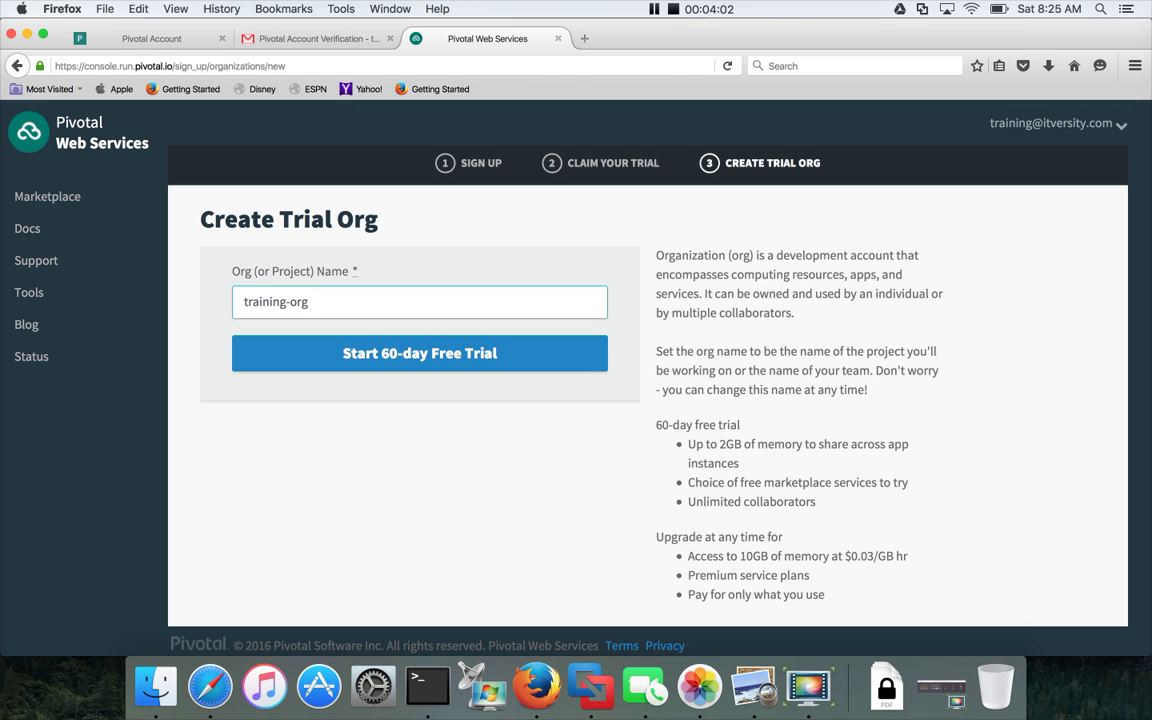
left_click(417, 362)
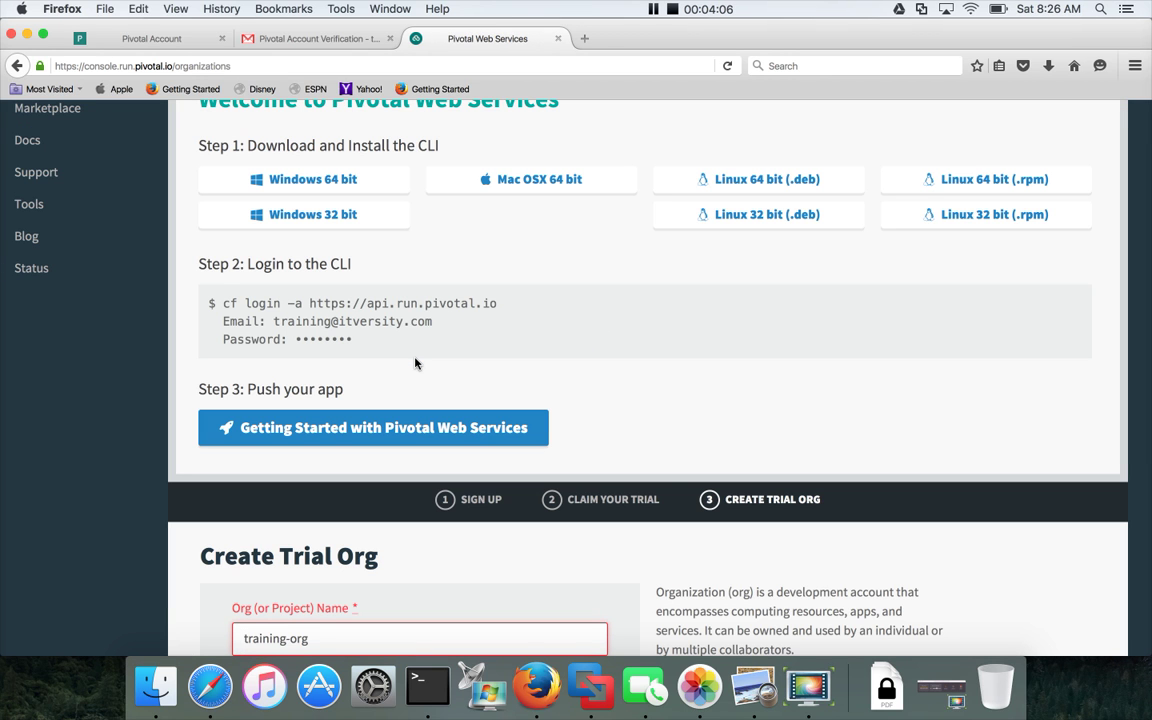
scroll(416, 363, "down", 2)
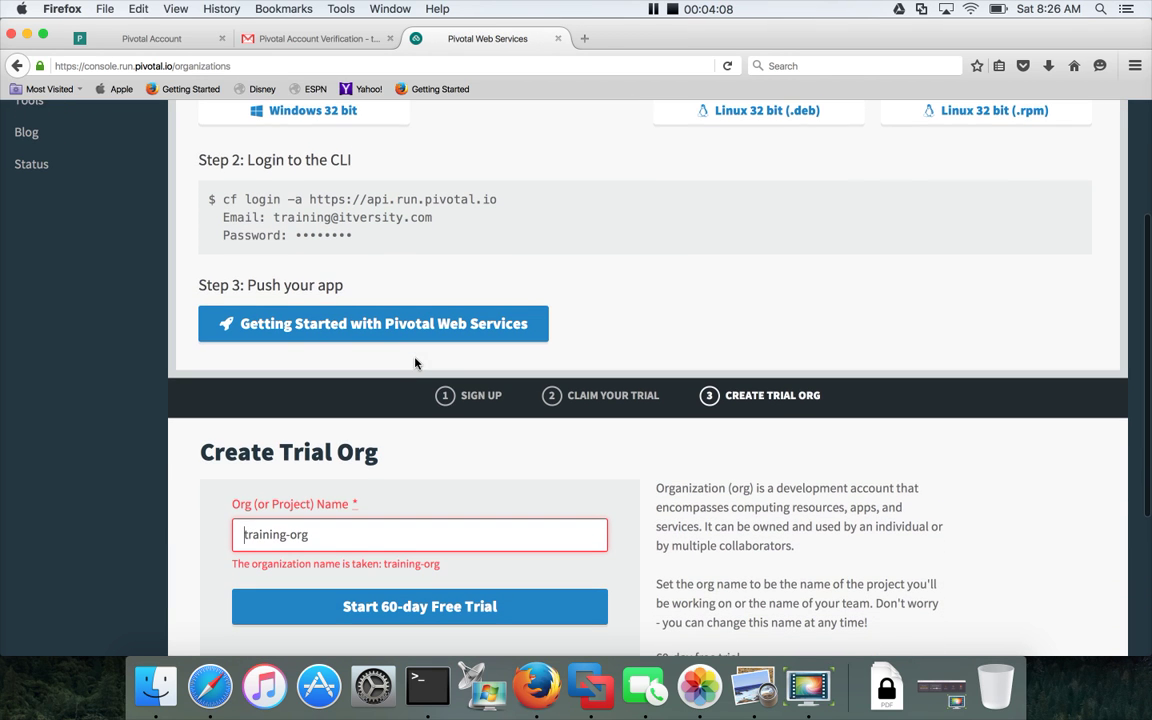
scroll(416, 363, "down", 1)
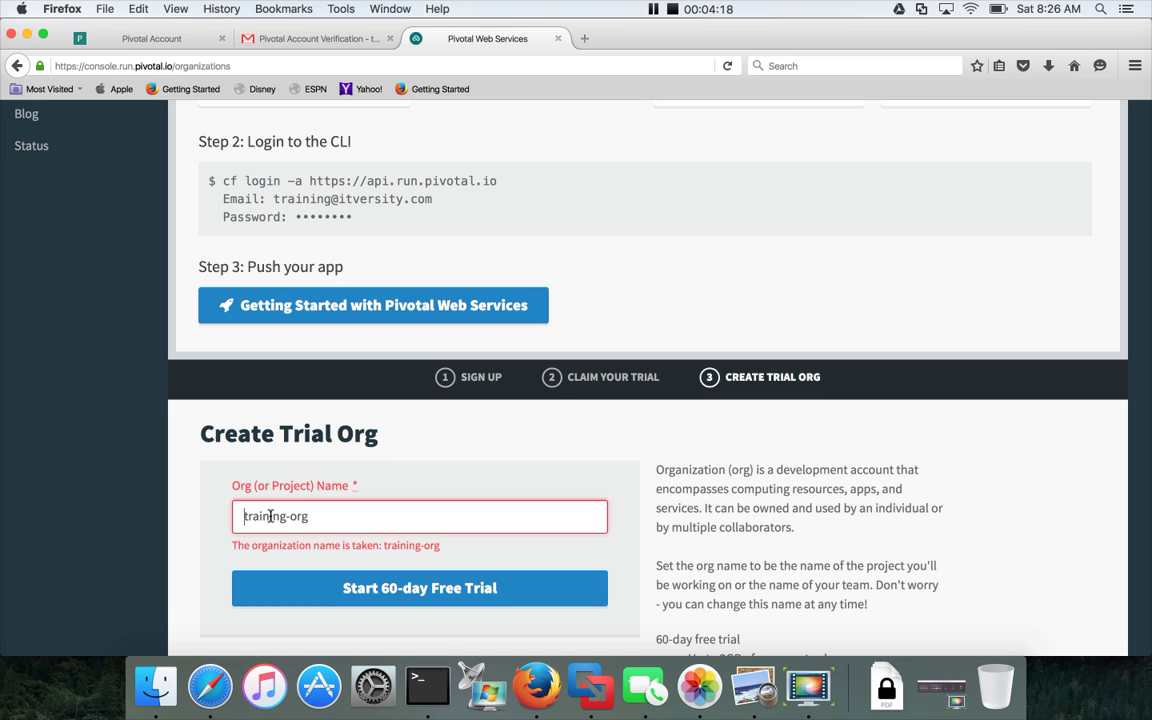
double_click(270, 516)
type("itversity")
left_click(436, 596)
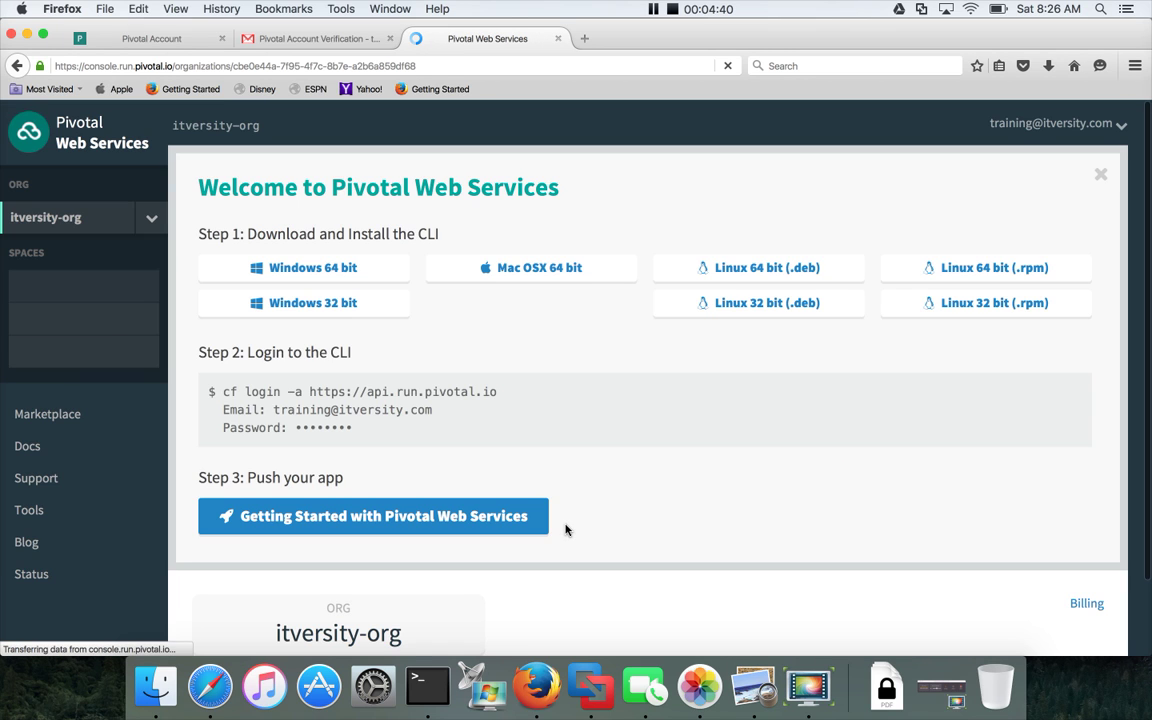
scroll(566, 527, "down", 5)
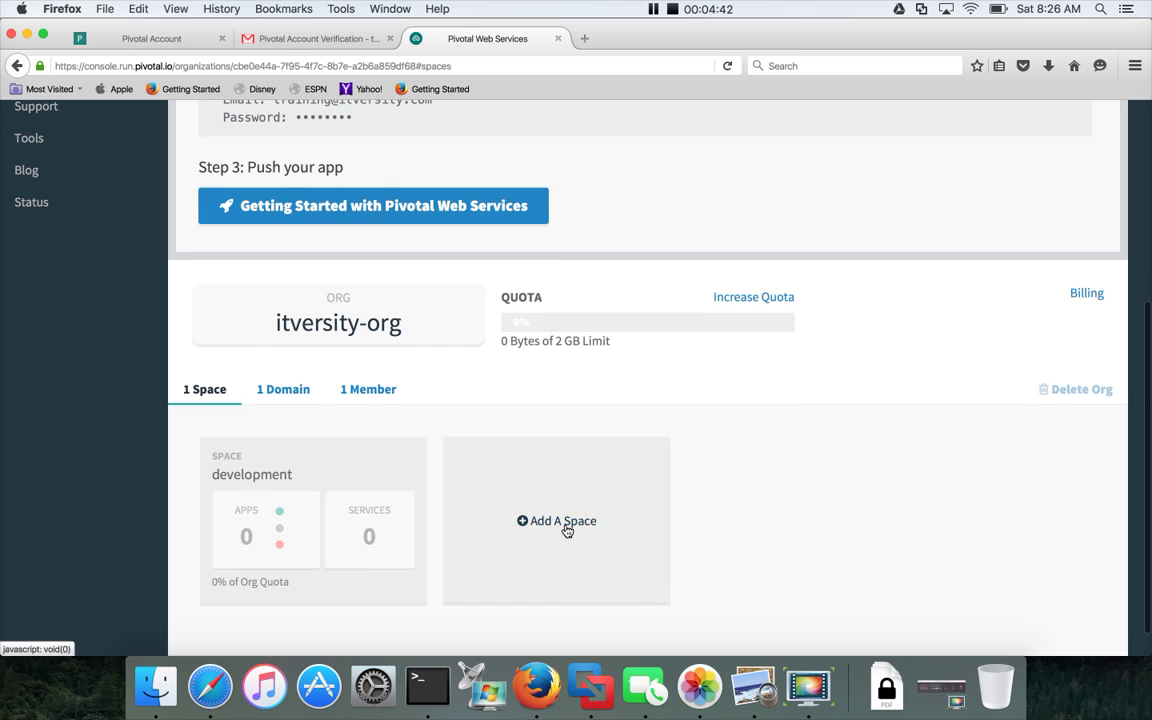
scroll(566, 530, "up", 5)
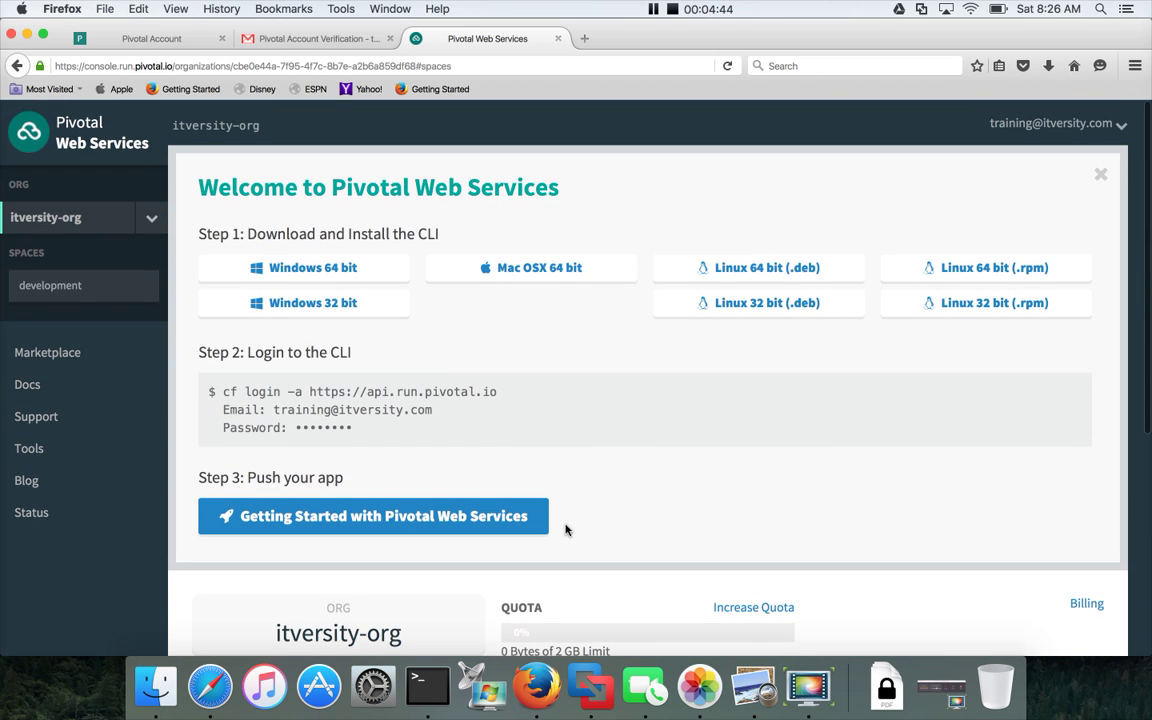
scroll(566, 529, "down", 4)
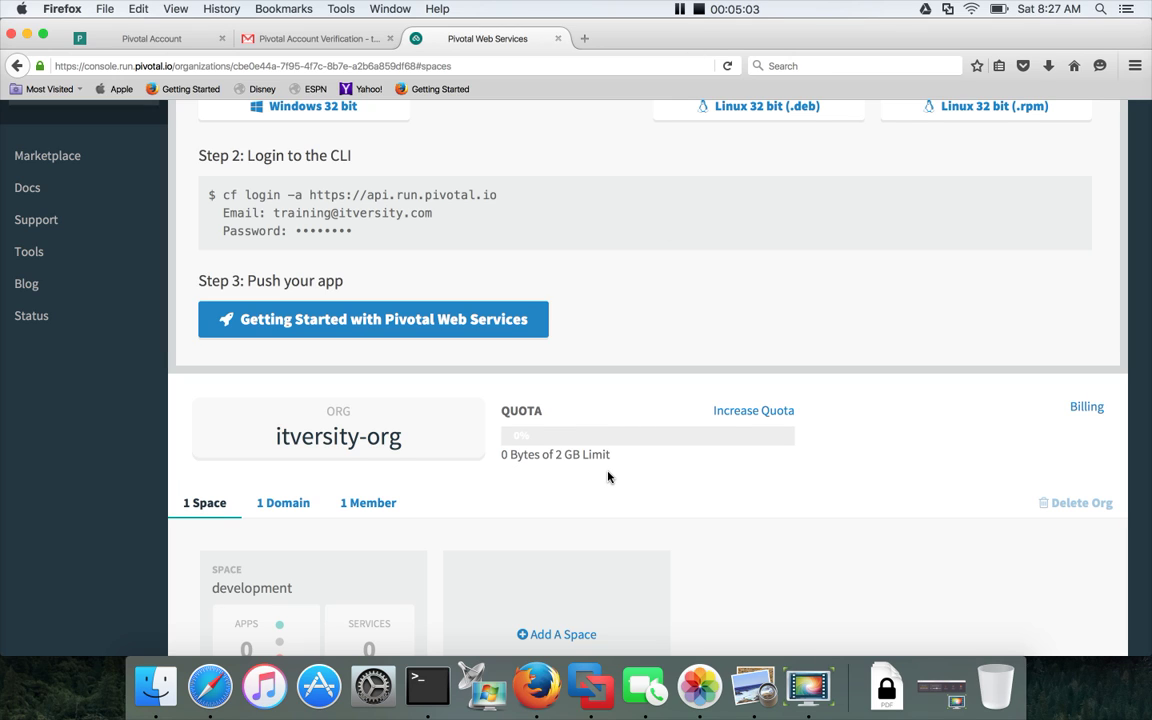
Open Increase Quota for itversity-org and scroll through the Upgrade your account options.
left_click(755, 414)
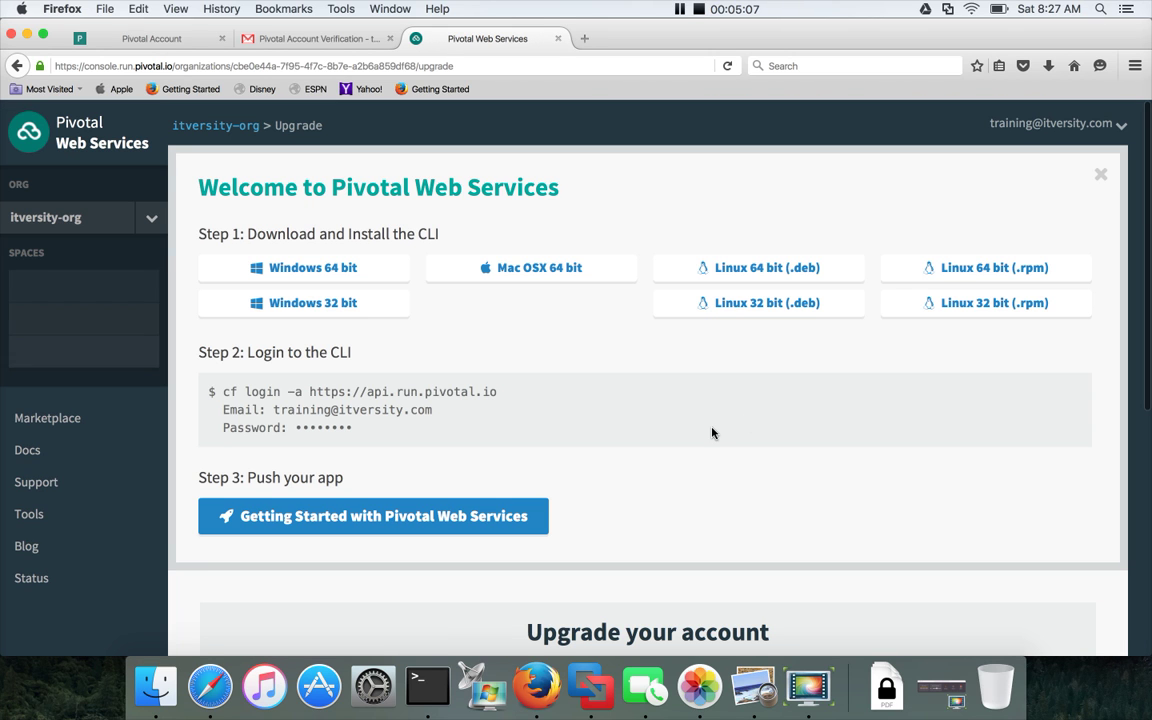
scroll(710, 434, "down", 5)
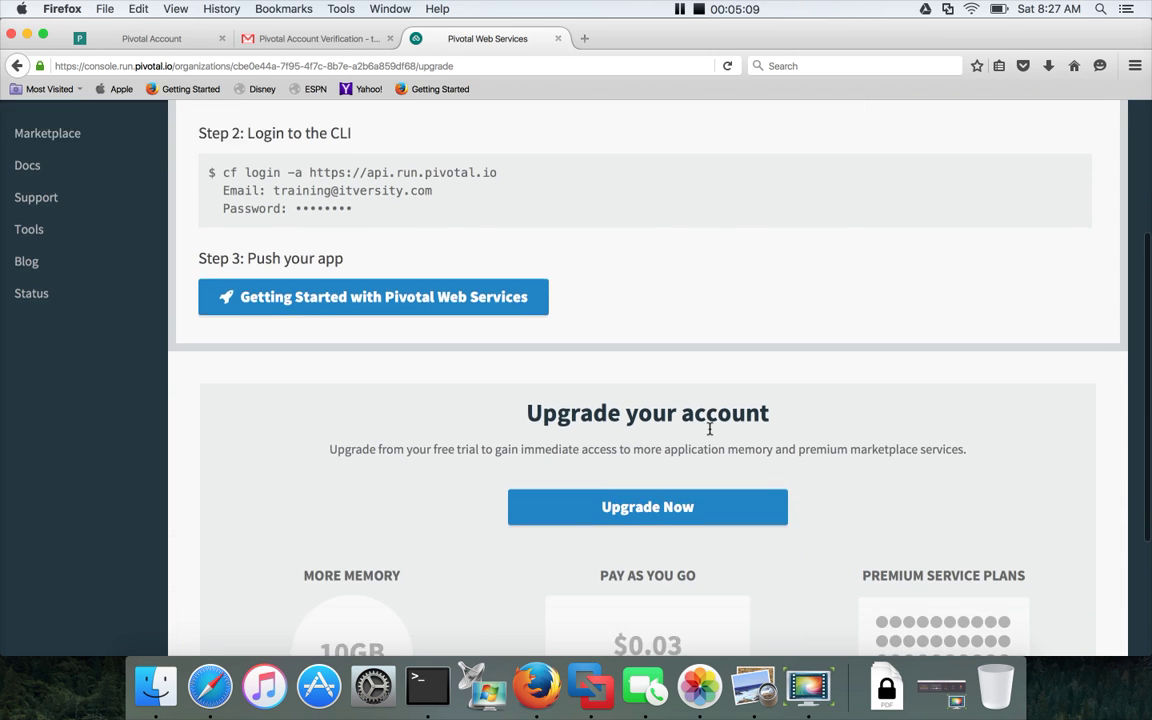
scroll(710, 434, "down", 2)
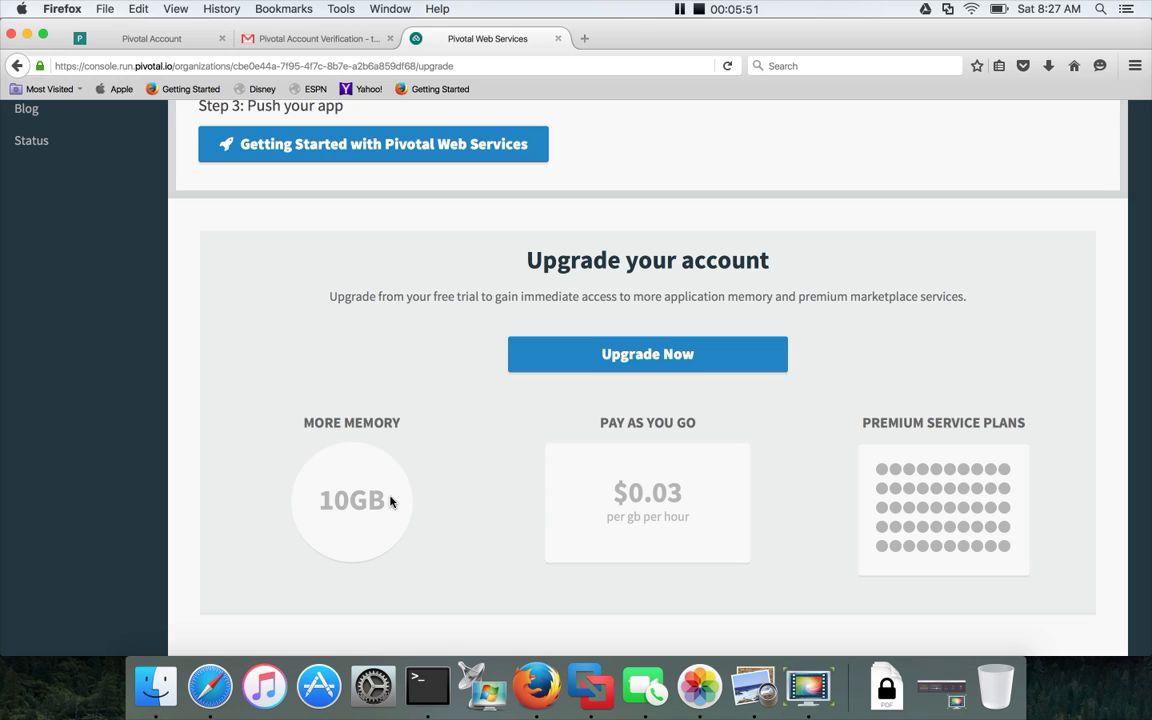
scroll(391, 502, "down", 1)
scroll(391, 502, "up", 5)
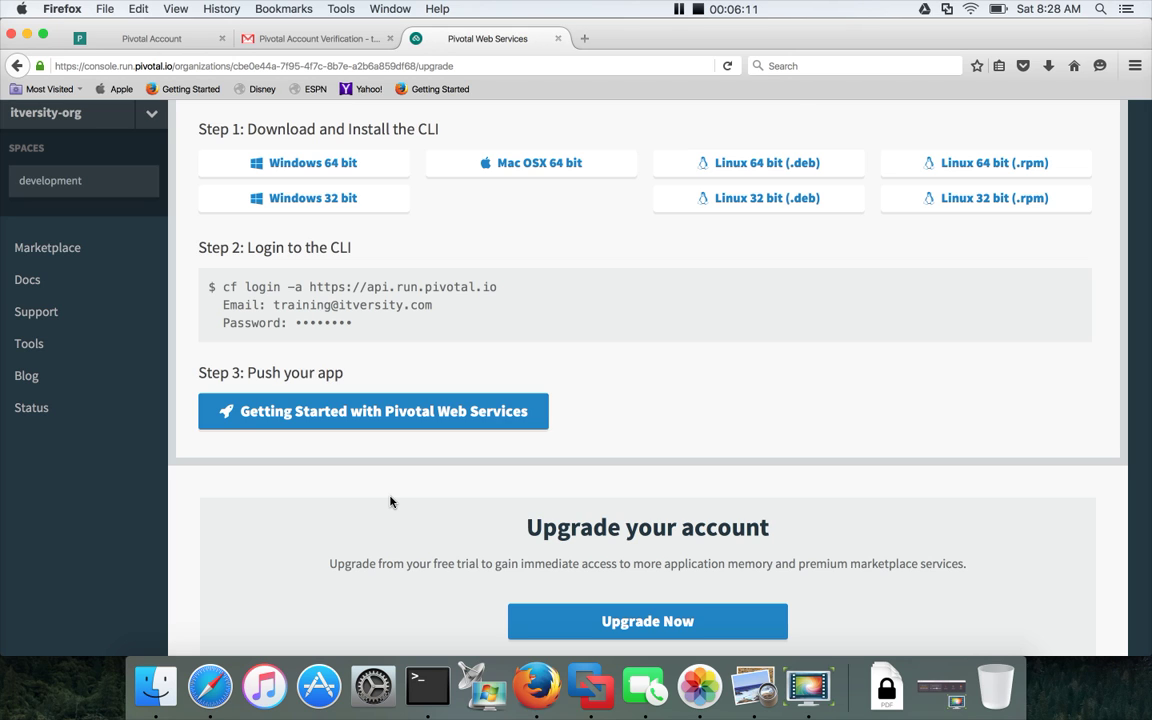
scroll(390, 501, "up", 3)
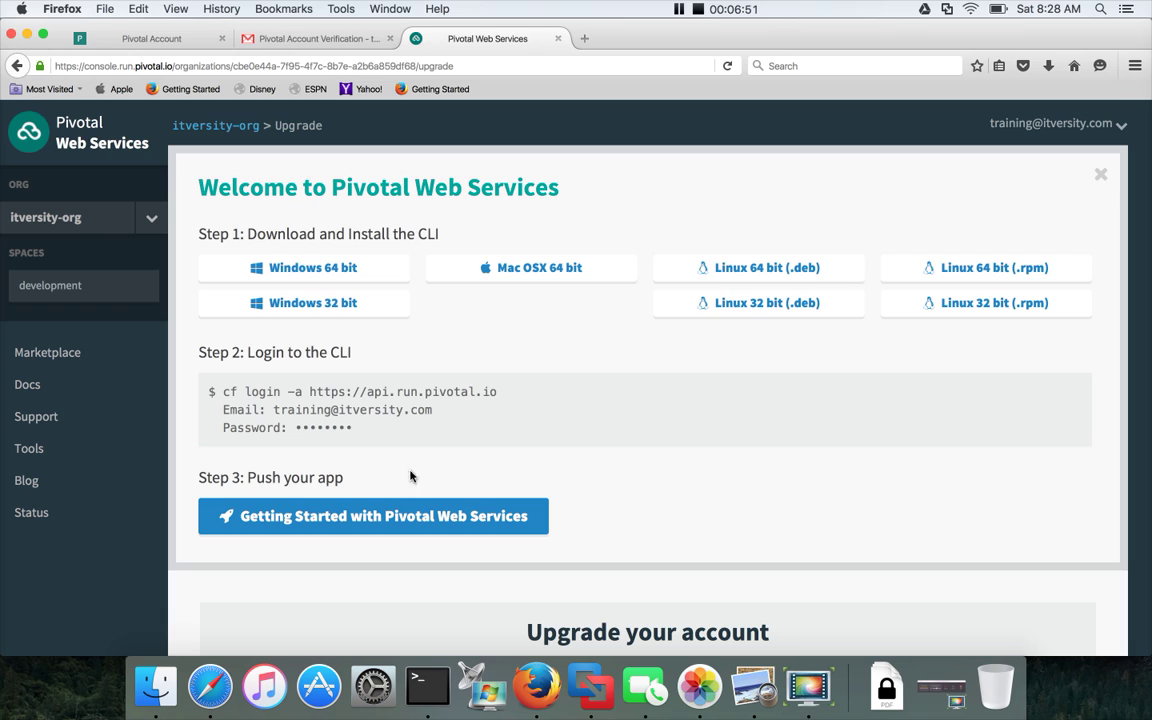
left_click(652, 10)
left_click(28, 385)
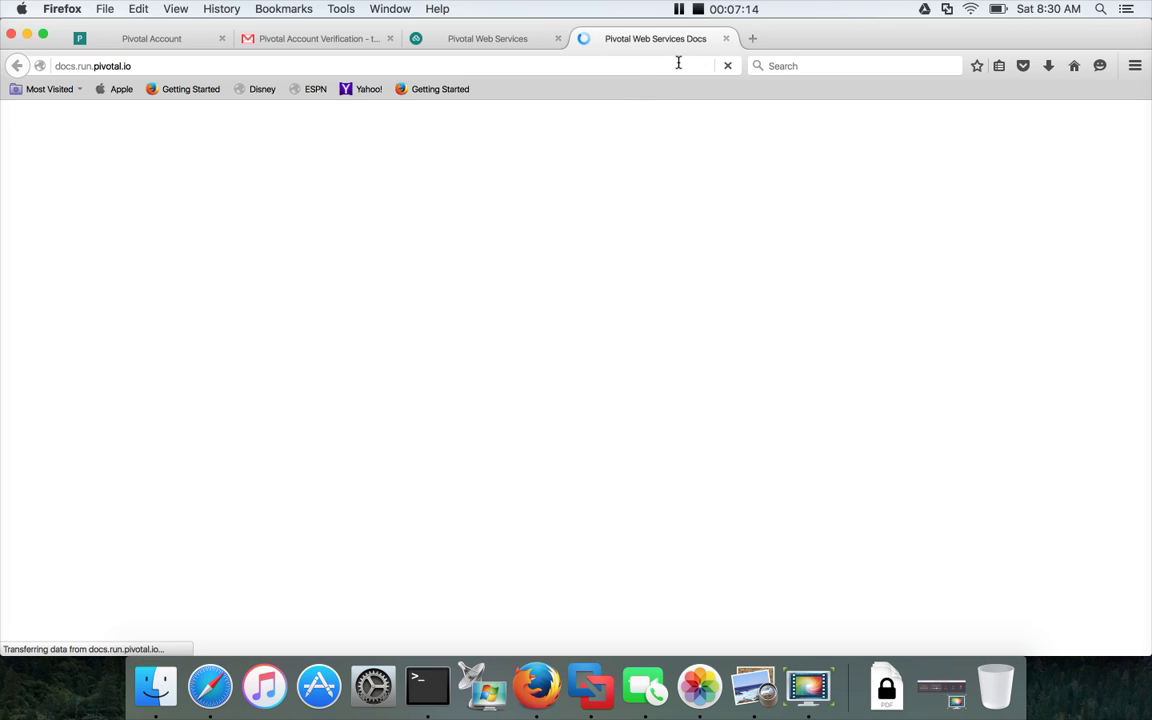
left_click(726, 39)
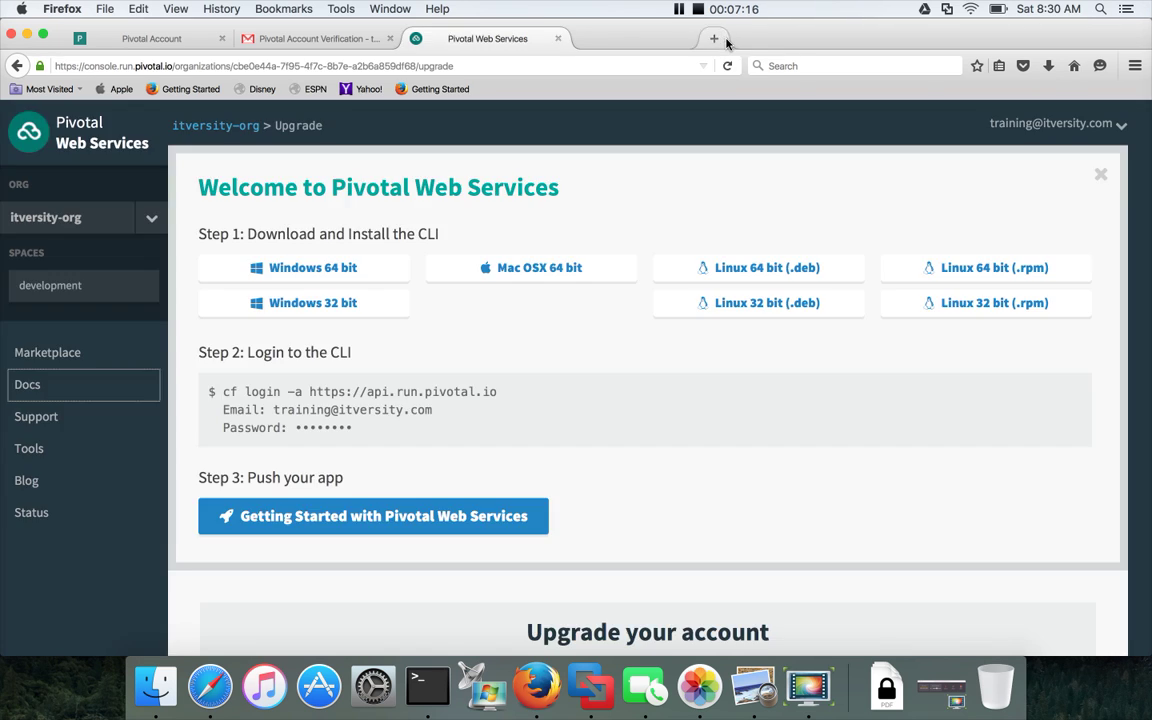
left_click(36, 417)
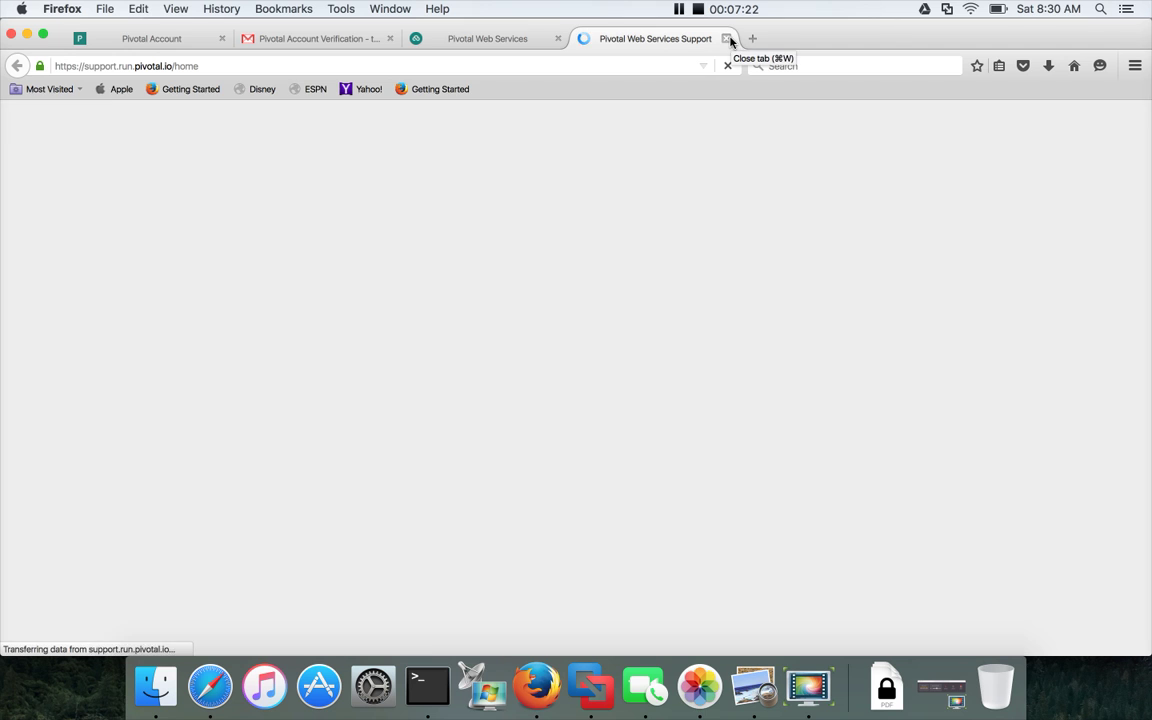
scroll(433, 306, "down", 1)
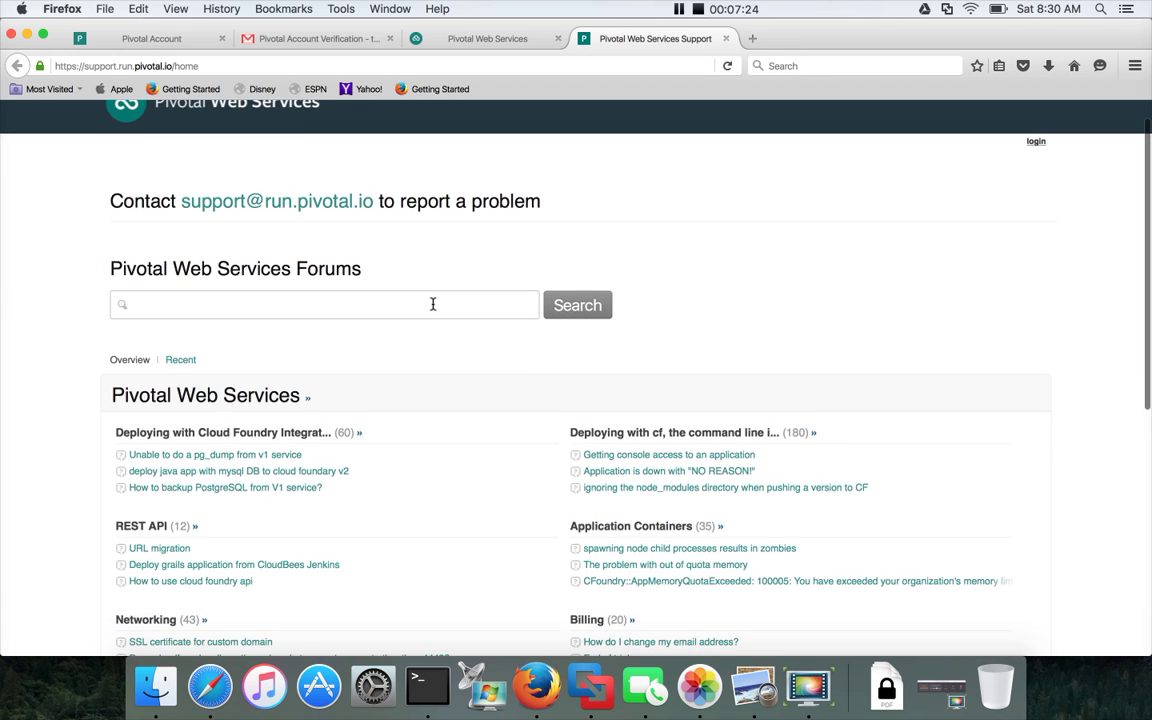
scroll(433, 304, "down", 3)
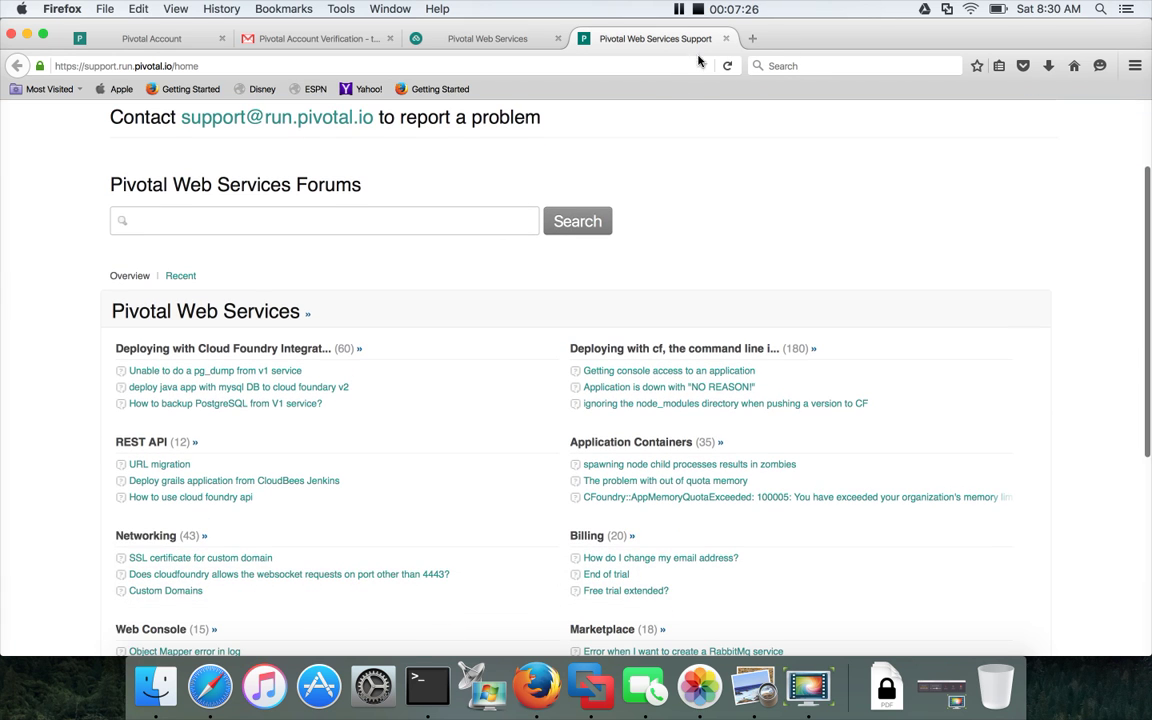
left_click(726, 39)
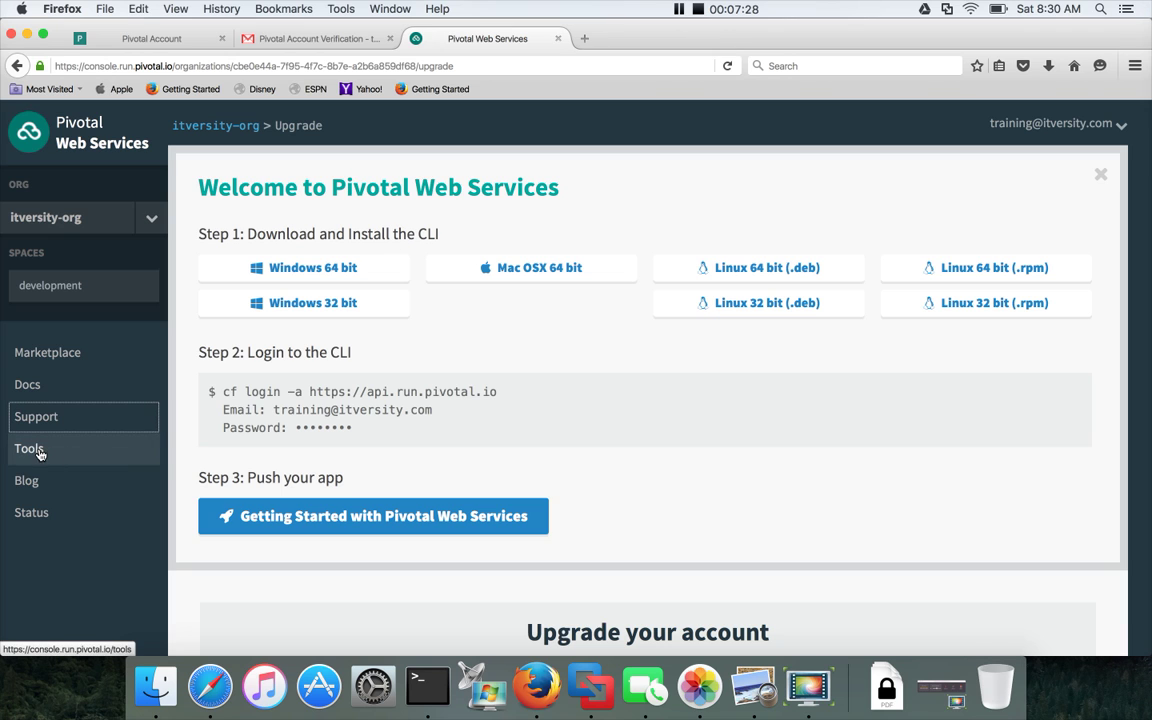
Browse the console's Tools page, then open the Pivotal Cloud Foundry blog in a new tab.
left_click(38, 452)
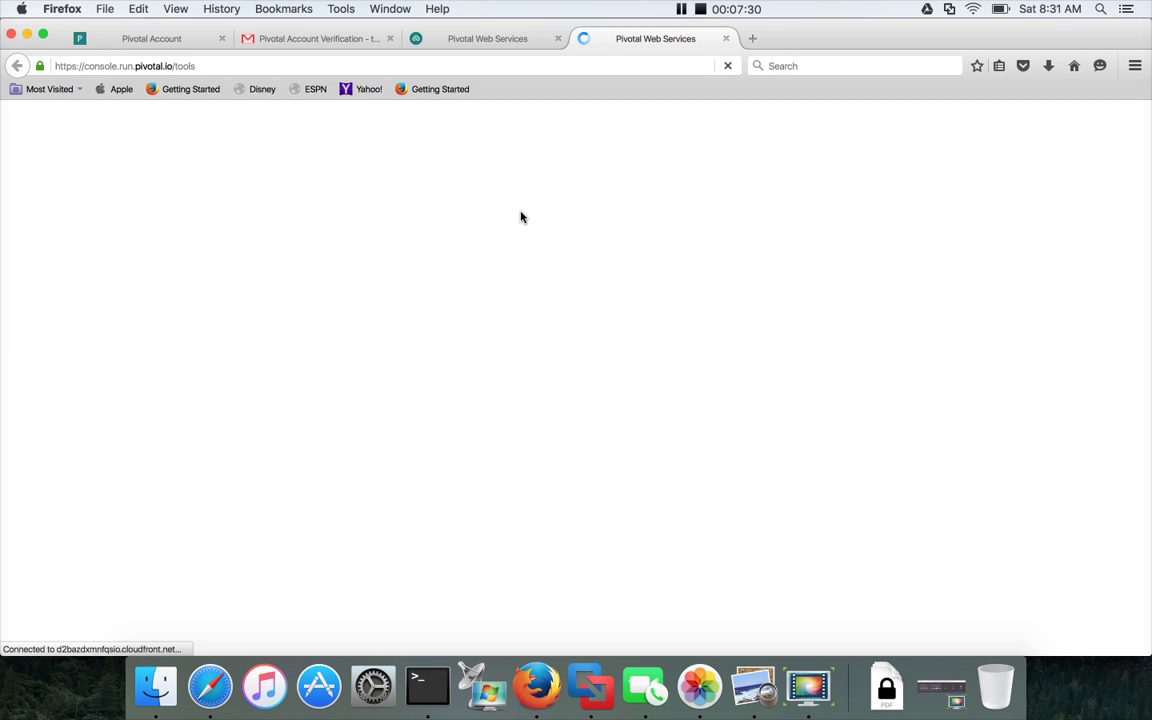
scroll(463, 397, "down", 5)
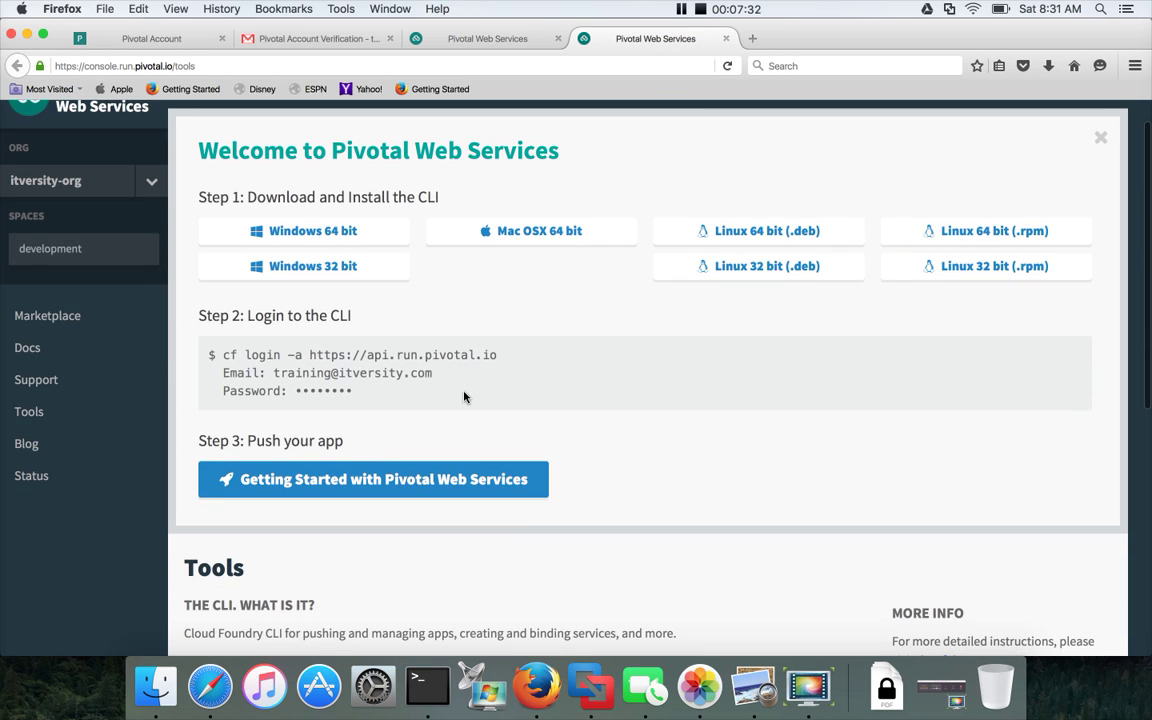
scroll(463, 397, "up", 5)
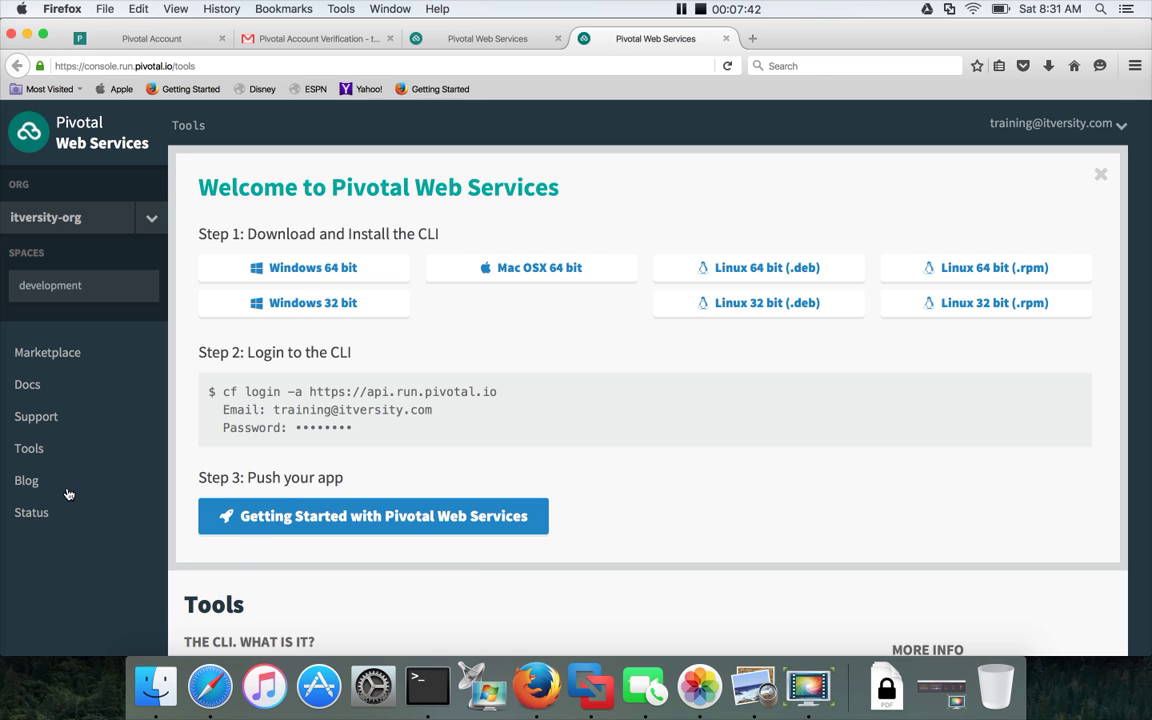
left_click(27, 482)
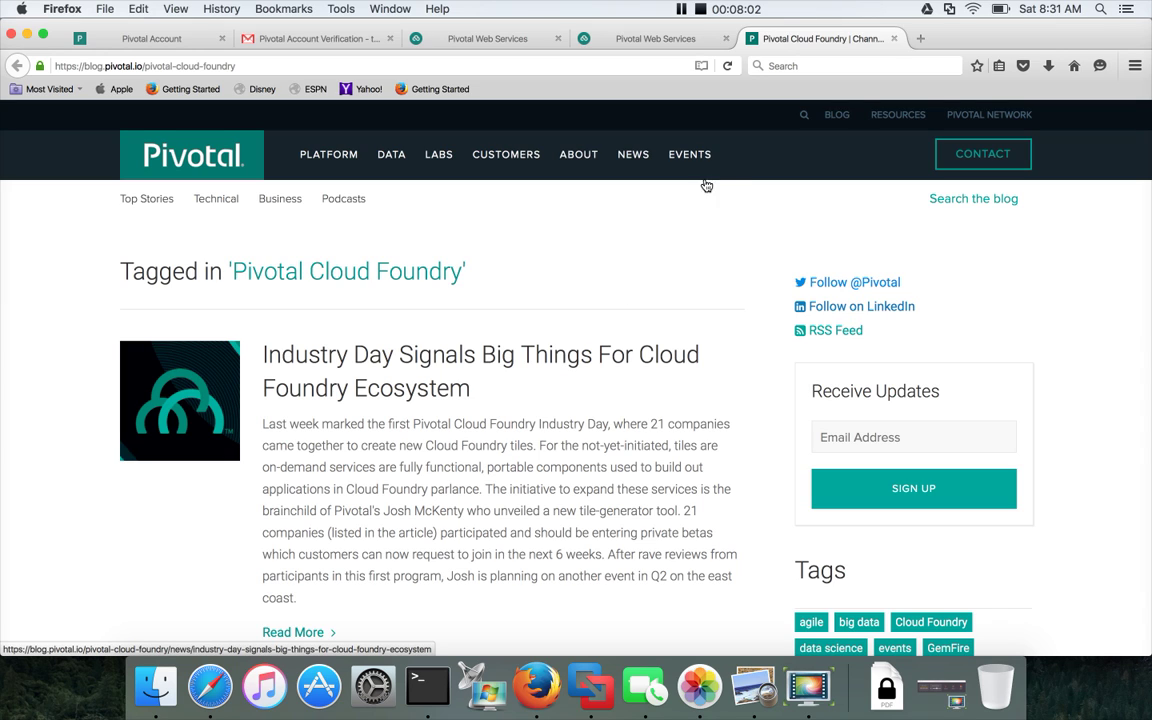
Close the blog, review the All Systems Operational status page, and go back to Tools.
left_click(895, 40)
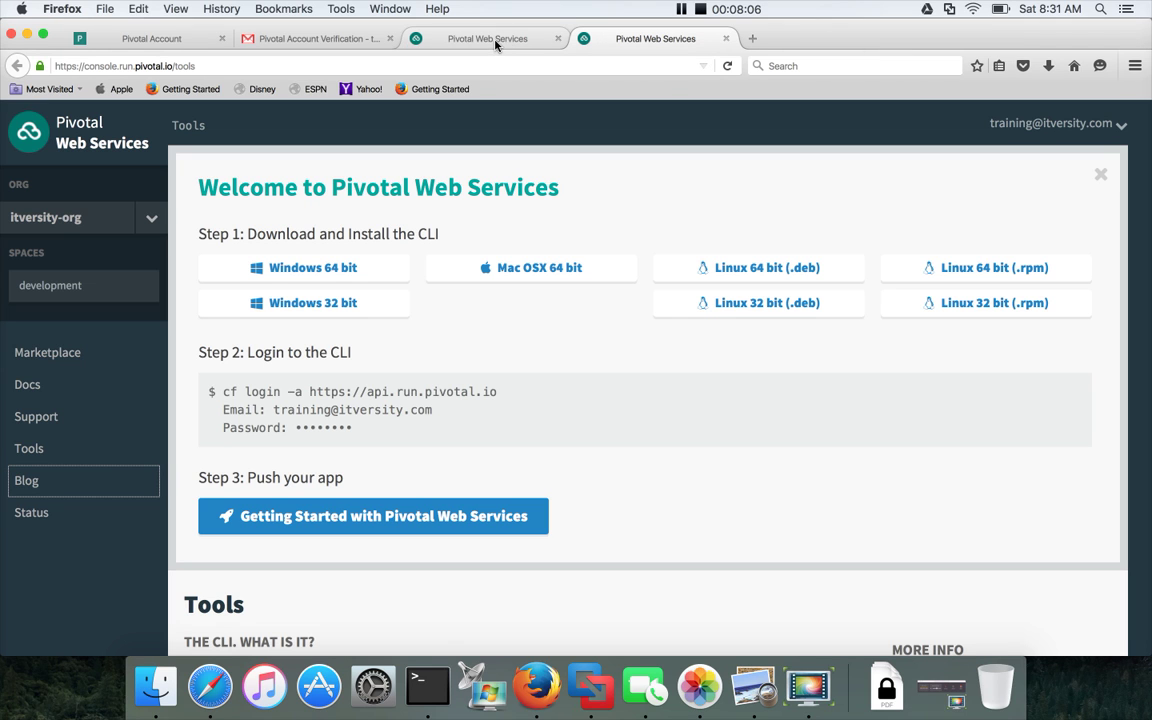
left_click(31, 514)
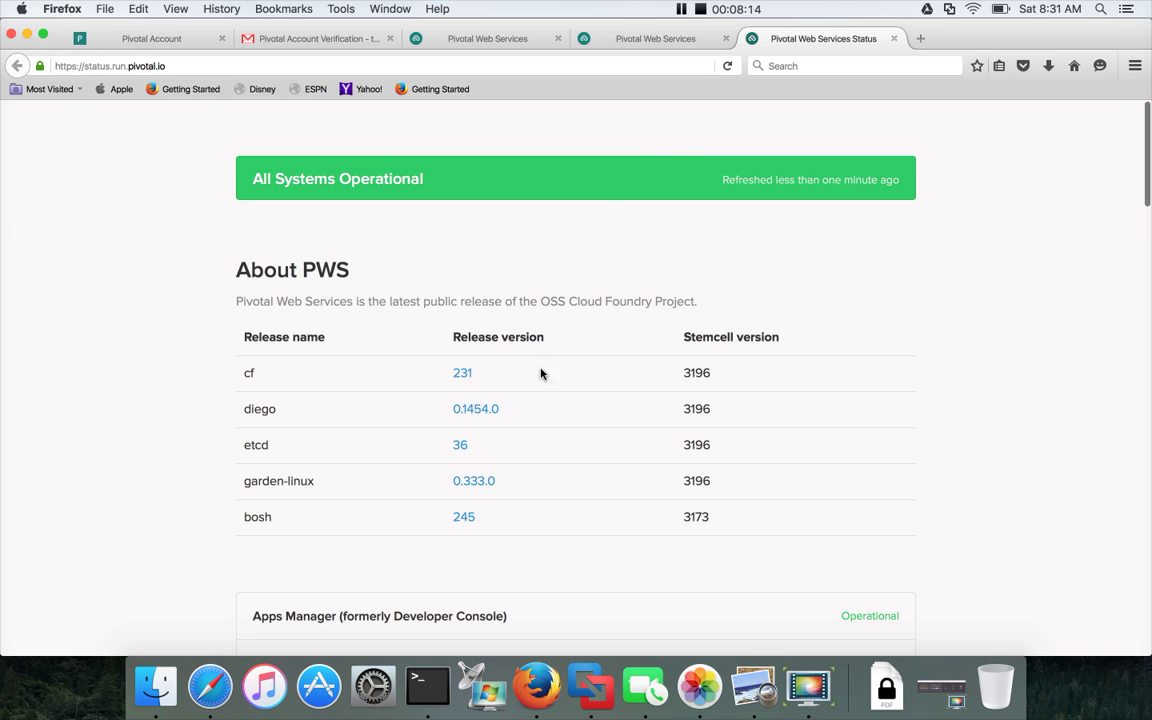
scroll(497, 460, "down", 3)
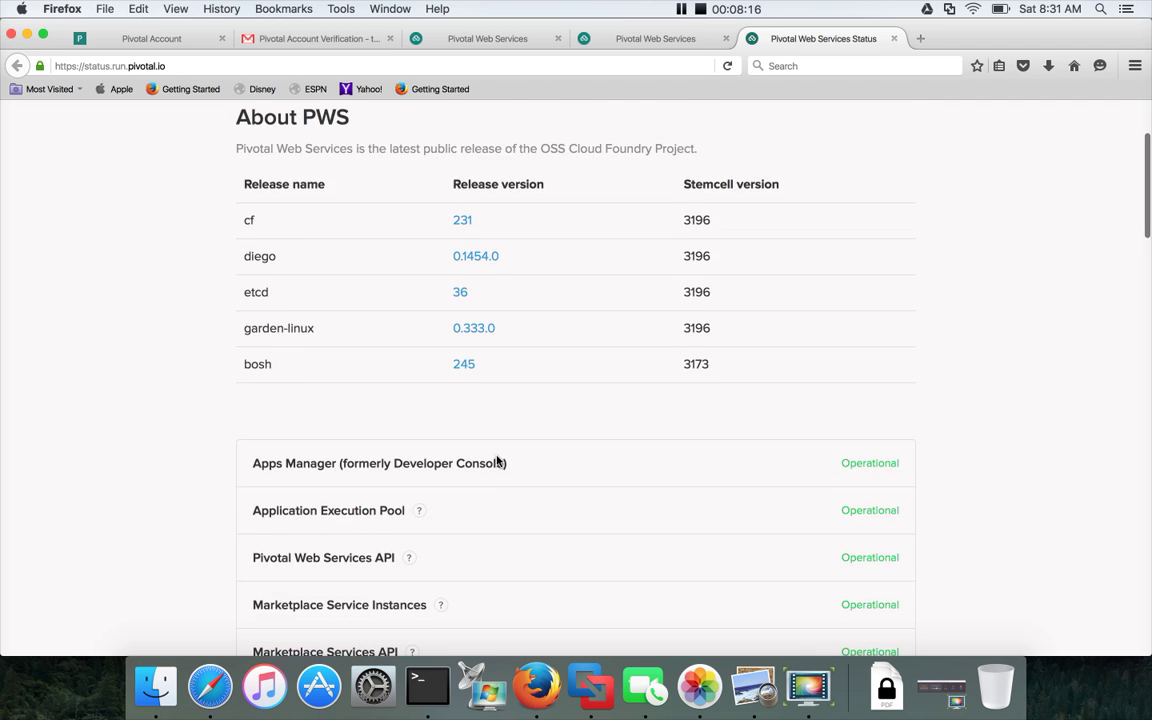
scroll(497, 460, "down", 2)
scroll(497, 460, "up", 3)
scroll(497, 460, "up", 2)
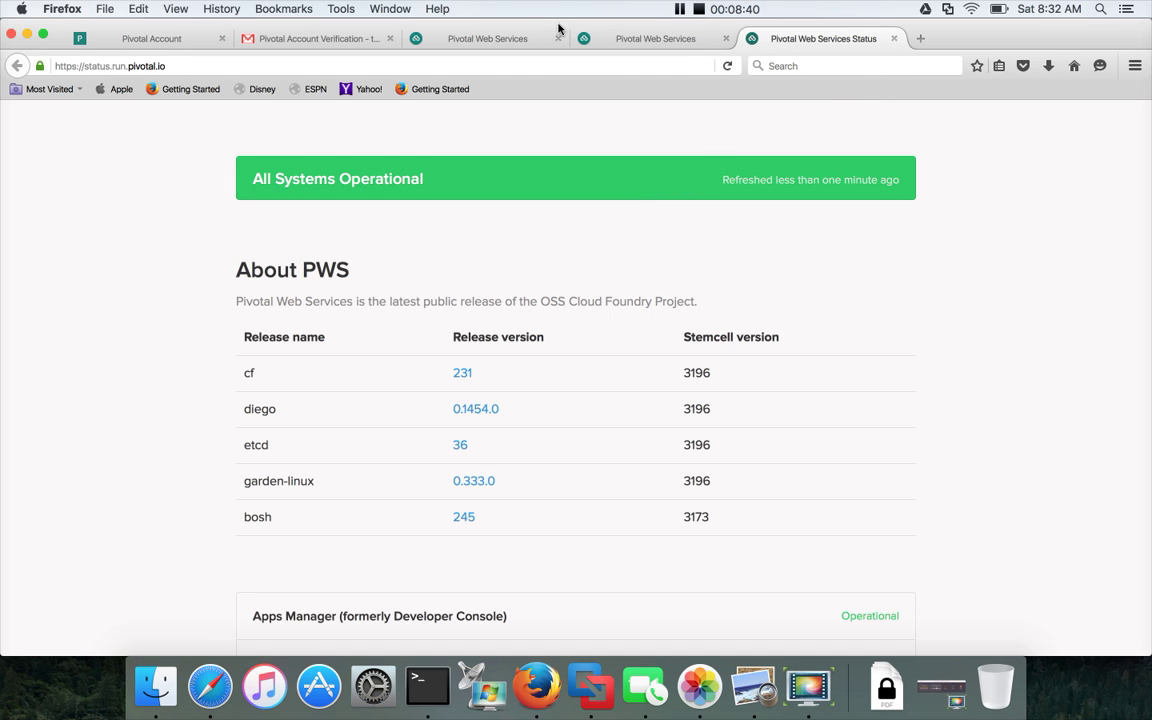
left_click(635, 46)
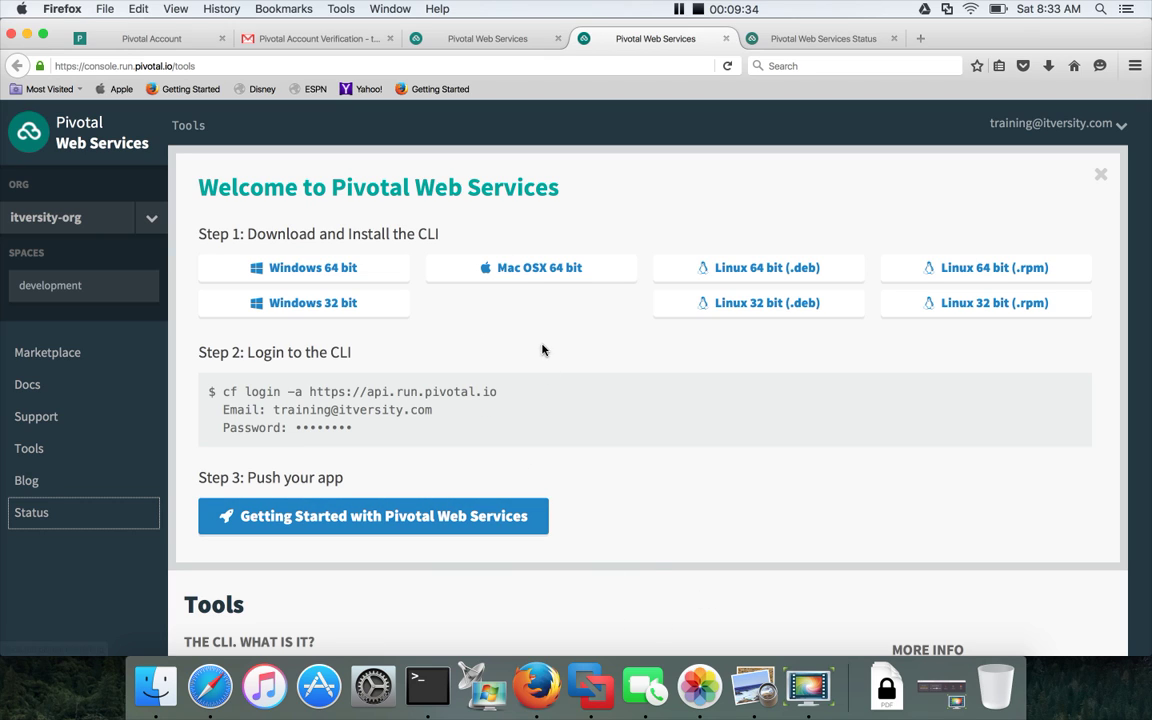
Save cf-cli-installer_6.16.1_osx.pkg for Mac OSX 64 bit and launch it from Downloads.
left_click(539, 269)
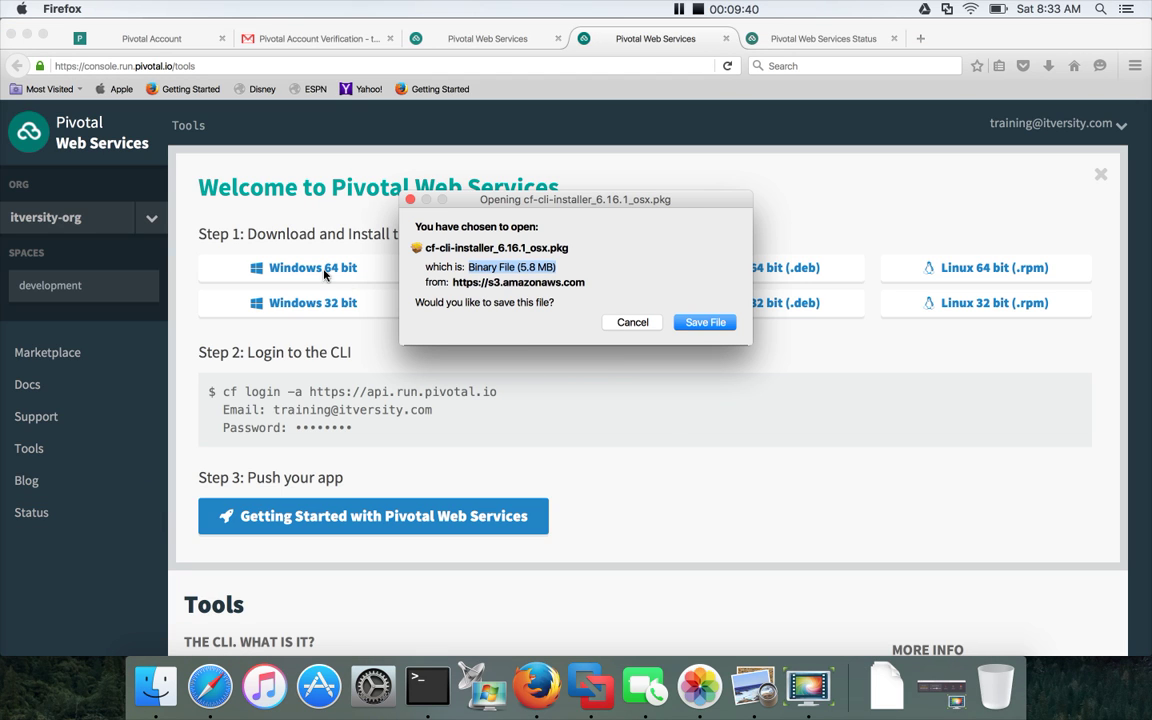
left_click(706, 323)
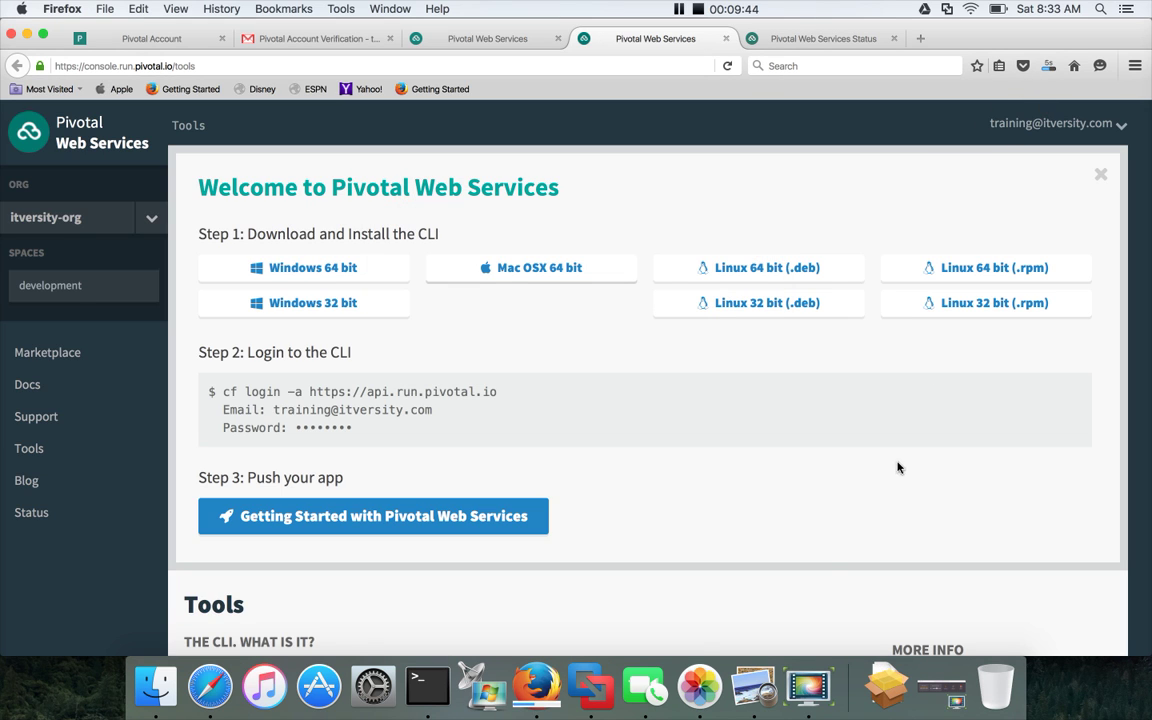
left_click(590, 688)
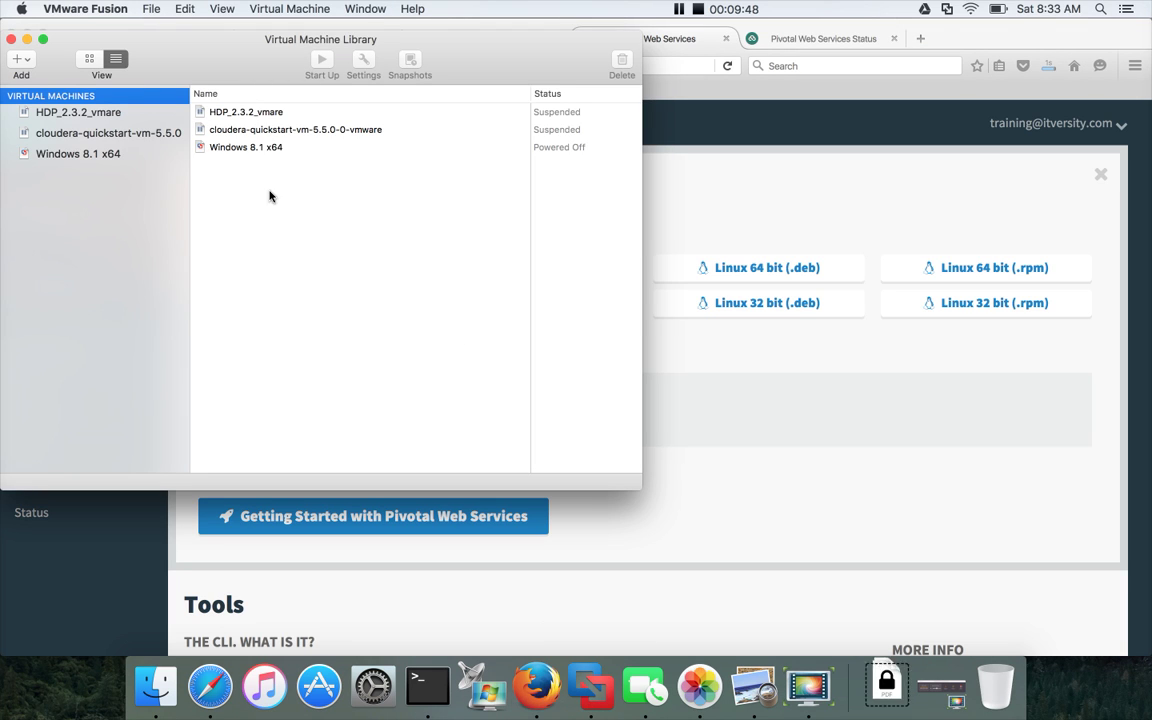
left_click(12, 40)
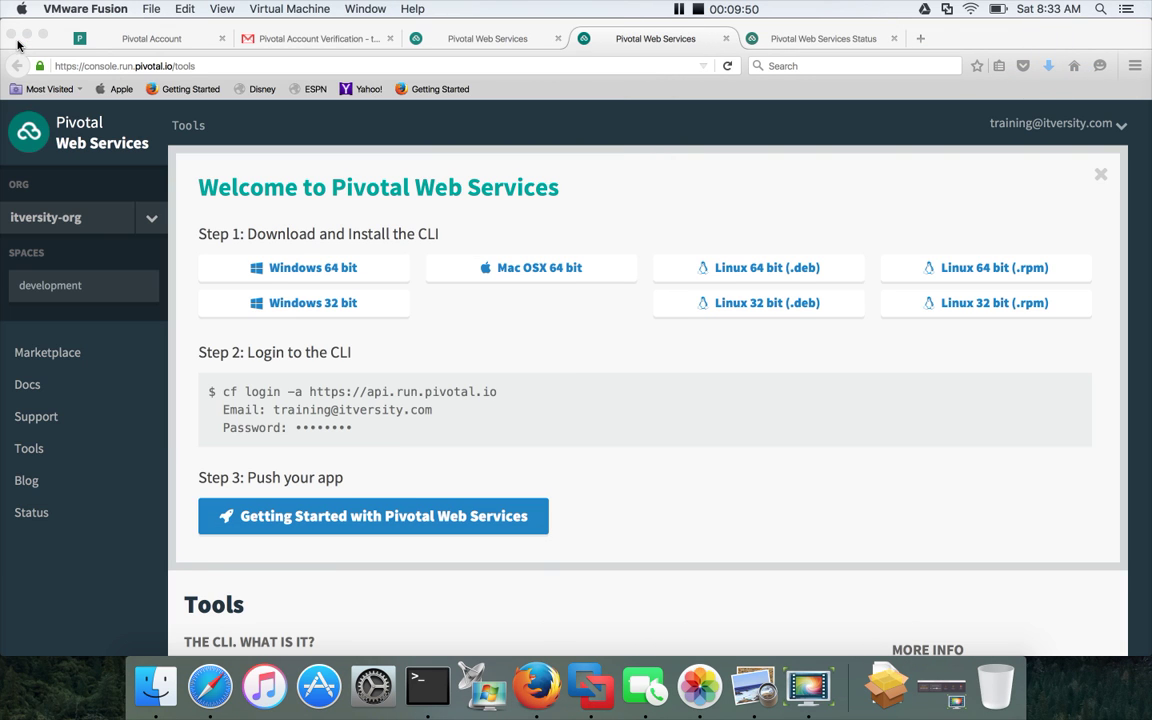
left_click(1048, 65)
left_click(971, 116)
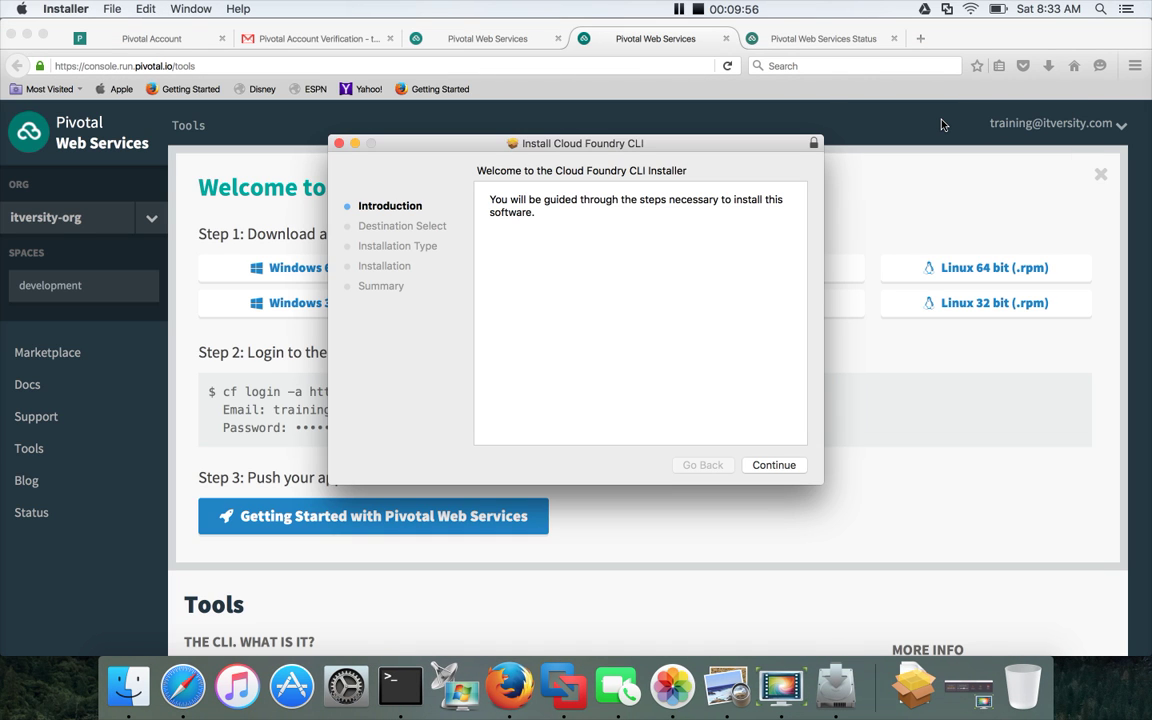
Install the Cloud Foundry CLI onto Macintosh HD using the admin password, then close the finished installer.
left_click(768, 466)
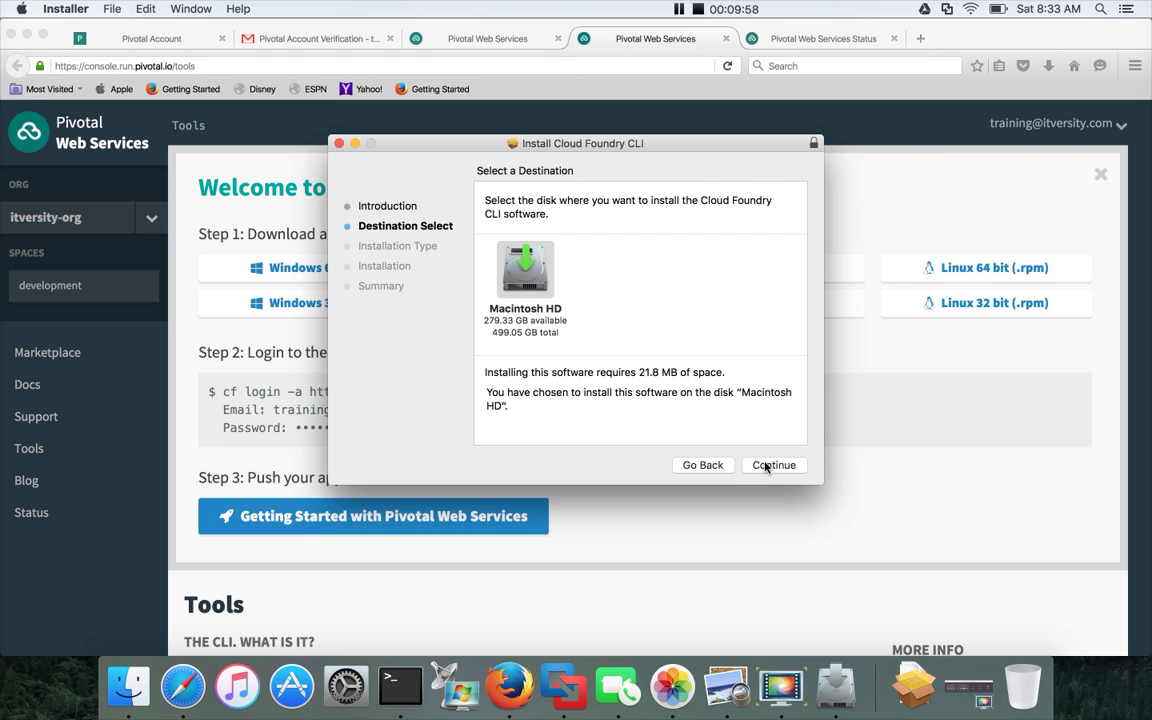
left_click(766, 466)
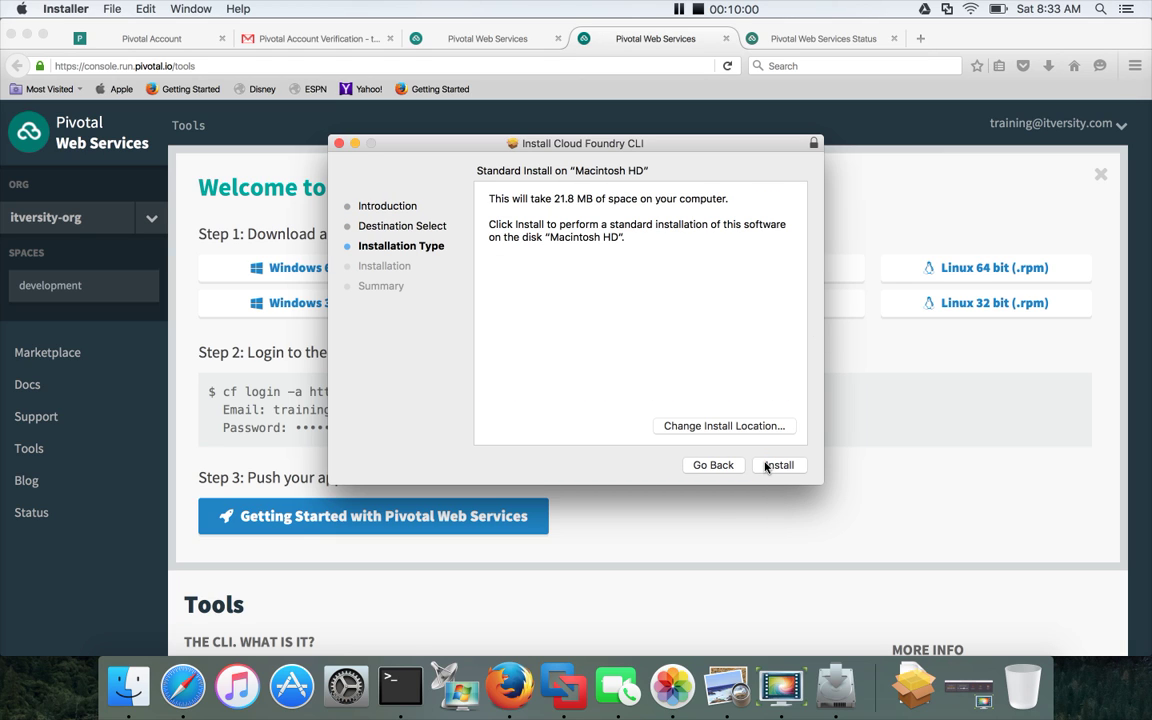
left_click(766, 466)
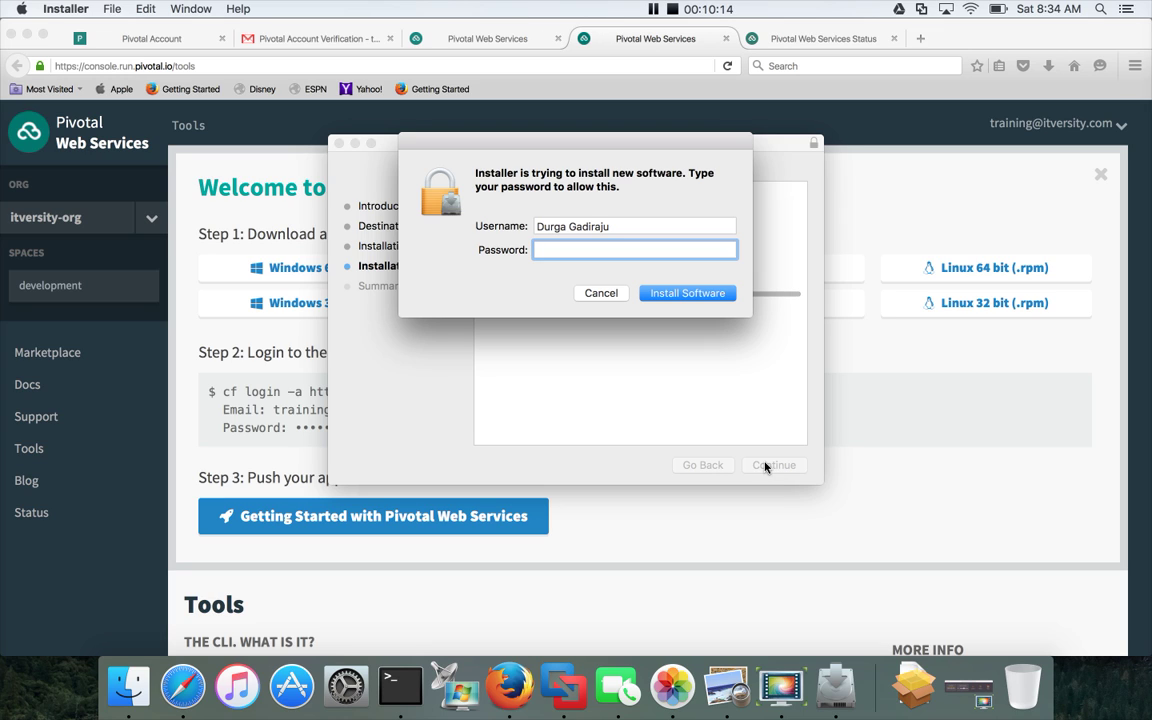
type("*********")
key("Return")
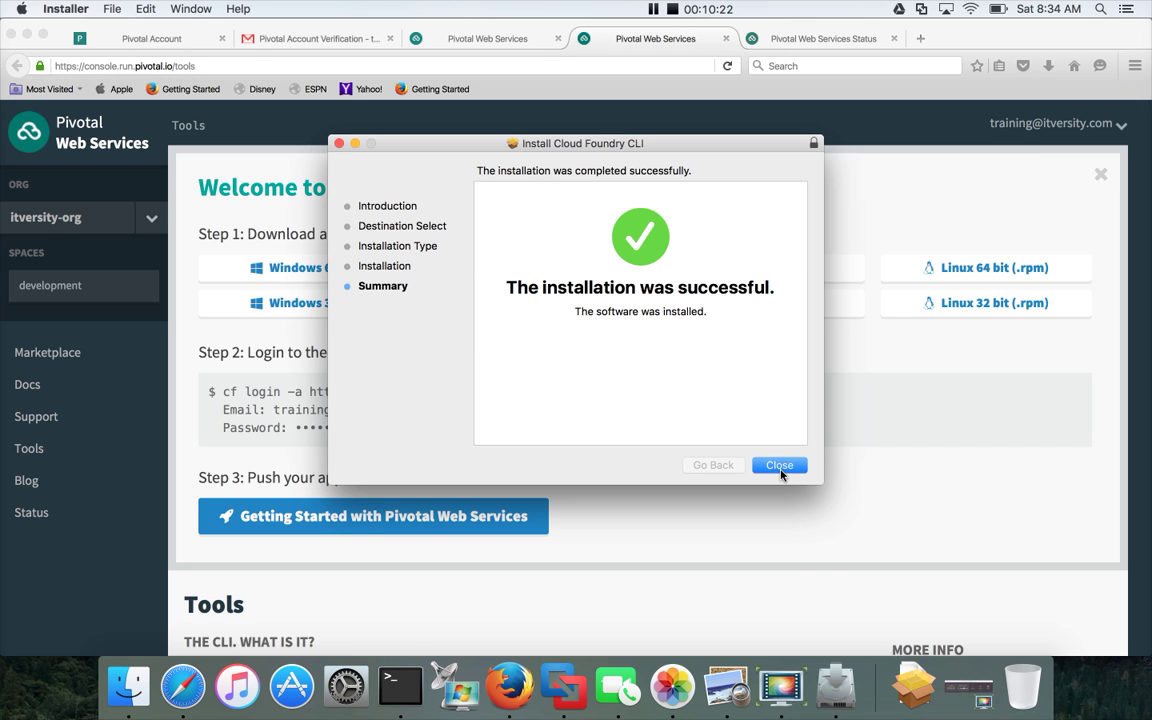
left_click(779, 466)
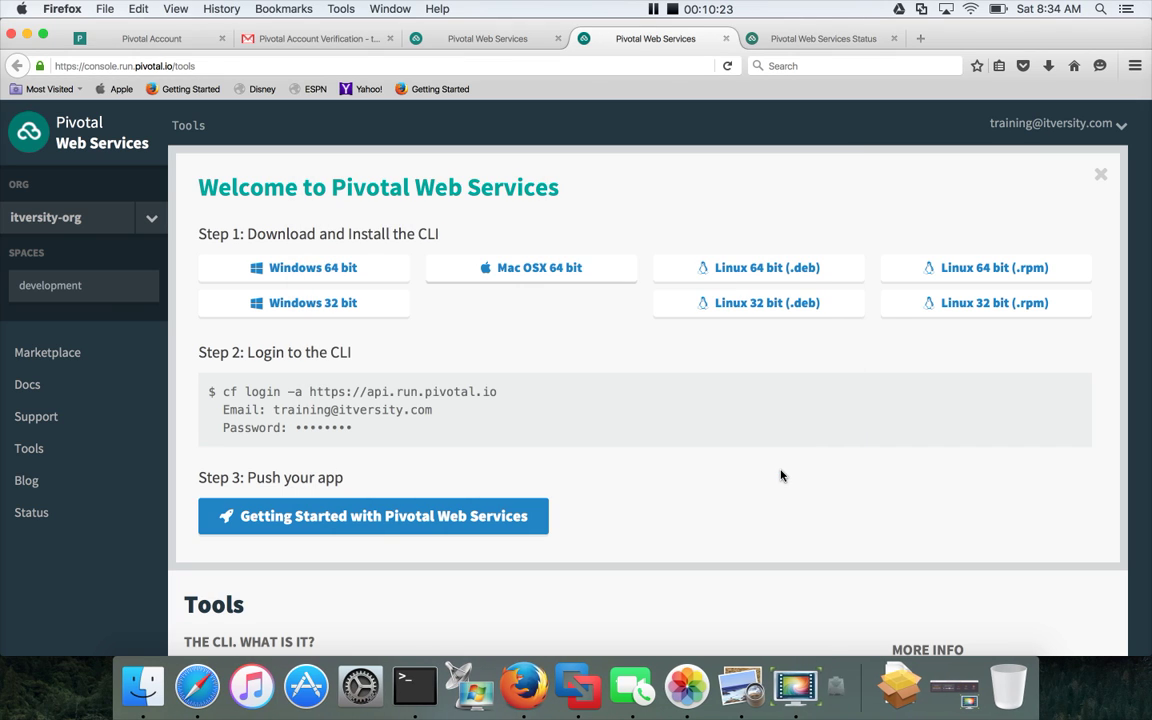
Bring Terminal to the front, clear its output, and zoom the window to fill the screen.
left_click(433, 688)
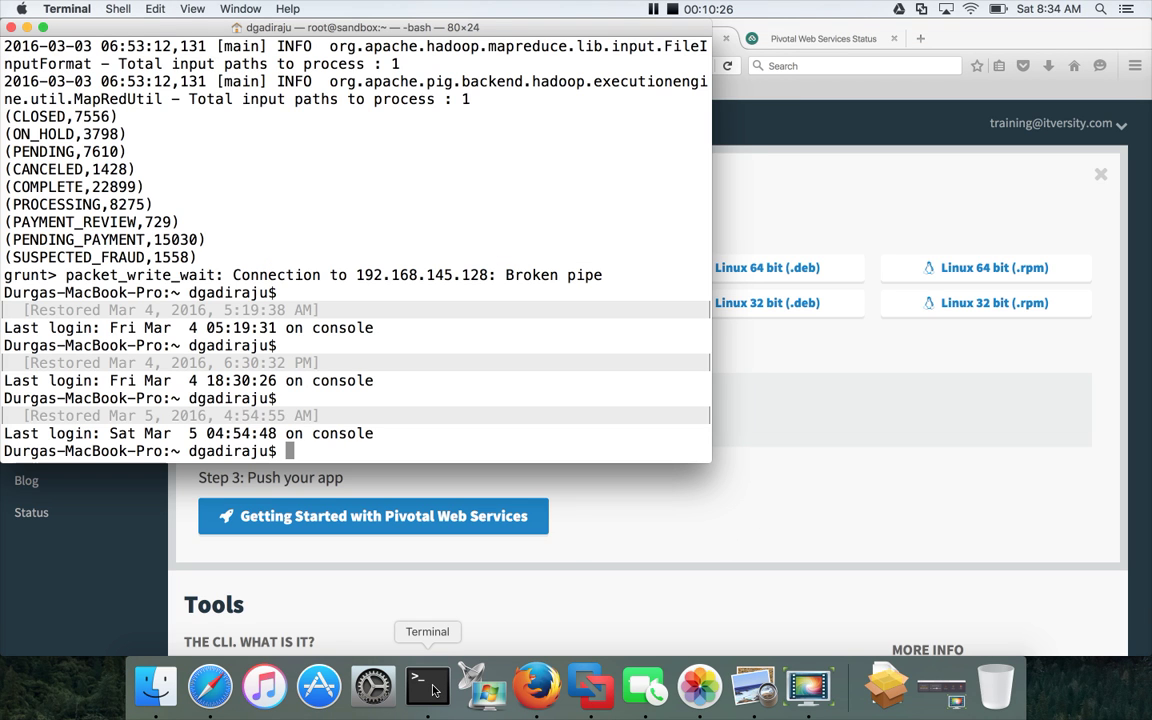
type("clear")
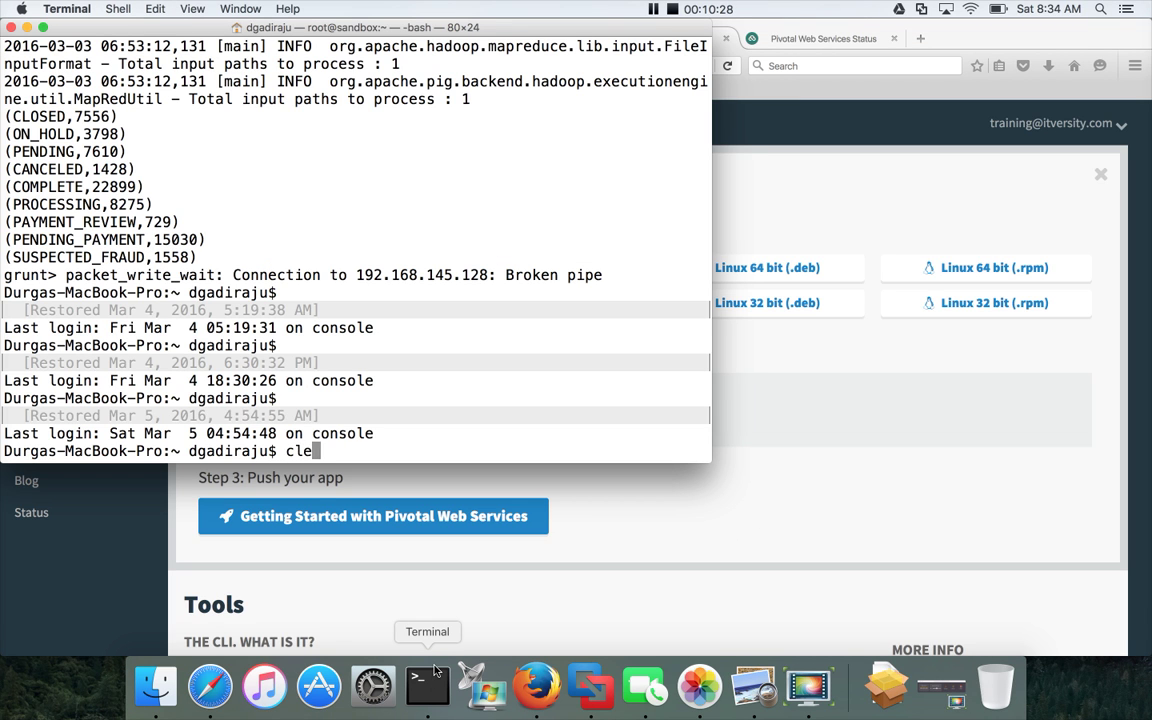
key("Return")
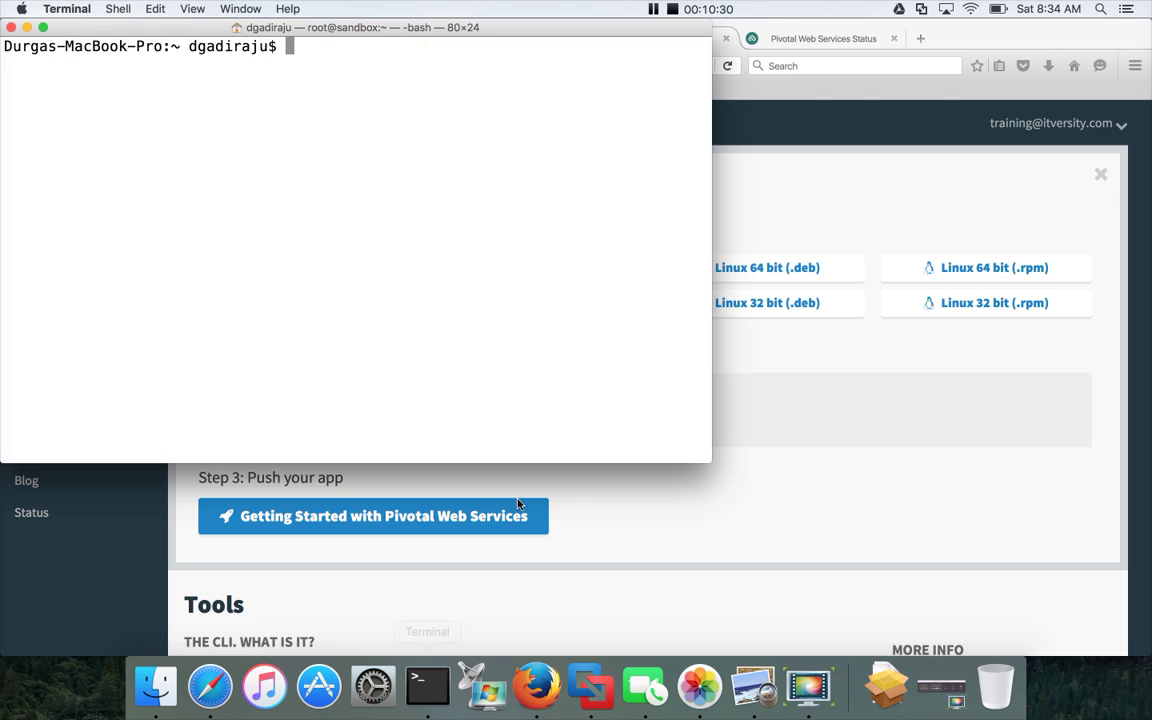
double_click(401, 28)
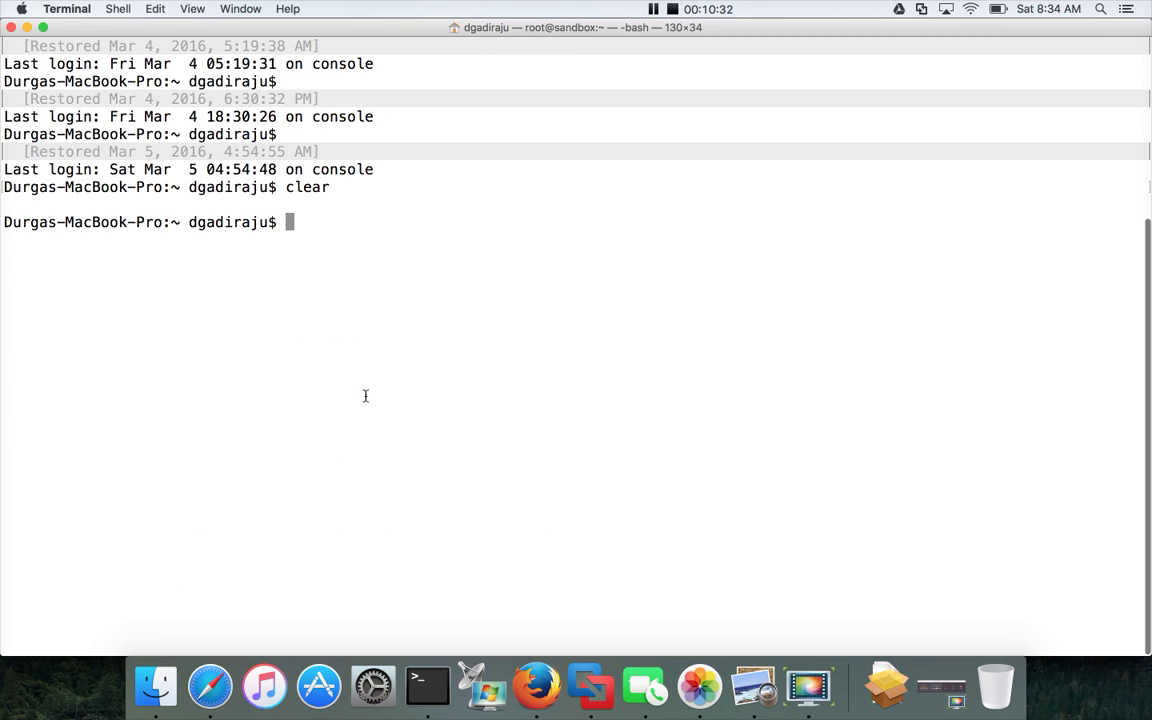
Confirm cf --version reports 6.16.1 after cf version and cf -version are rejected, then return to Firefox.
type("clear")
key("Return")
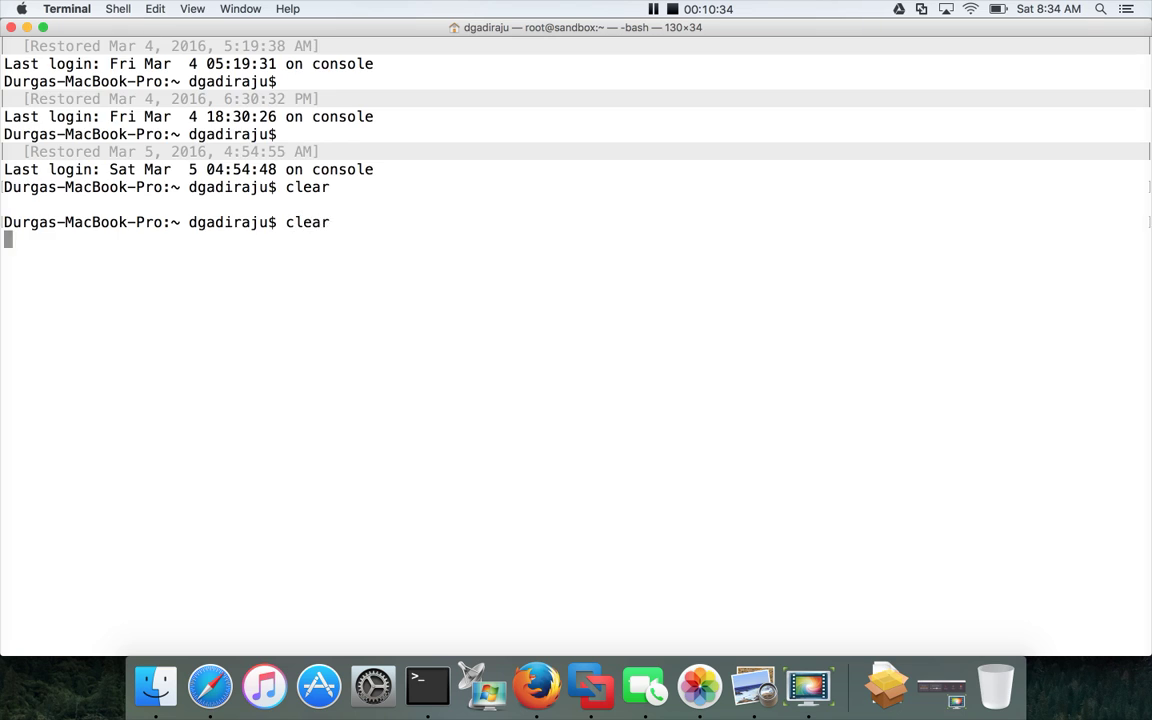
type("cf versio")
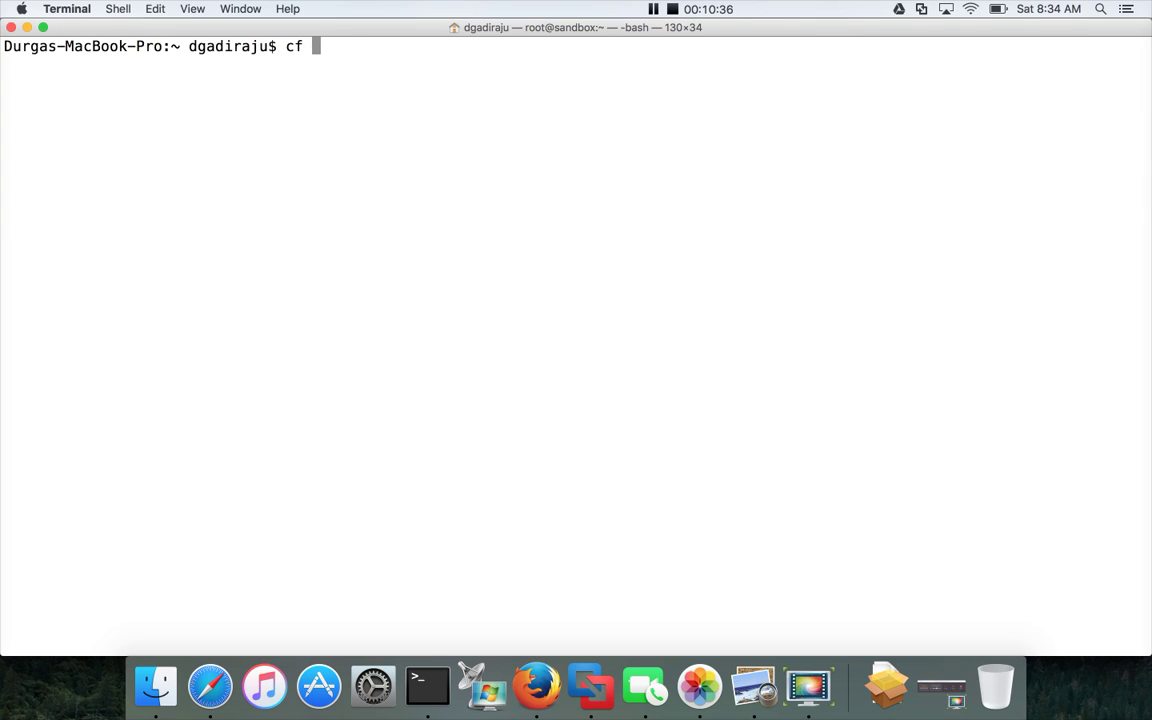
type("n")
key("Return")
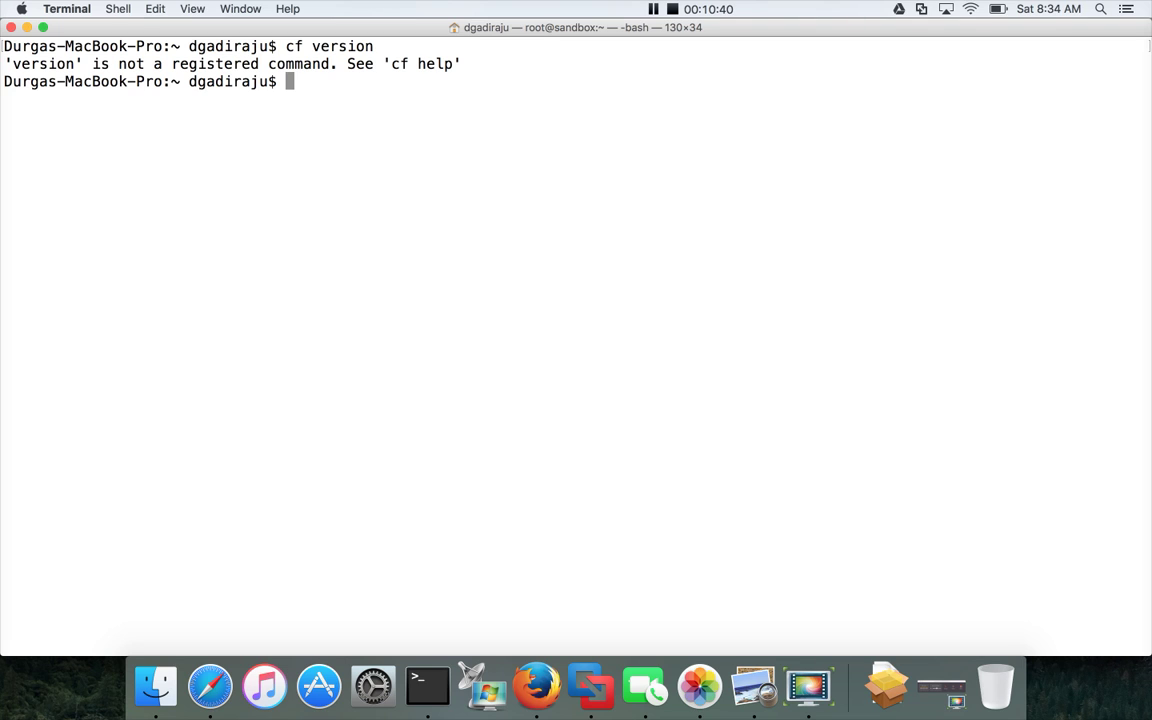
type("cf -version")
key("Return")
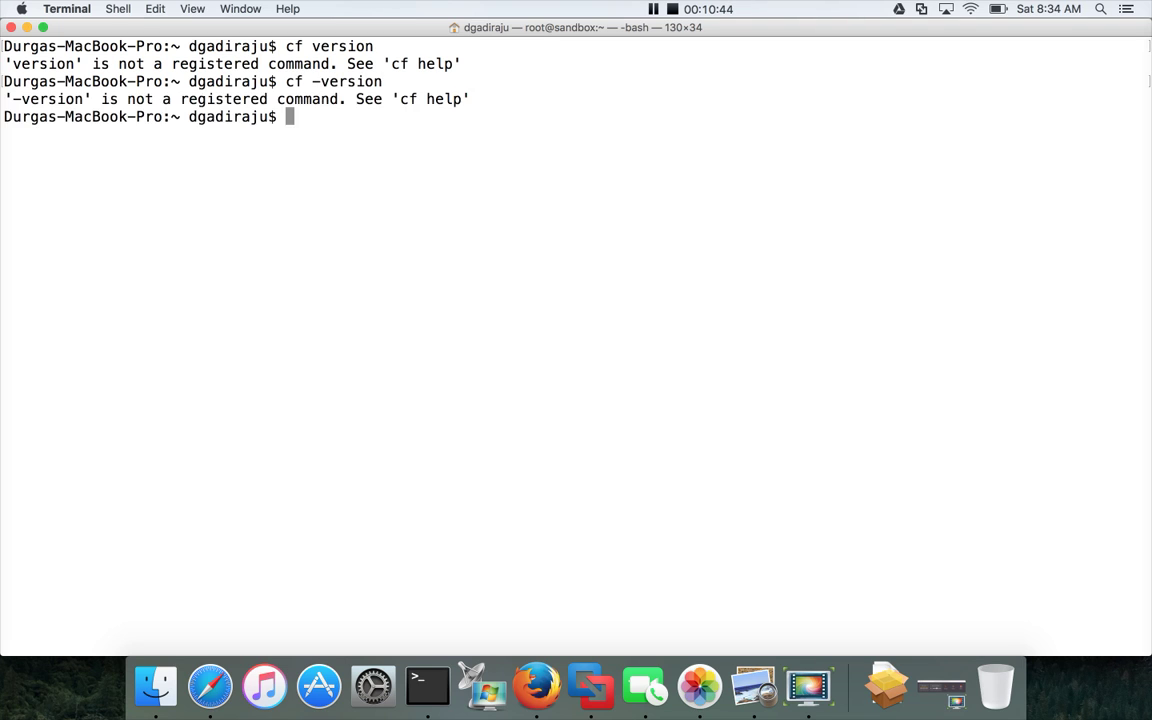
type("cf --version")
key("Return")
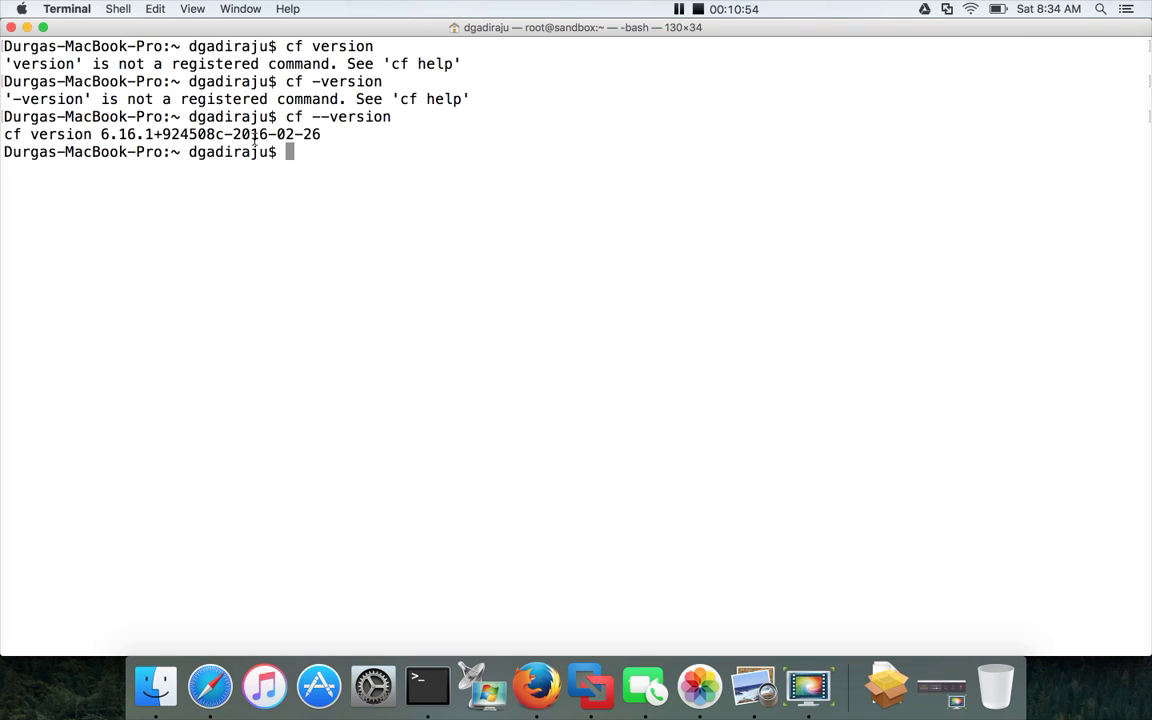
key("super+Tab")
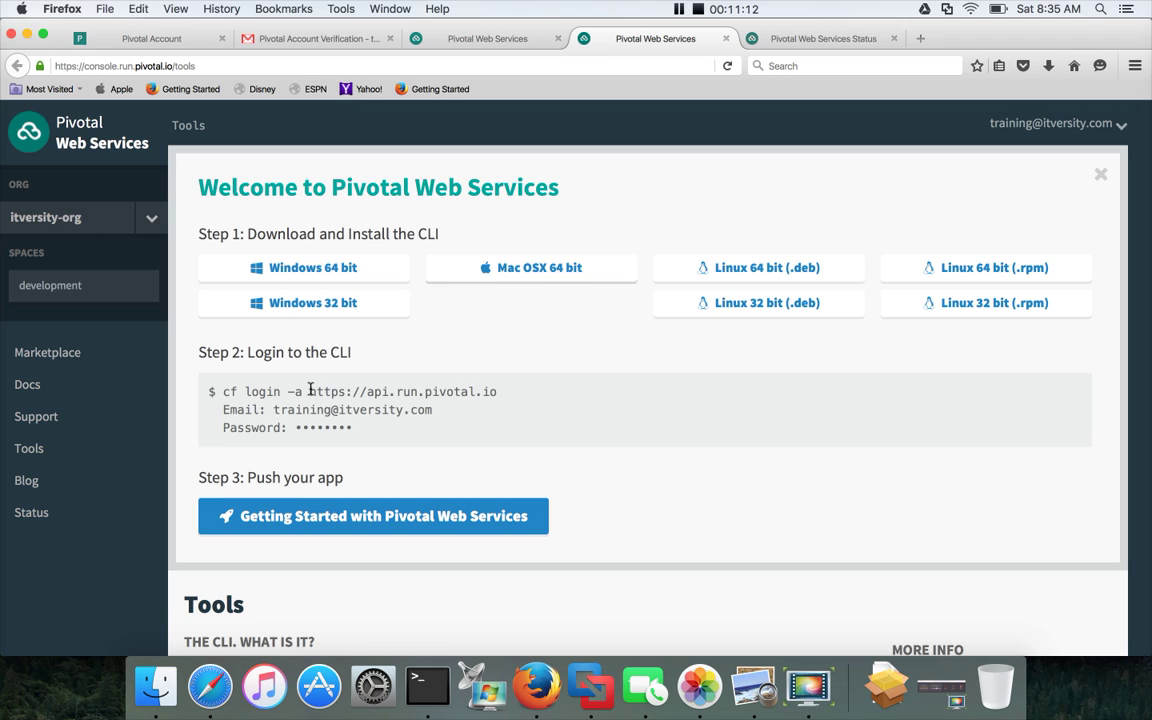
left_click_drag(274, 410, 495, 395)
left_click(320, 390)
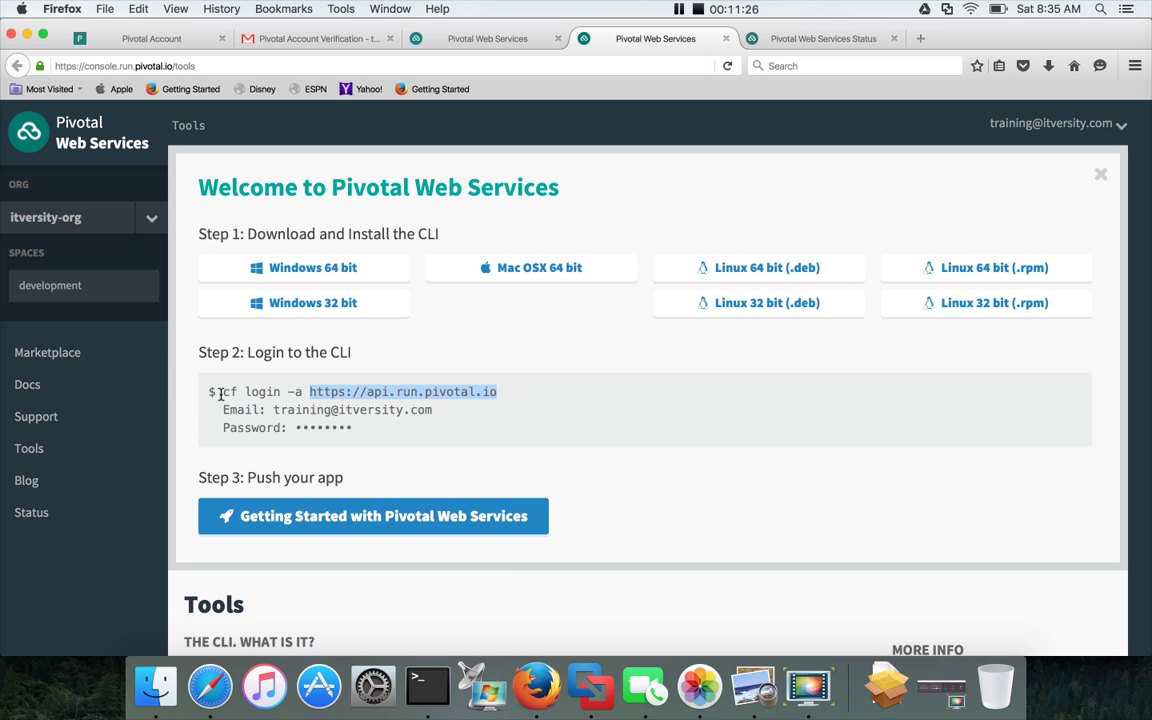
left_click_drag(220, 392, 507, 390)
key("super+c")
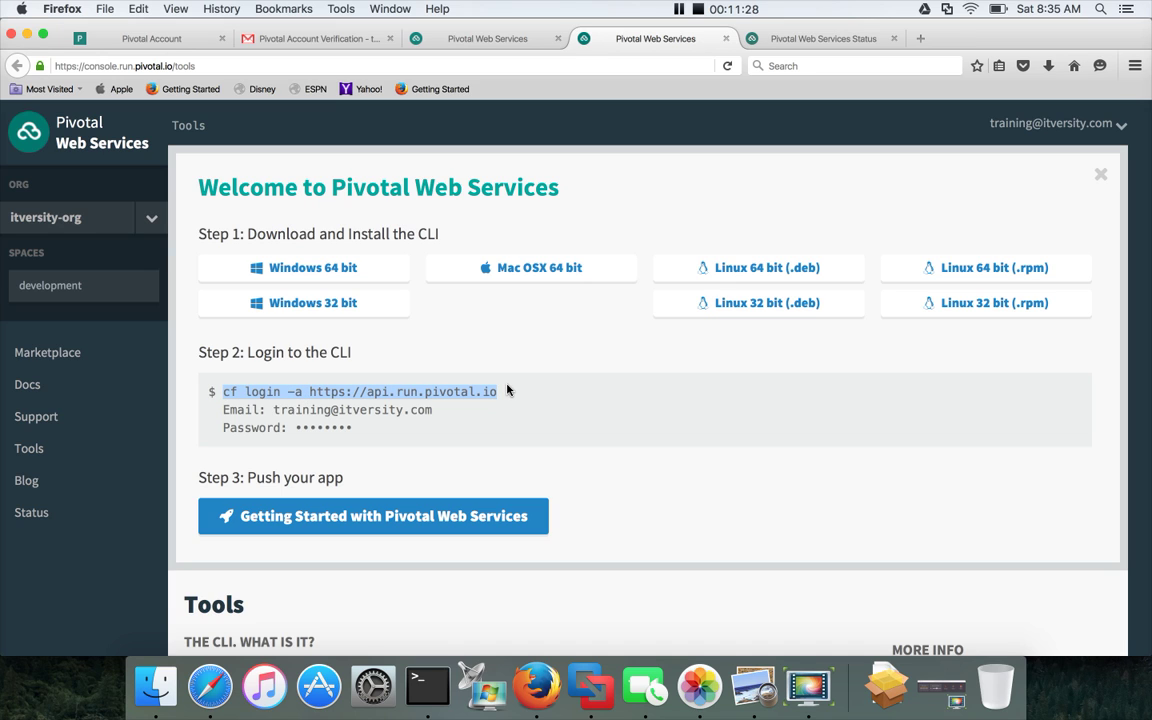
left_click(428, 686)
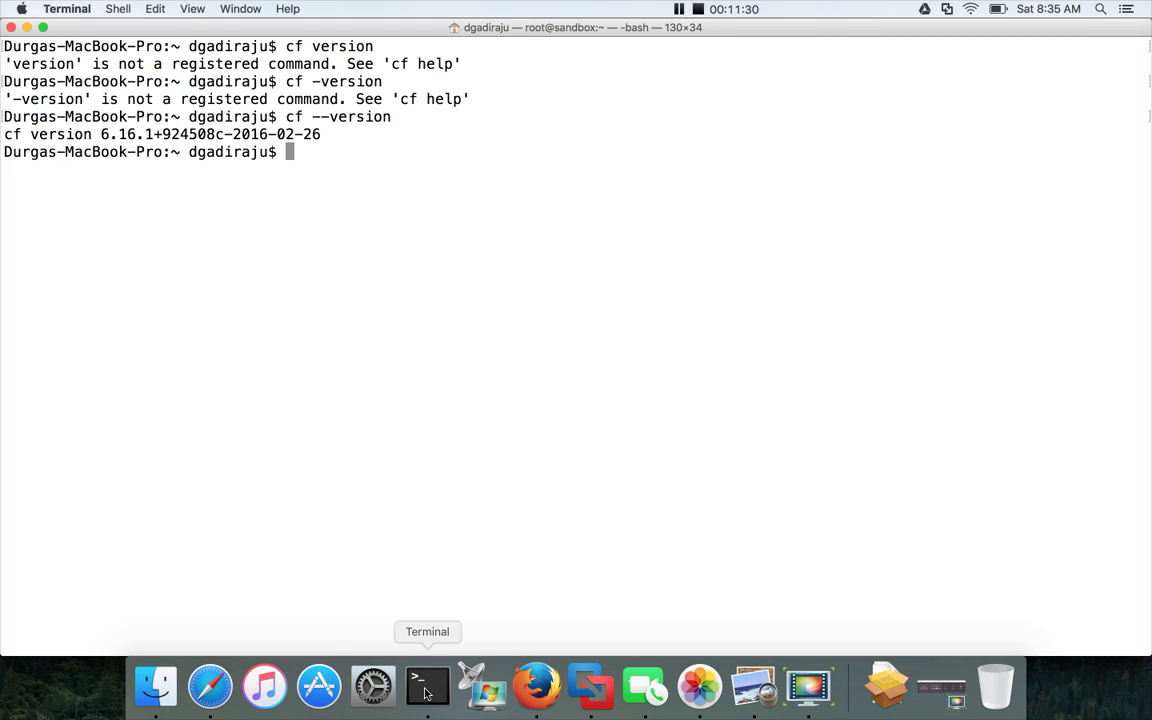
Run the pasted cf login against api.run.pivotal.io and enter the account e-mail.
key("super+v")
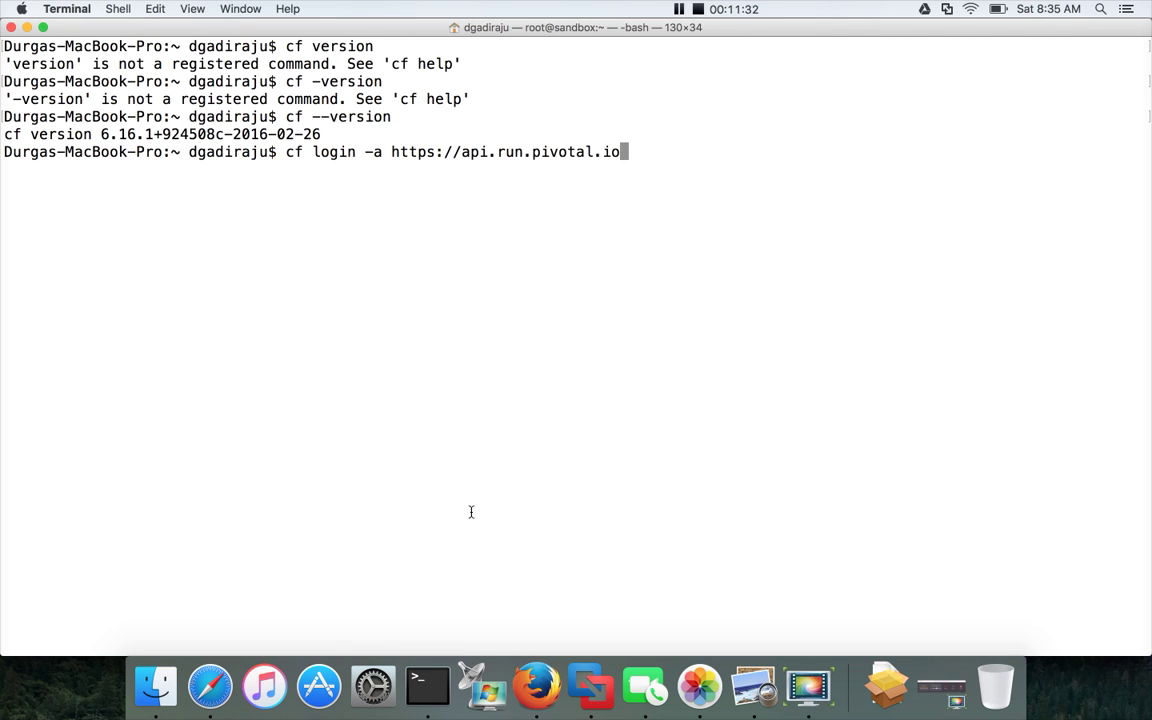
key("Return")
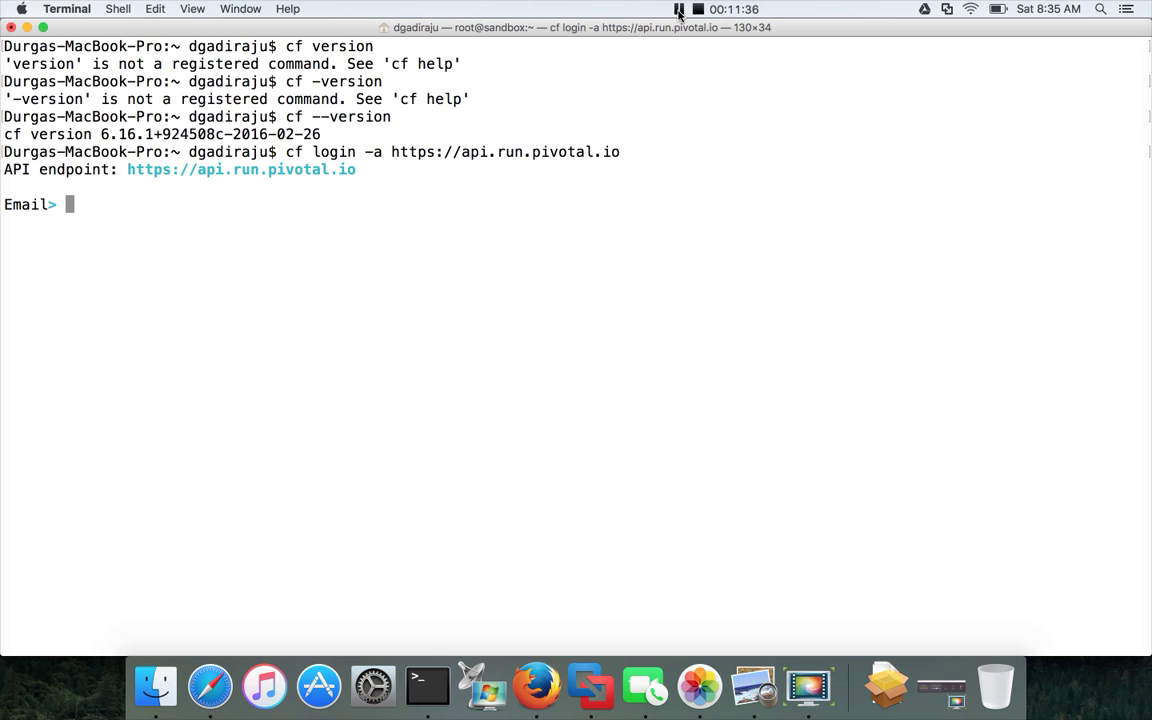
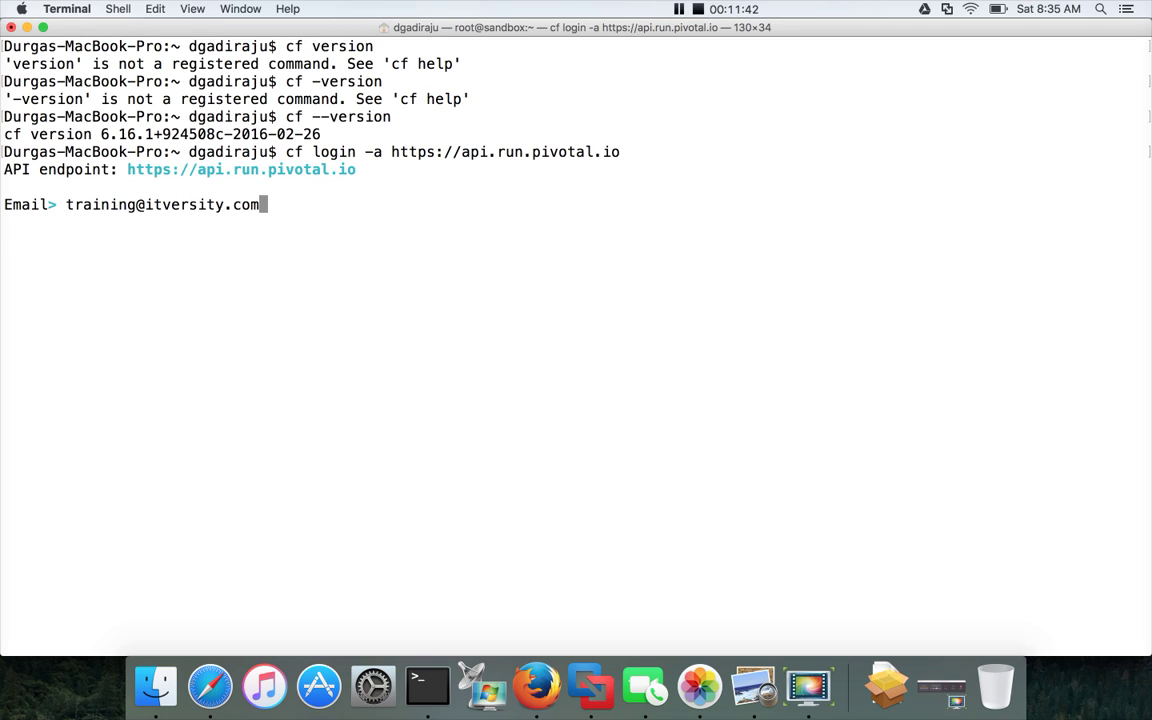
key("Return")
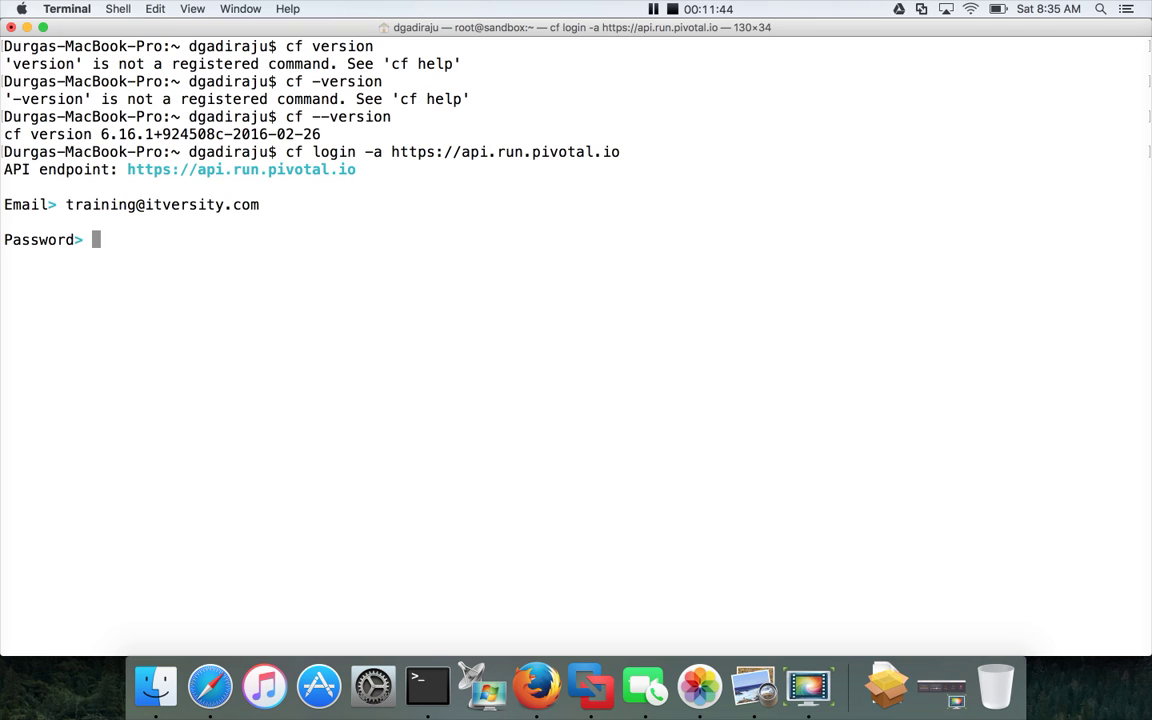
Enter the account password to complete login, targeting org itversity-org and space development.
key("Return")
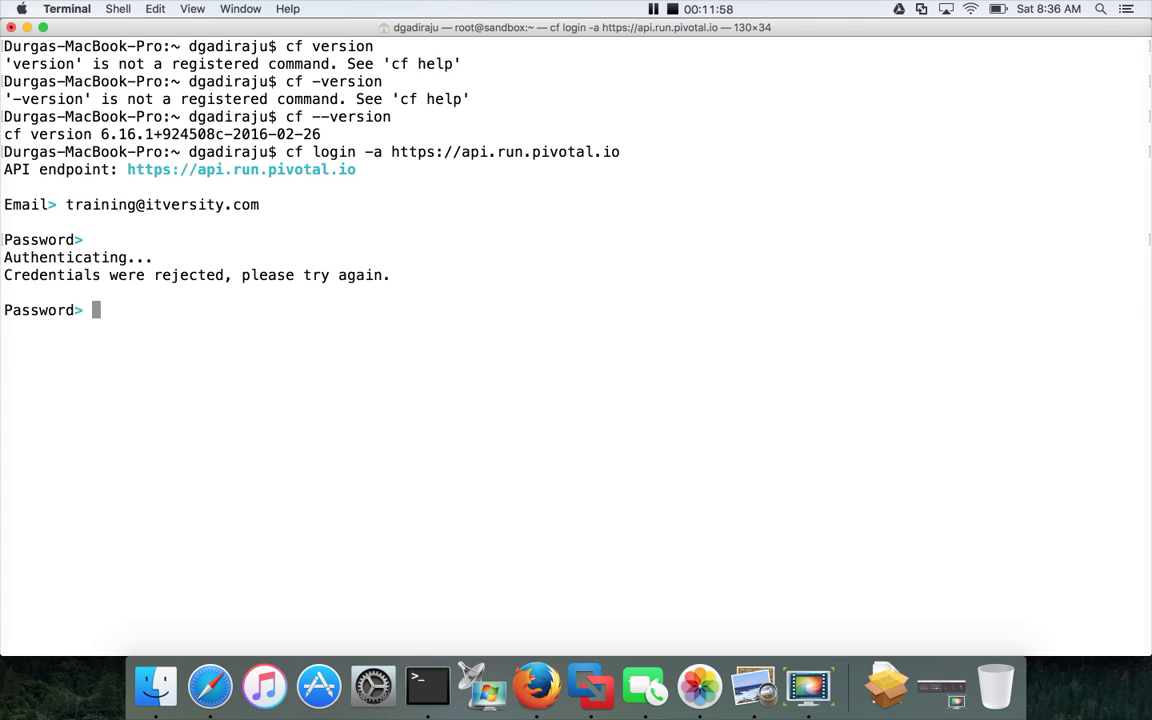
key("Return")
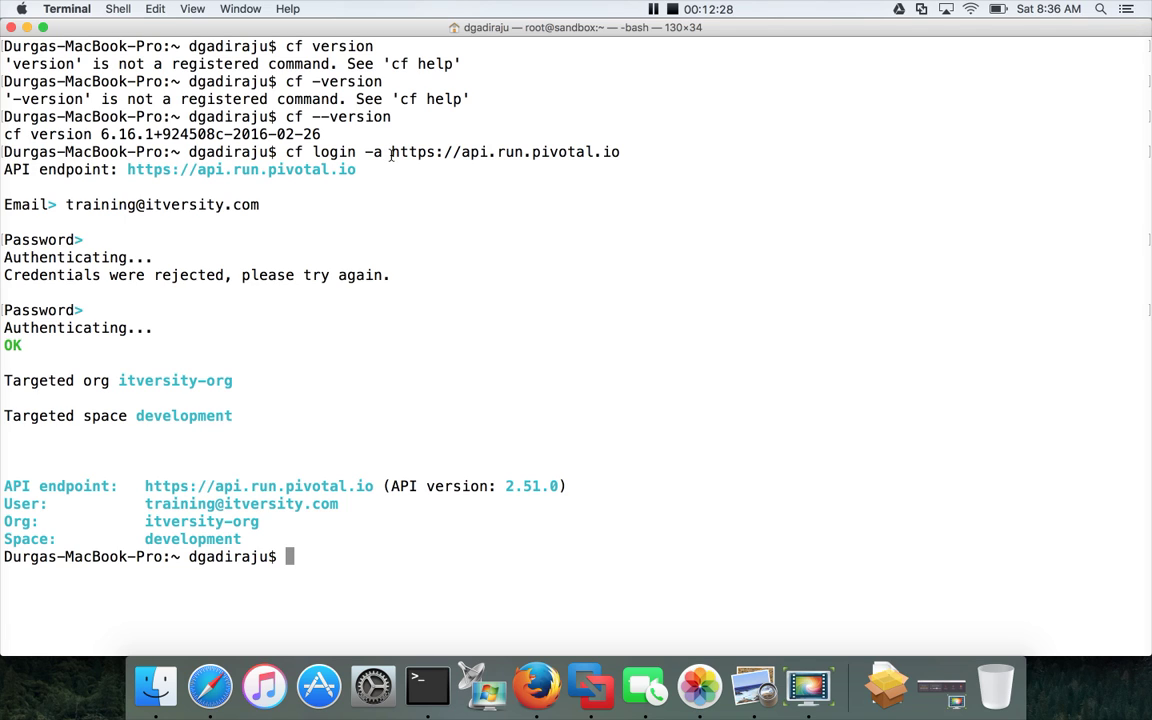
left_click_drag(391, 155, 620, 155)
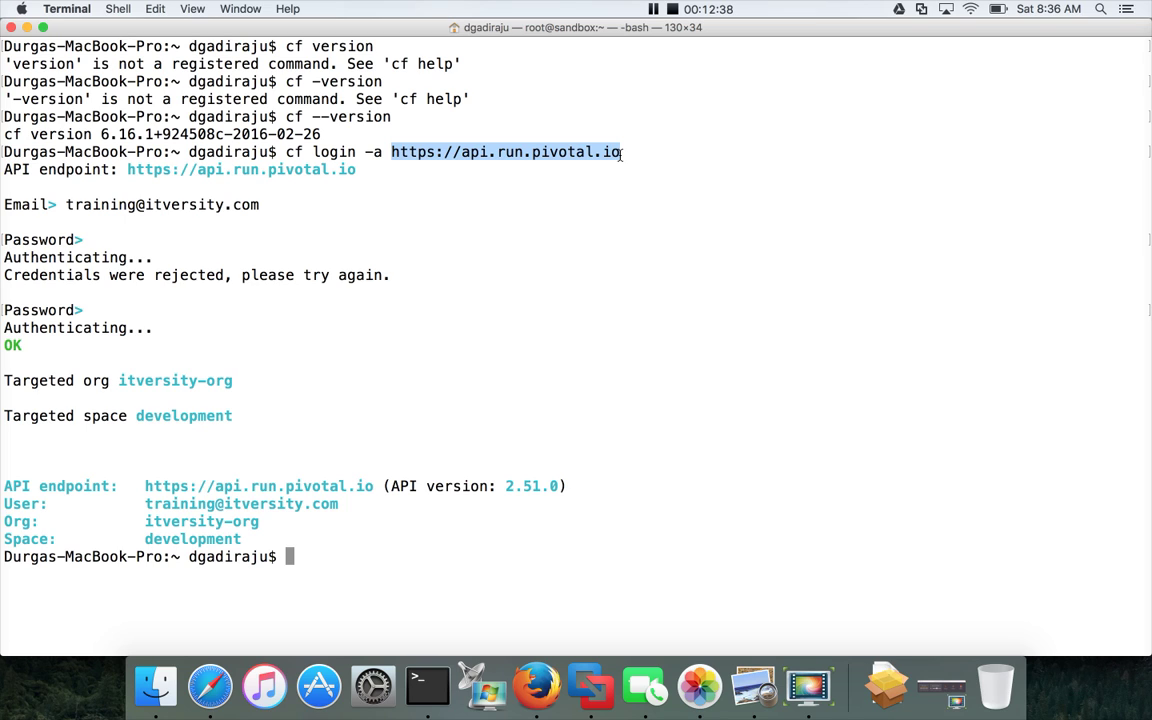
type("cf")
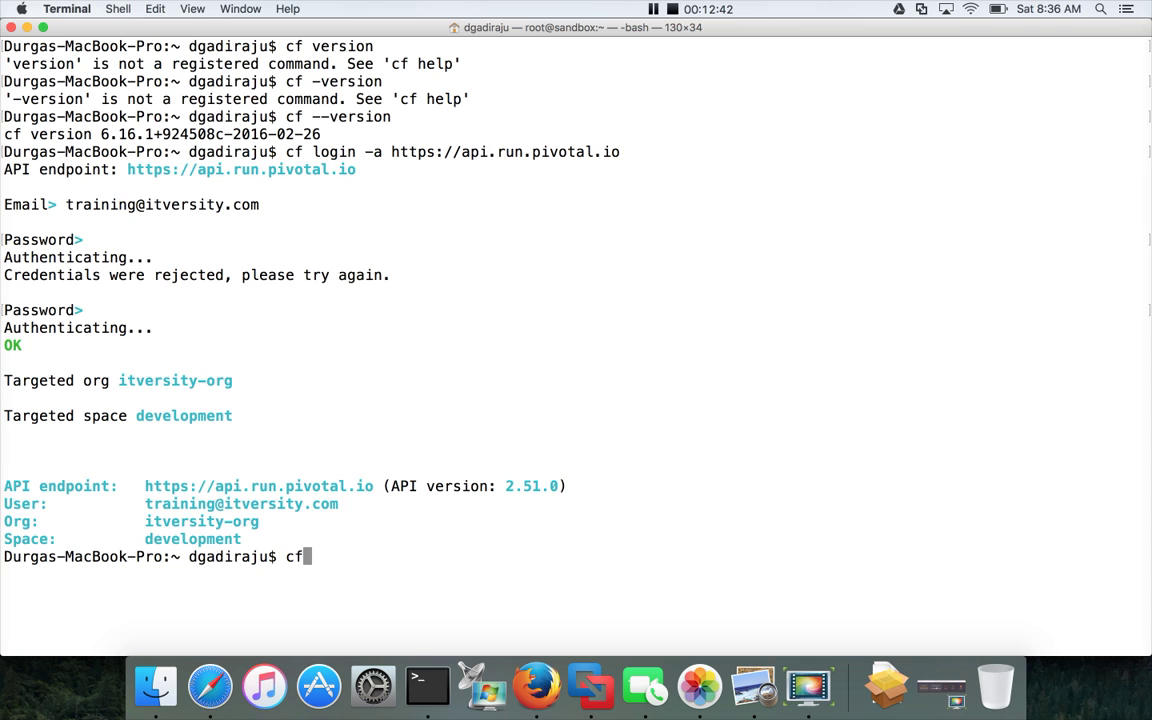
type(" help")
Run cf help and scroll through the full command reference for orgs, spaces and admin tasks.
key("Return")
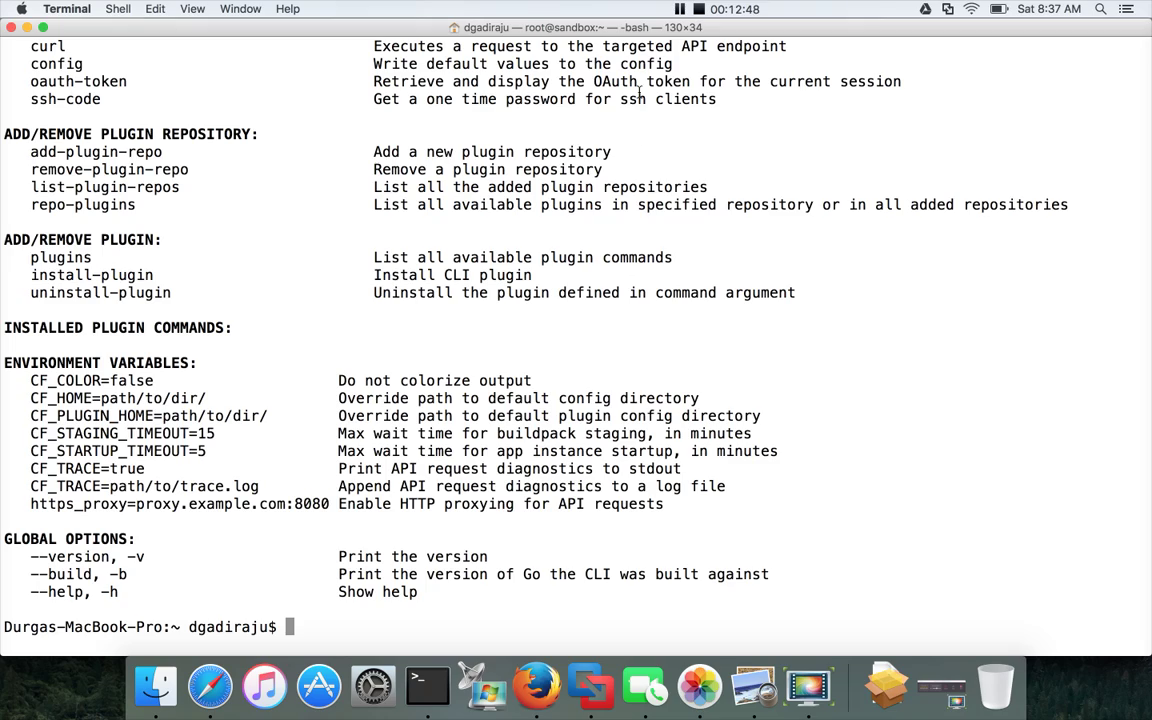
scroll(316, 222, "up", 5)
scroll(316, 222, "up", 4)
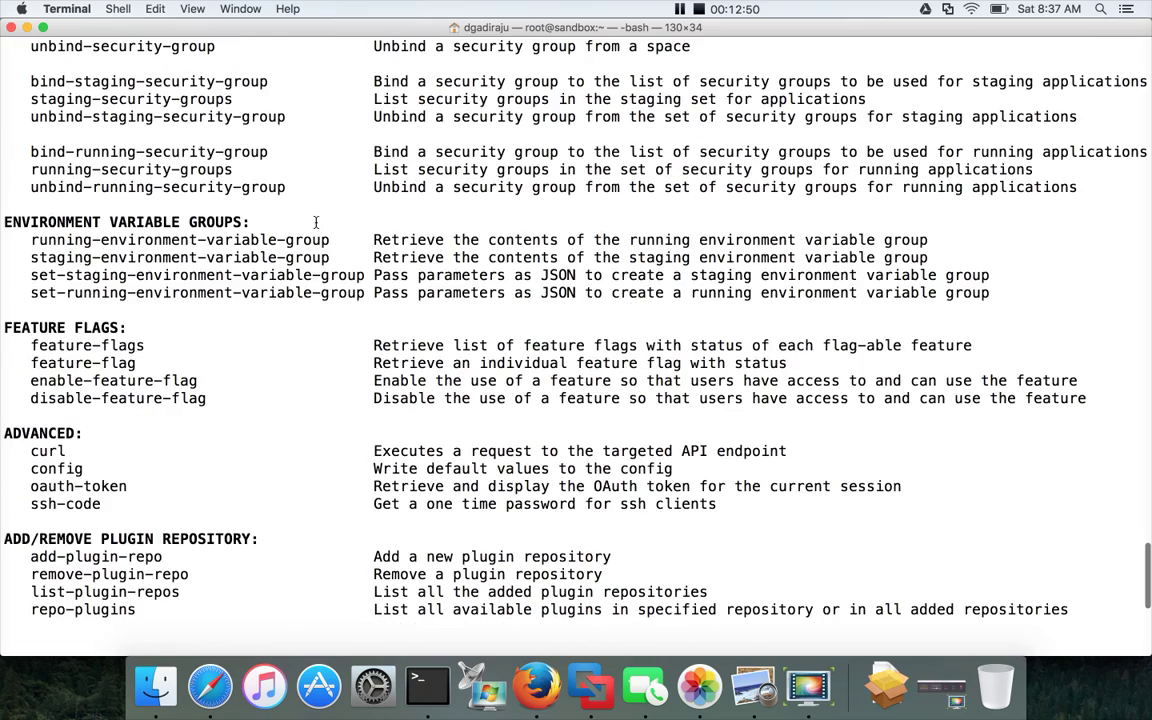
scroll(316, 222, "up", 12)
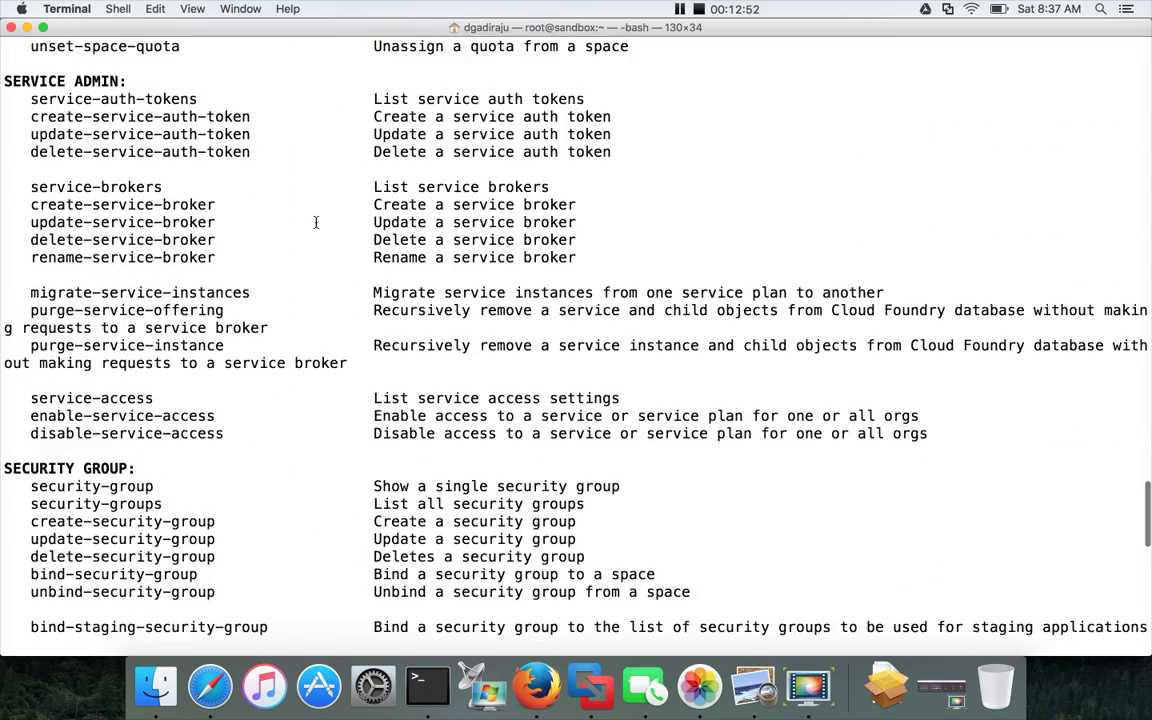
scroll(316, 222, "up", 6)
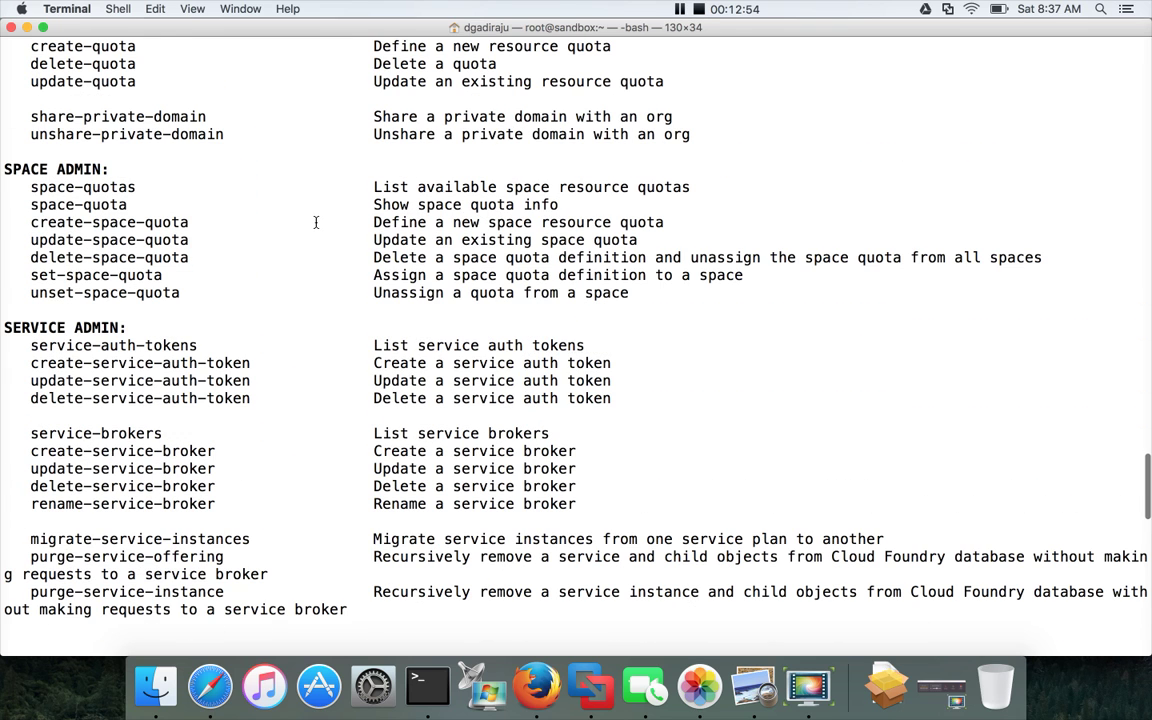
scroll(316, 222, "up", 3)
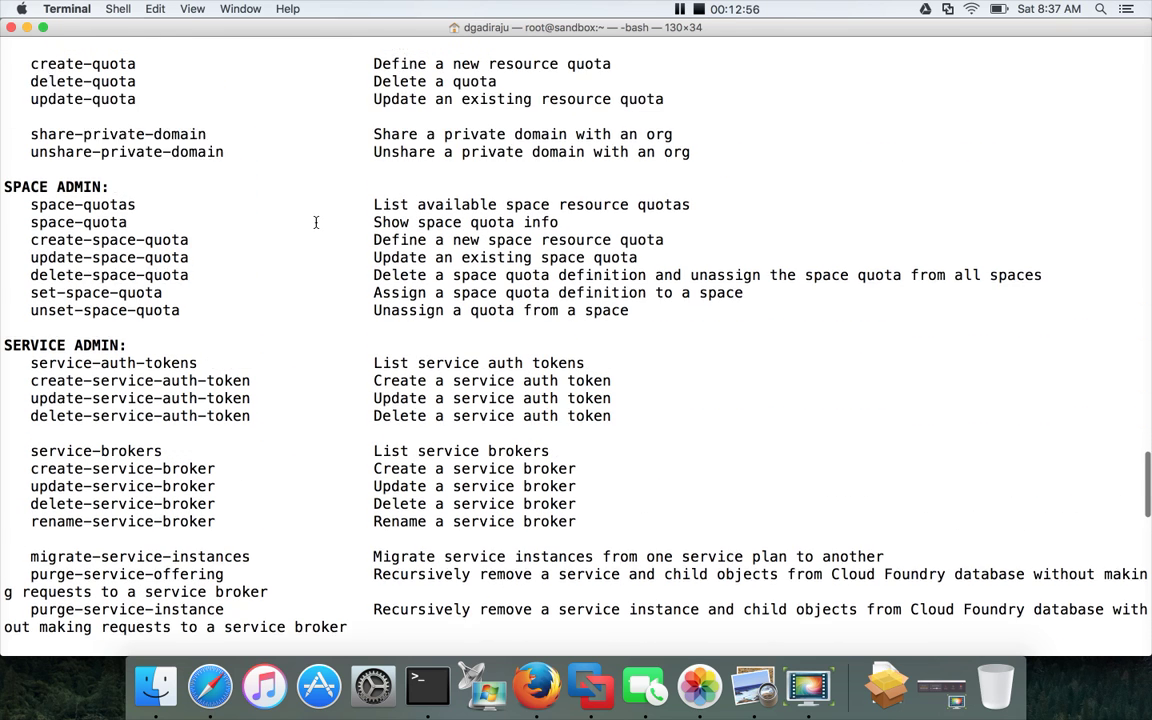
scroll(316, 222, "up", 3)
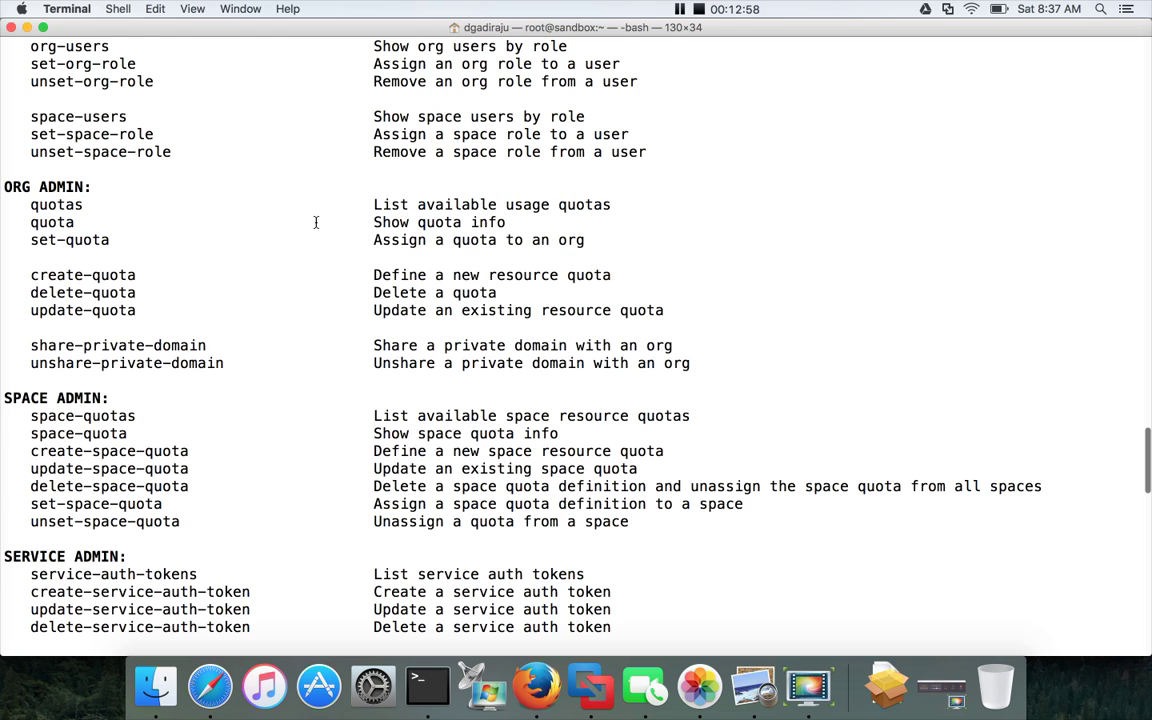
scroll(316, 222, "up", 2)
scroll(316, 222, "up", 1)
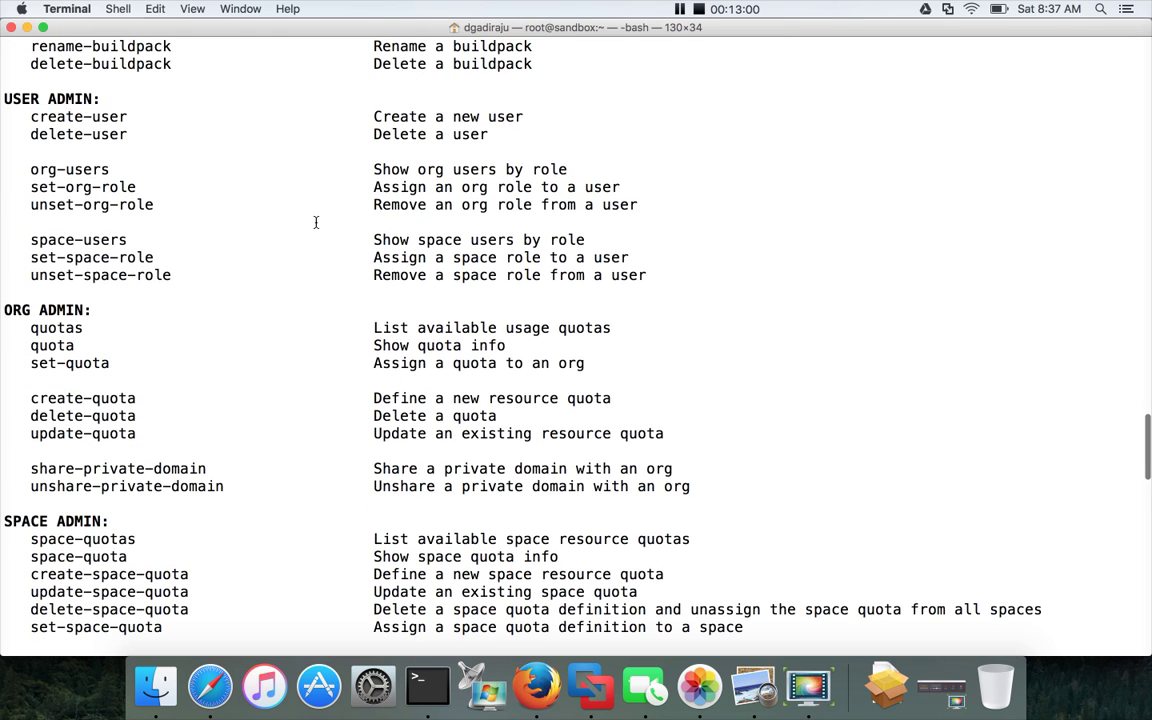
scroll(316, 222, "up", 6)
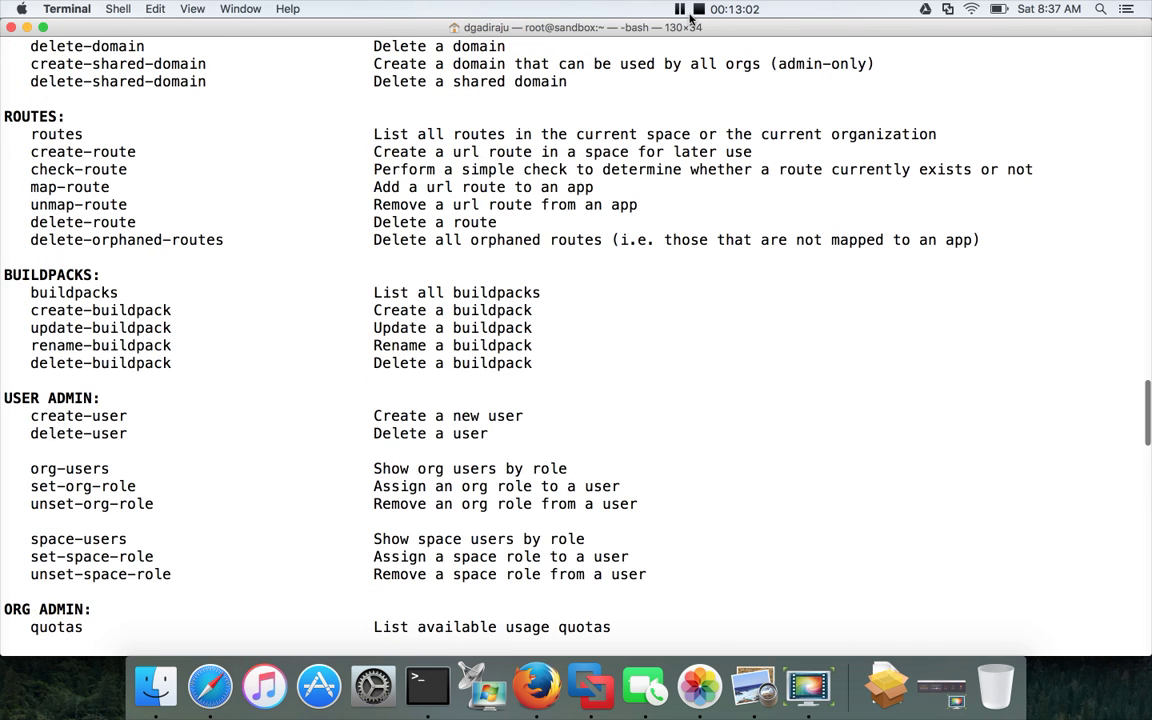
scroll(86, 116, "up", 10)
scroll(33, 150, "up", 5)
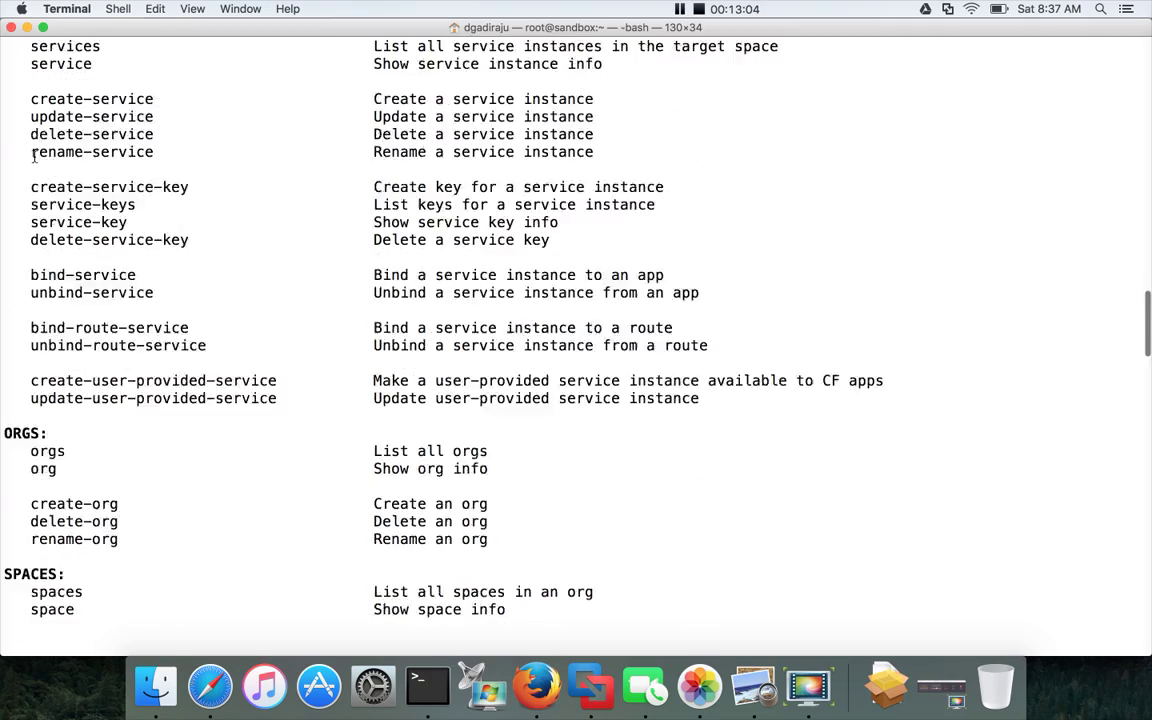
scroll(33, 155, "up", 20)
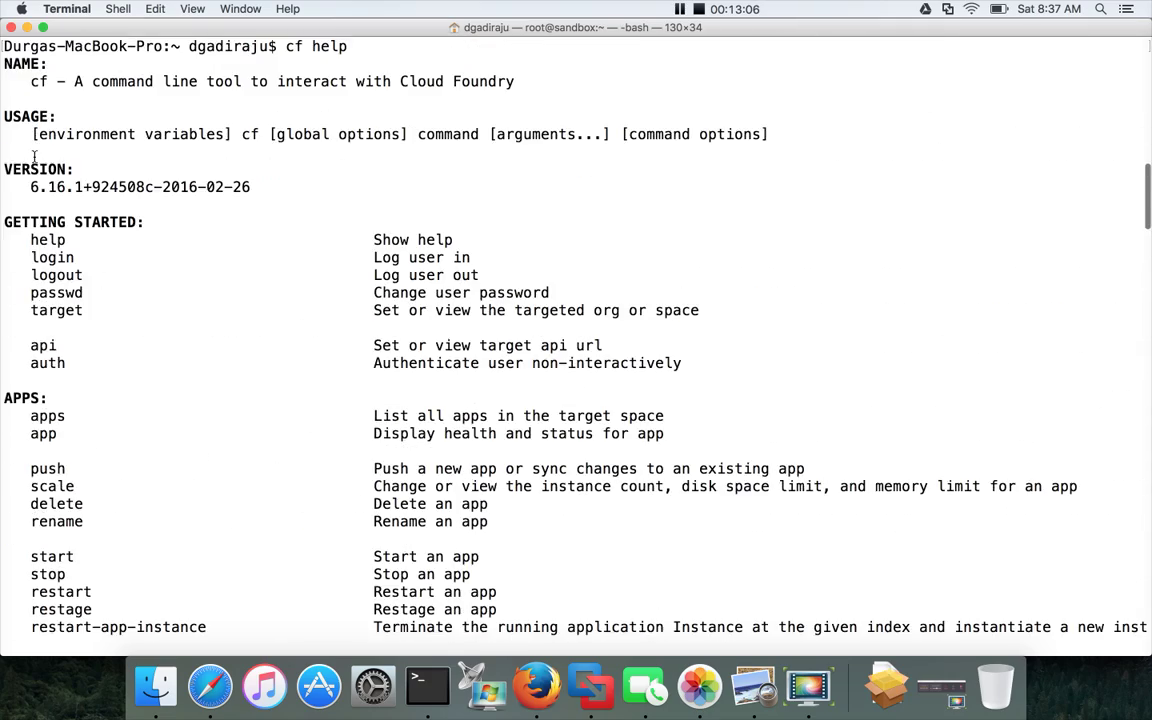
scroll(34, 156, "up", 8)
scroll(34, 156, "down", 20)
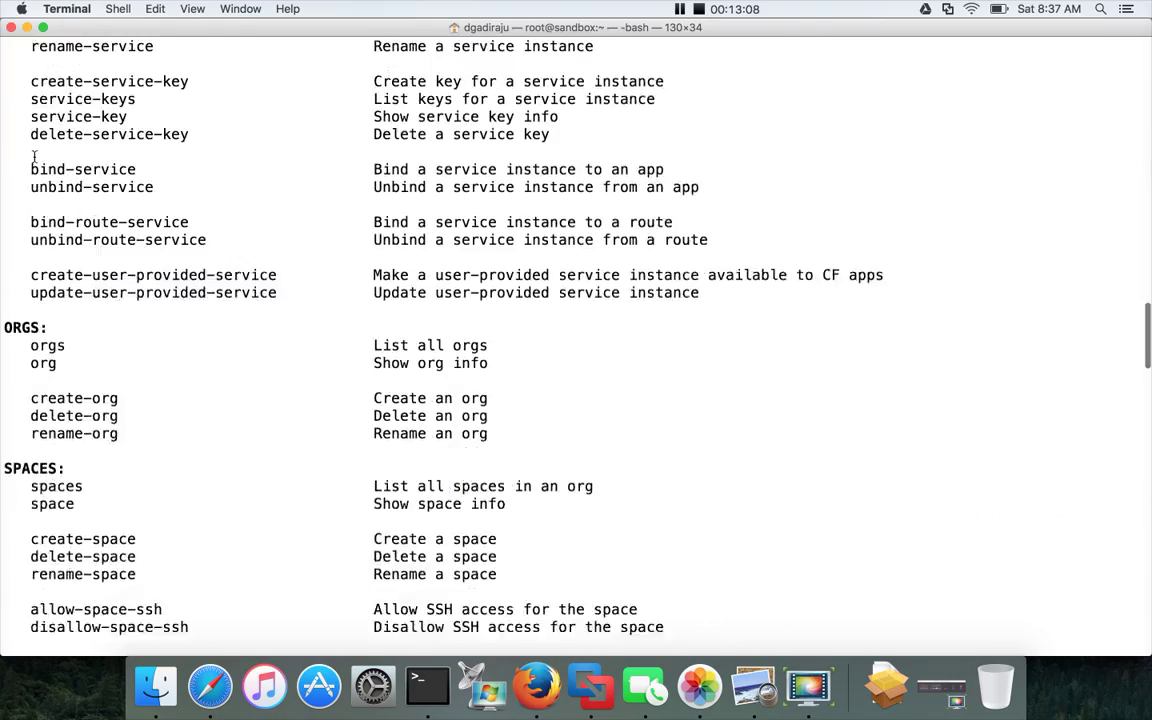
scroll(34, 156, "down", 18)
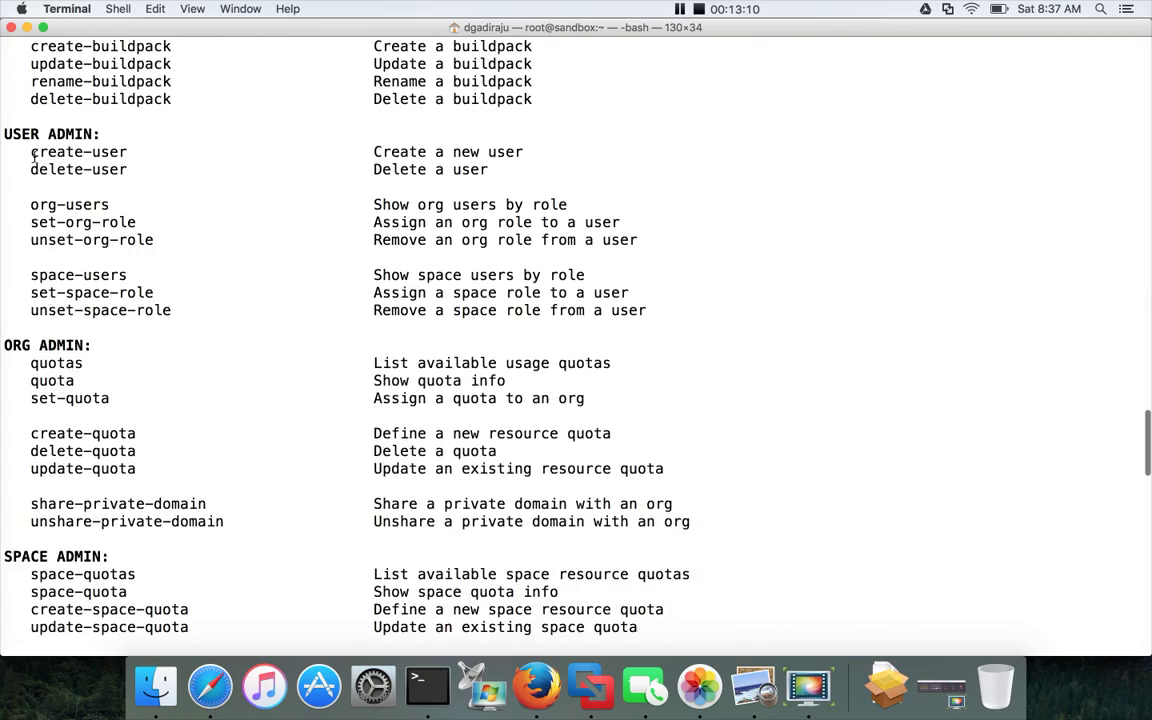
scroll(33, 155, "up", 11)
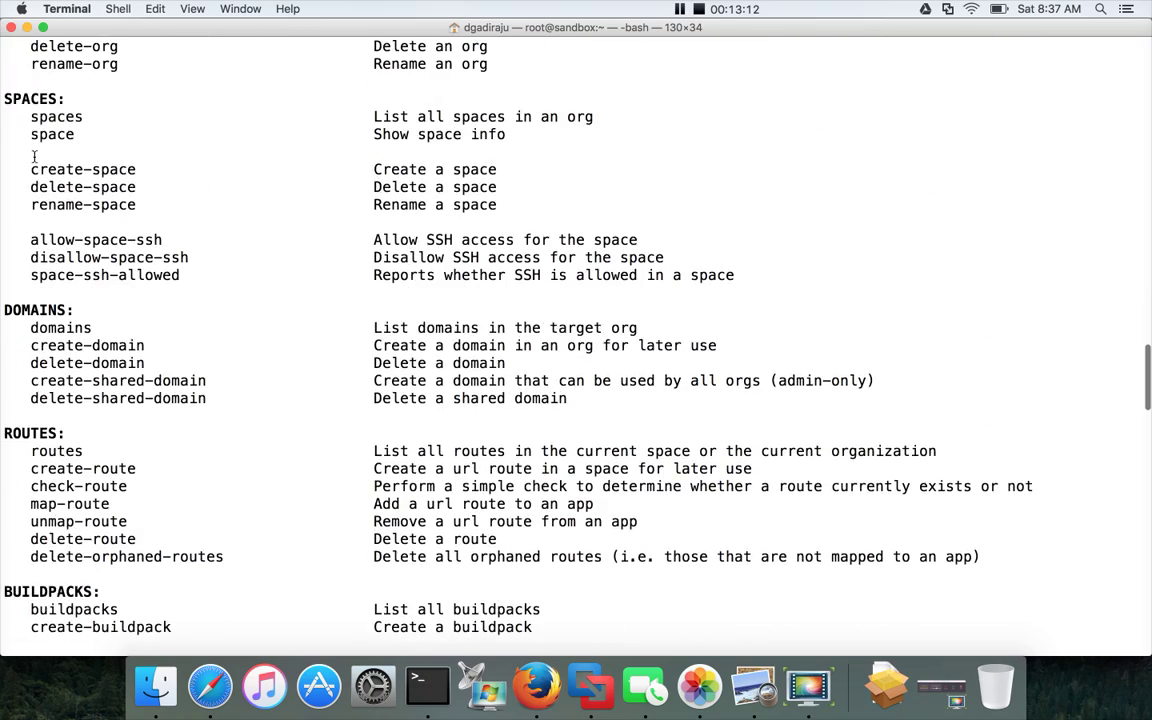
scroll(34, 156, "up", 3)
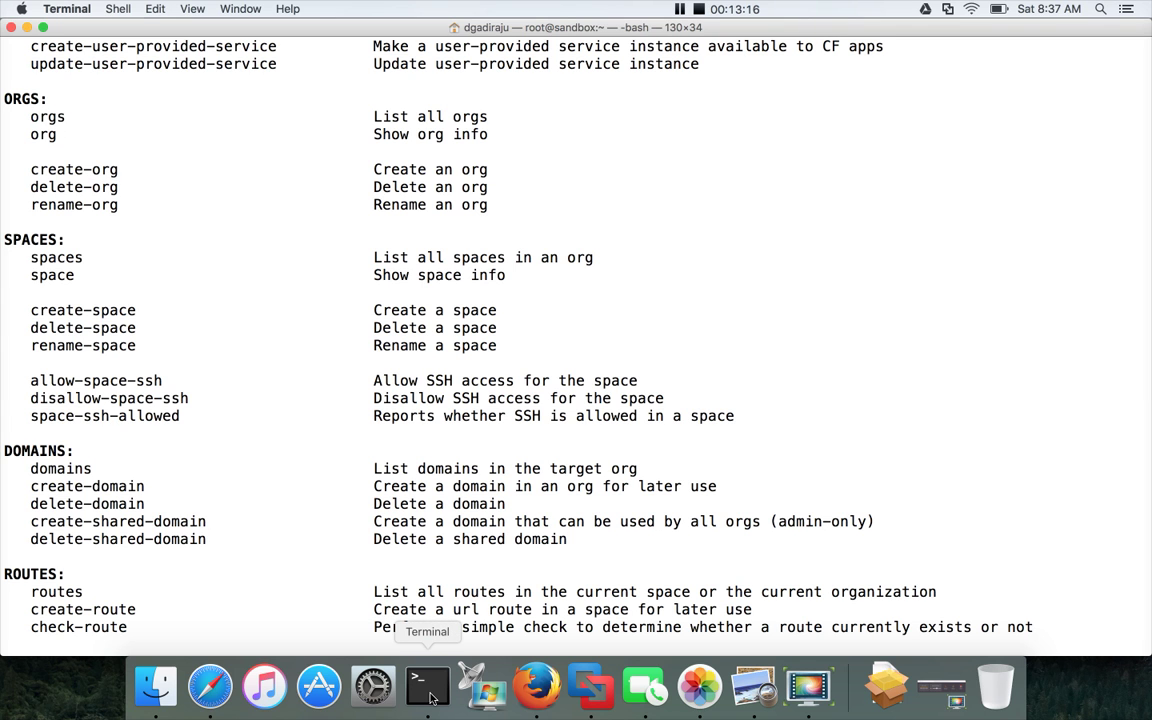
scroll(538, 329, "down", 20)
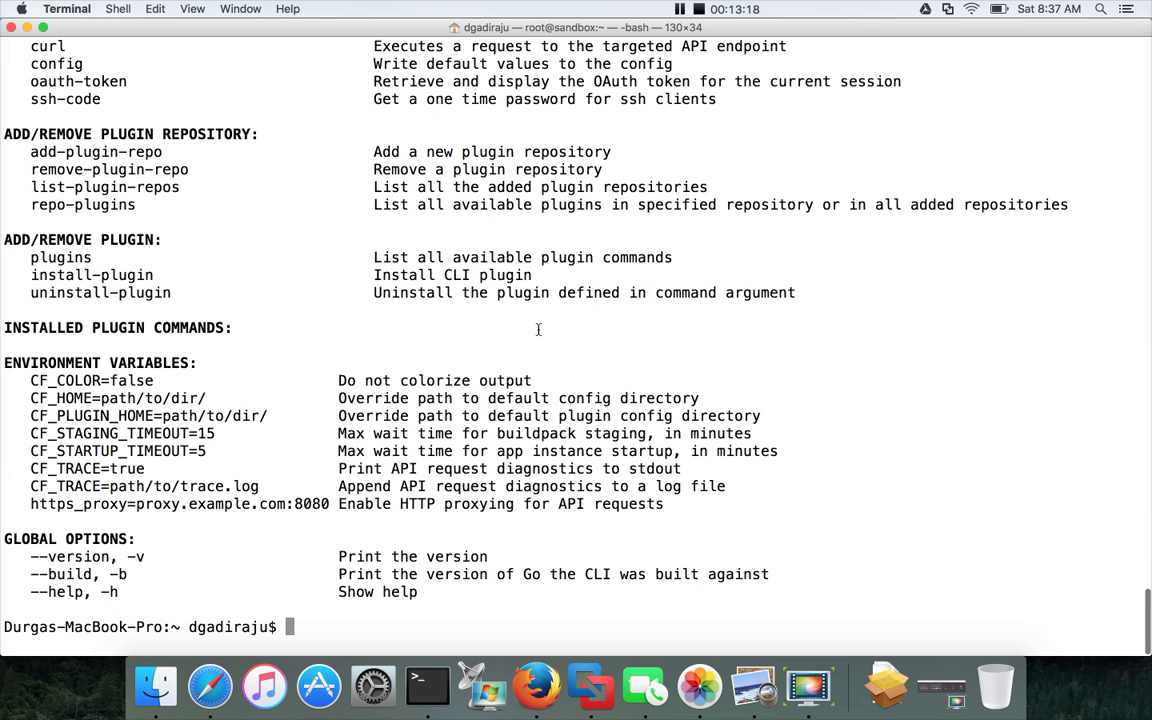
Run cf orgs to list itversity-org and compare it against the web console.
type("cf or")
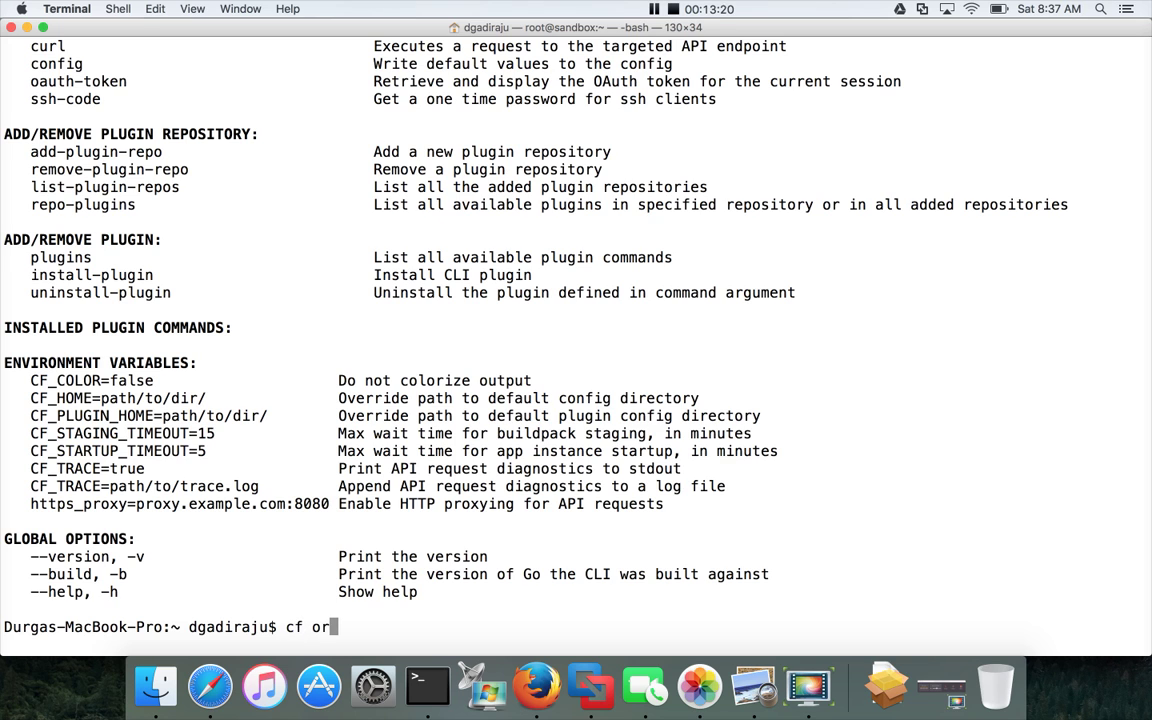
type("gs")
key("Return")
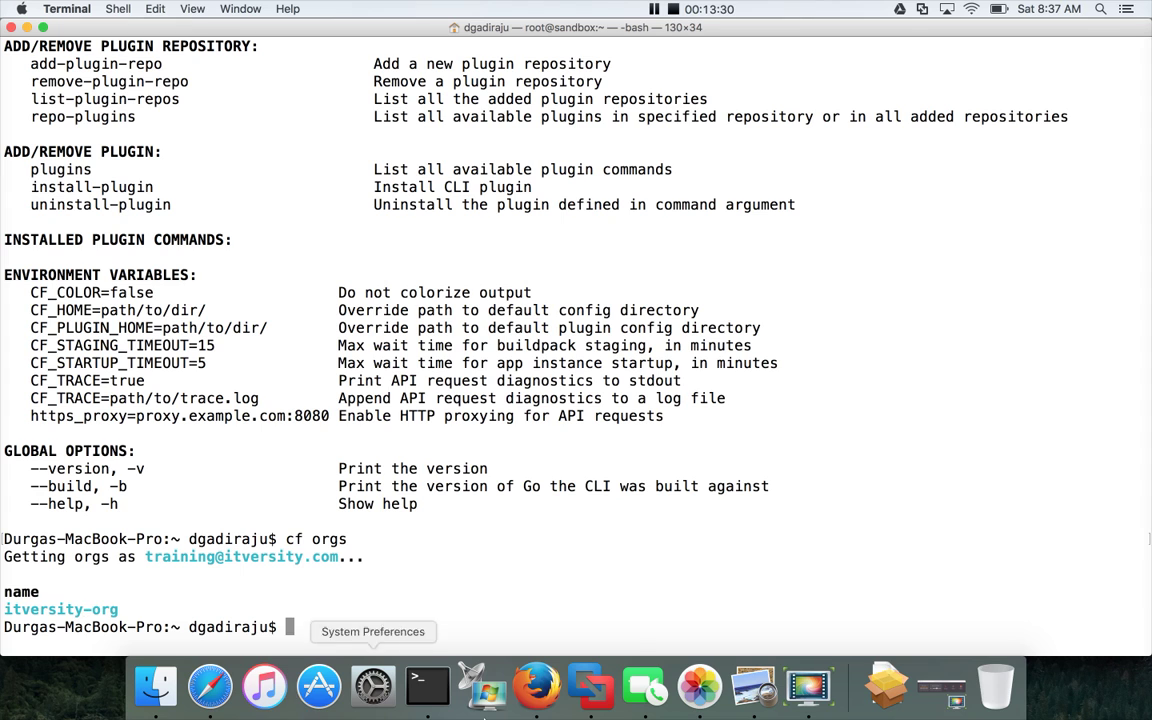
left_click(540, 690)
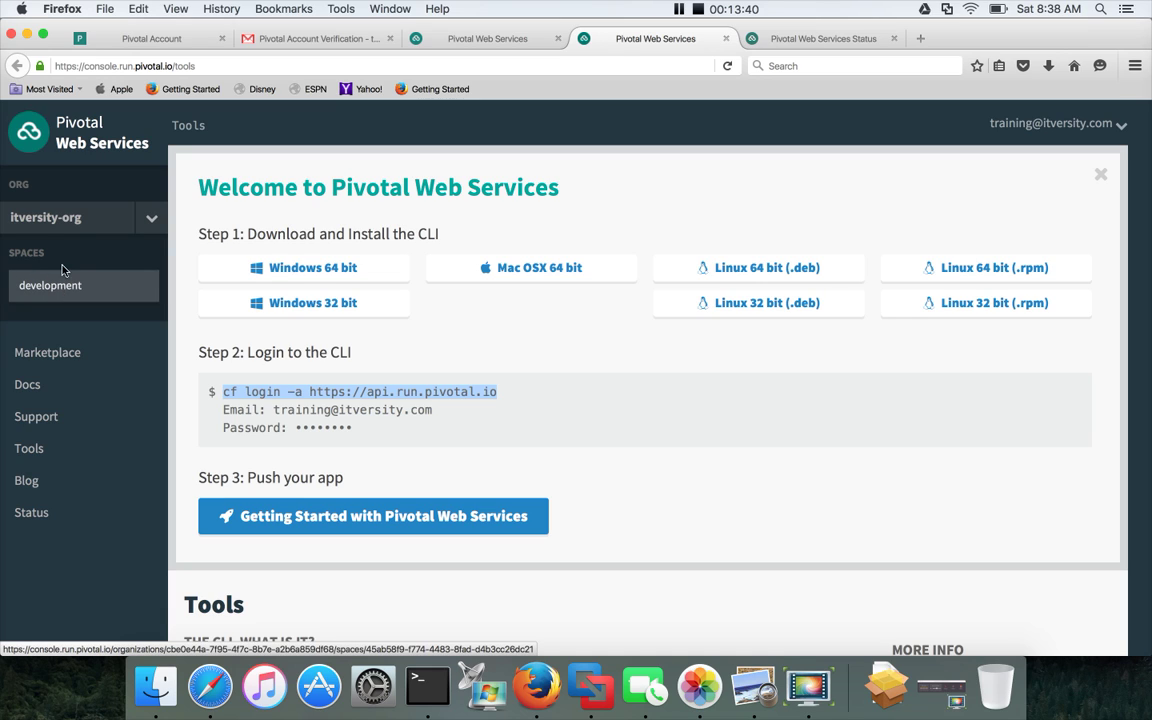
key("super+Tab")
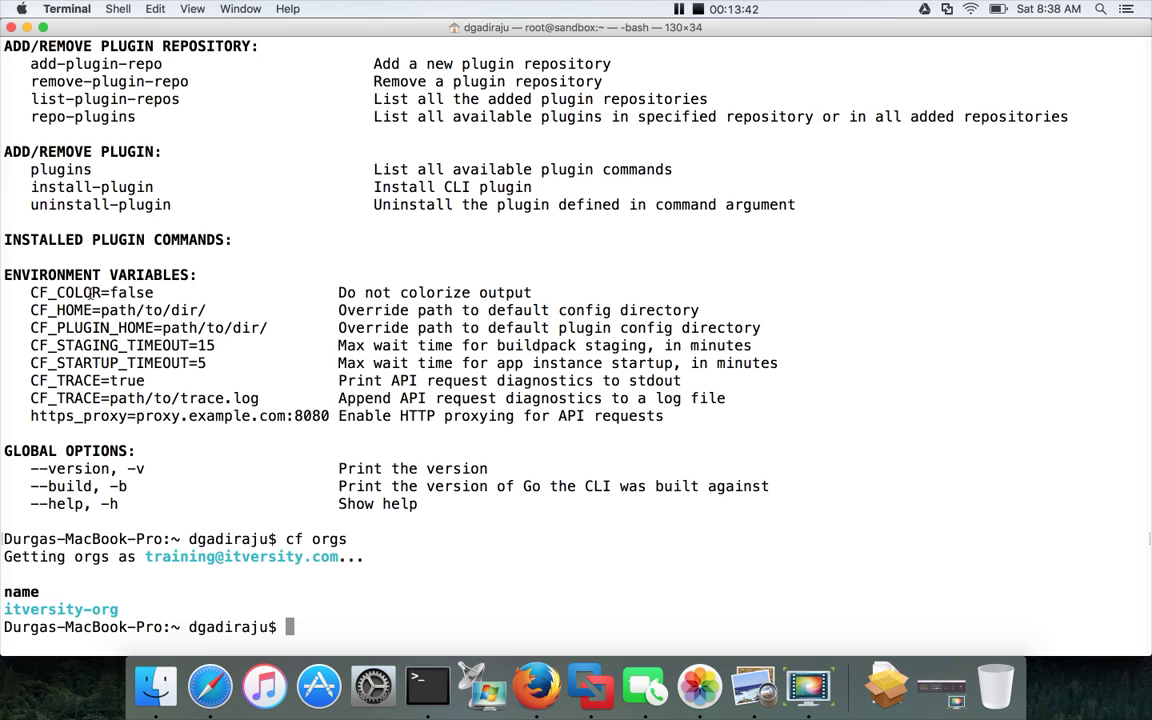
Run cf spaces, showing only the development space, and compare it with the PWS console.
type("cf space")
type("s")
key("Return")
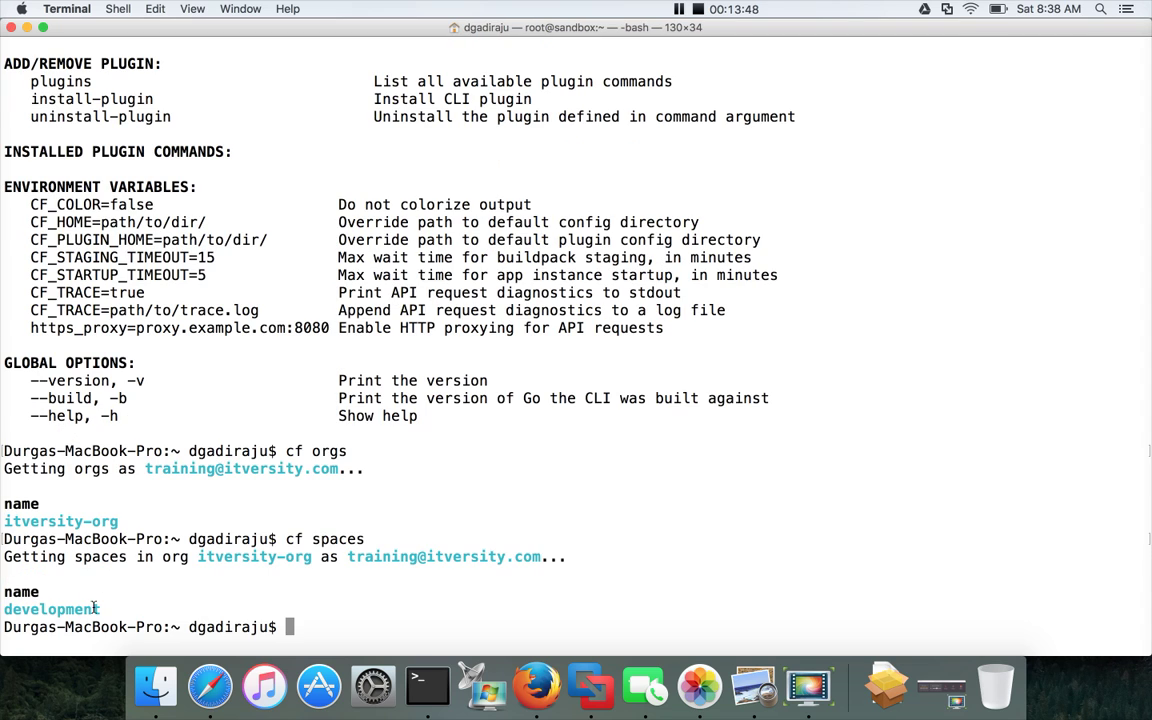
key("super+Tab")
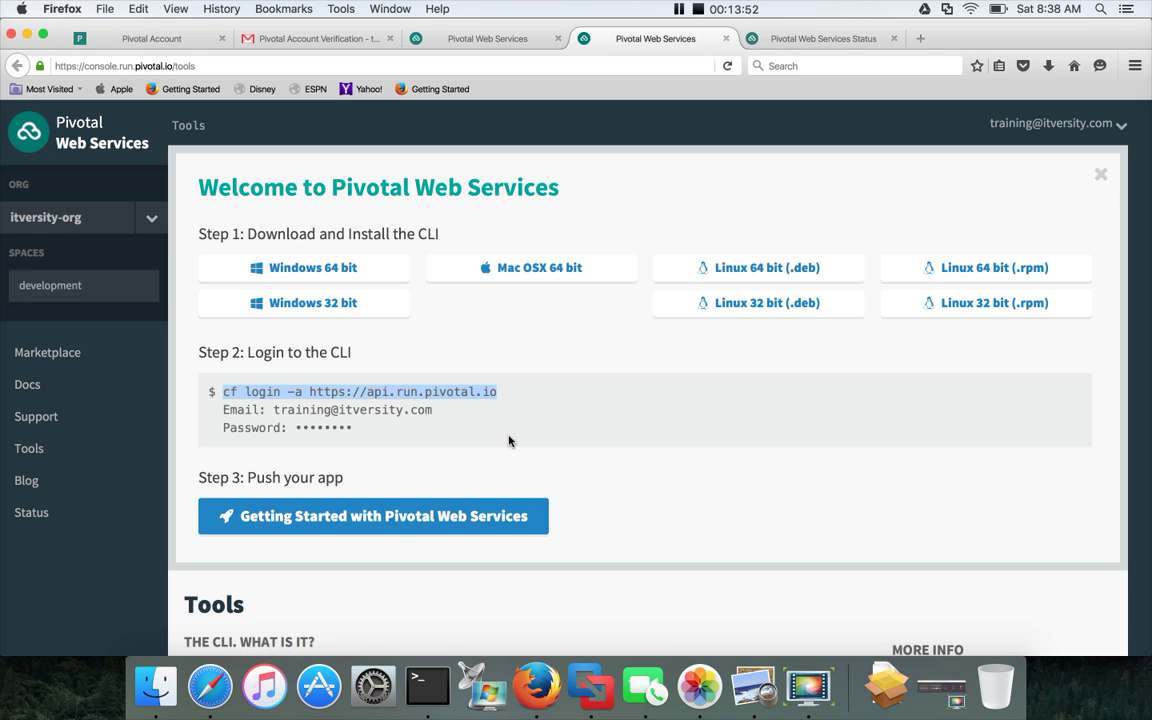
scroll(508, 441, "down", 3)
scroll(508, 441, "up", 5)
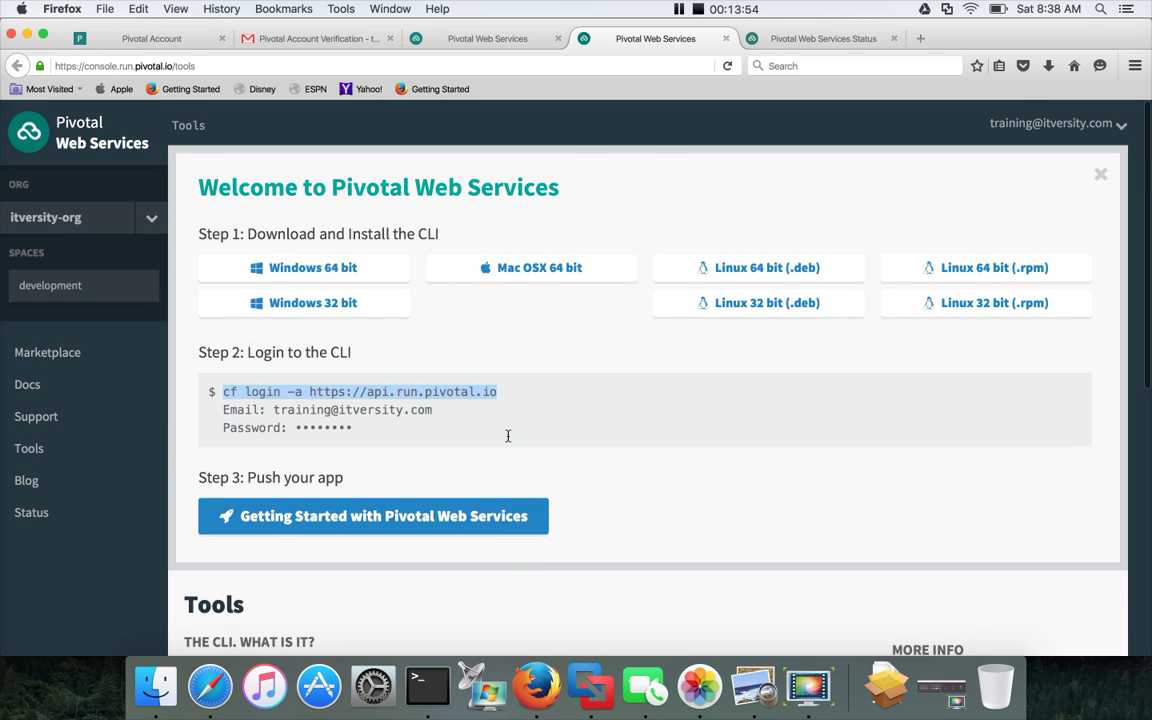
key("super+Tab")
type("cf cre")
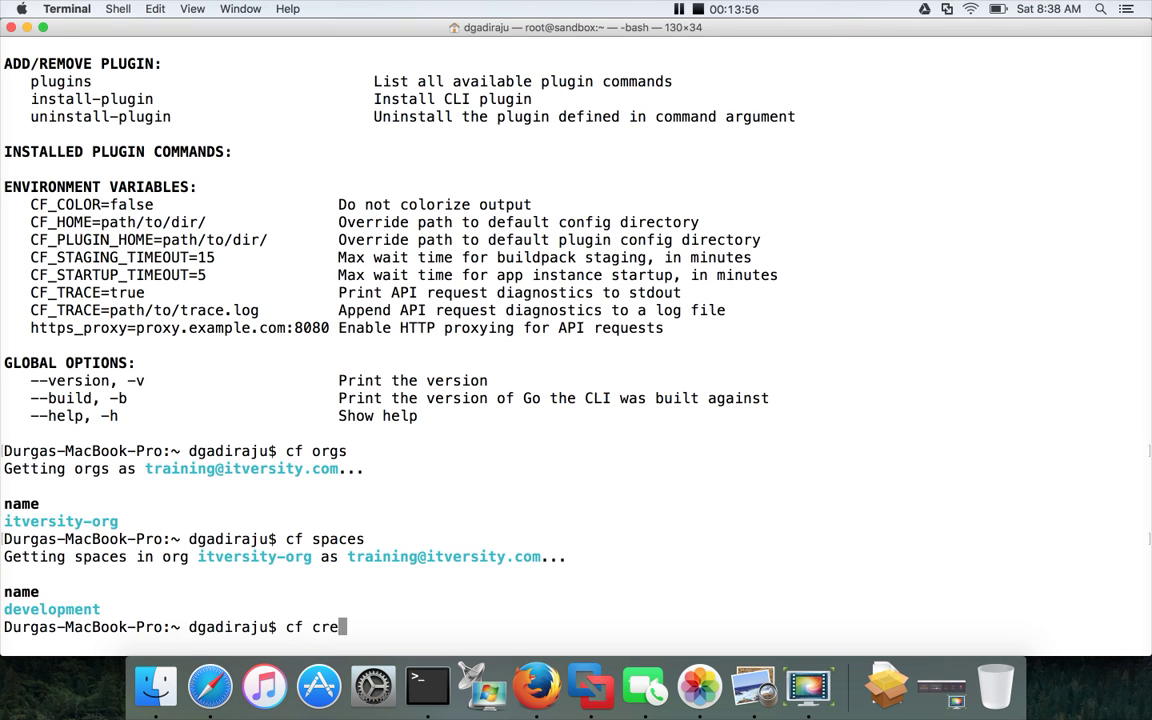
type("ate-space")
key("Return")
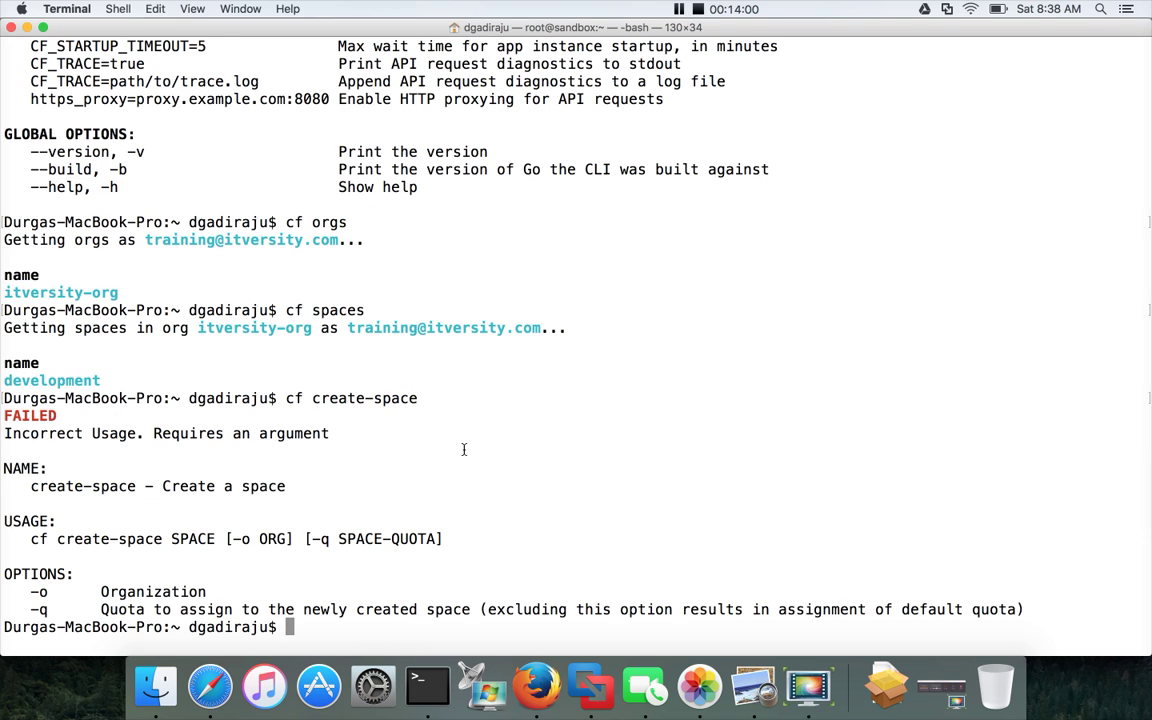
double_click(193, 540)
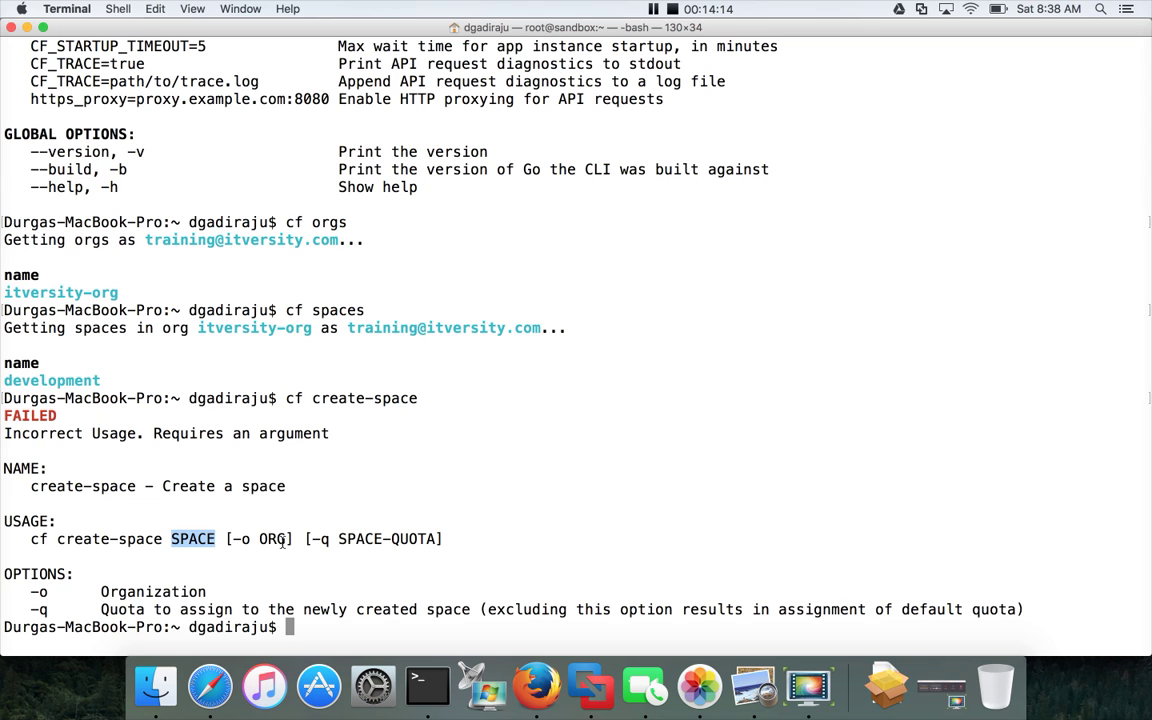
key("super+Tab")
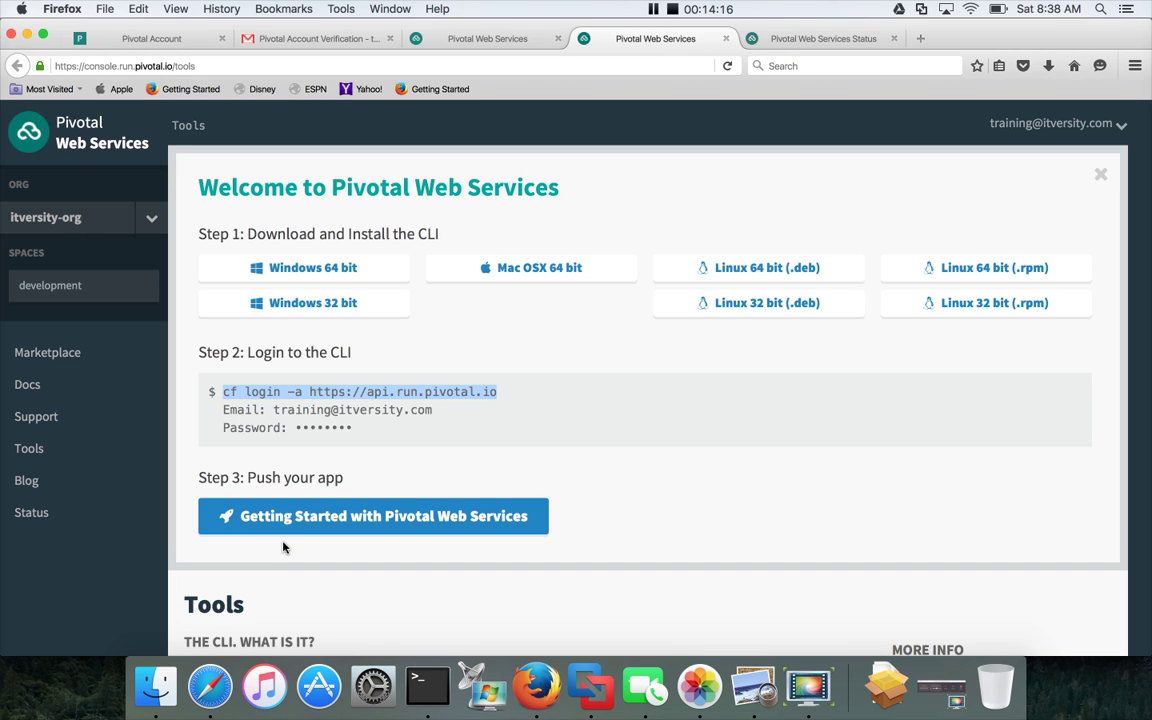
key("super+Tab")
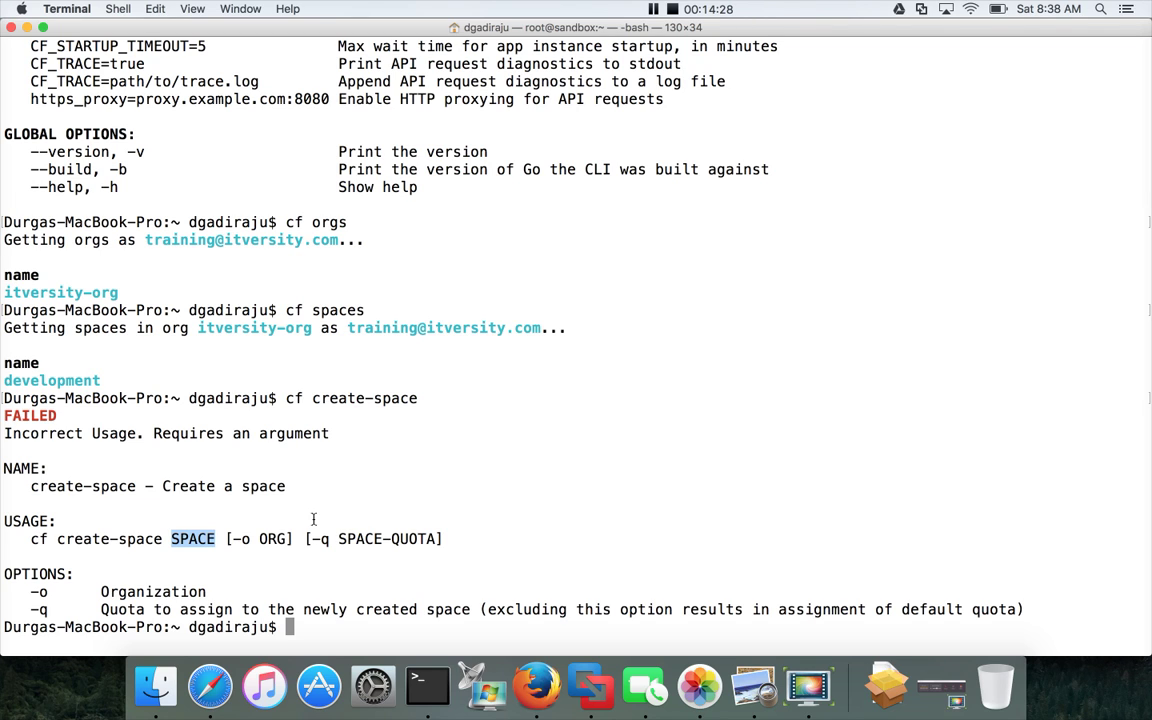
Run cf create-space testing -o itversity-org, creating the testing space with SpaceManager and SpaceDeveloper roles.
type("cf c")
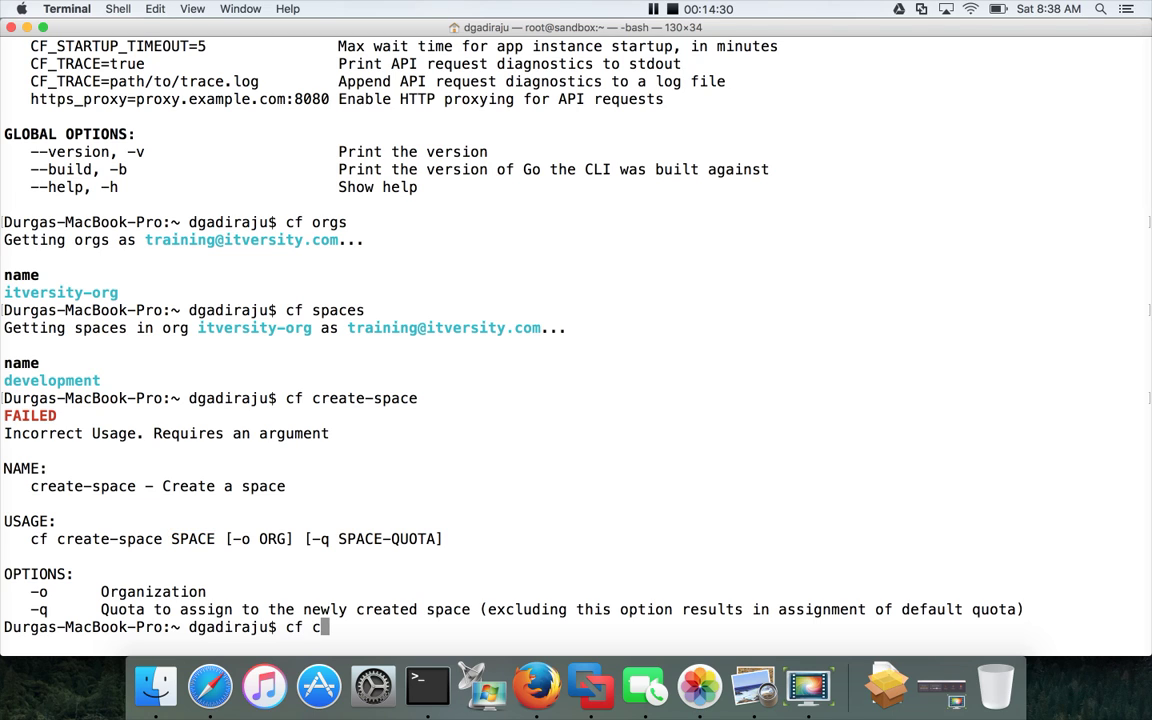
type("reate-space ")
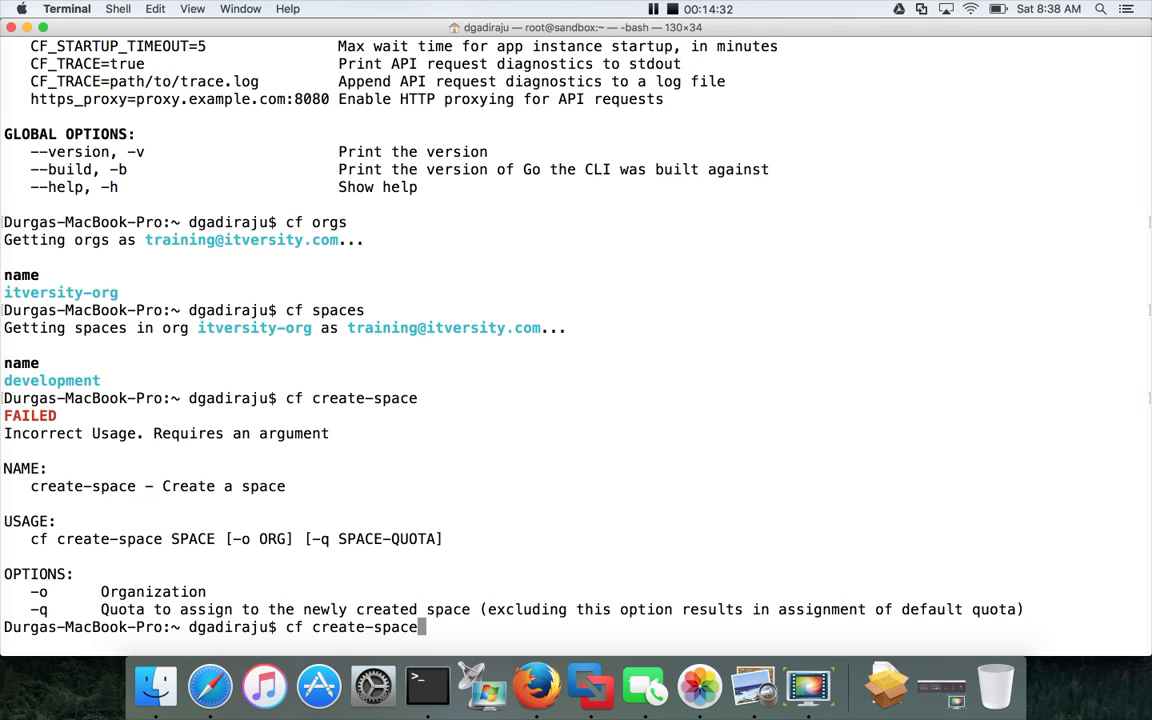
type("t")
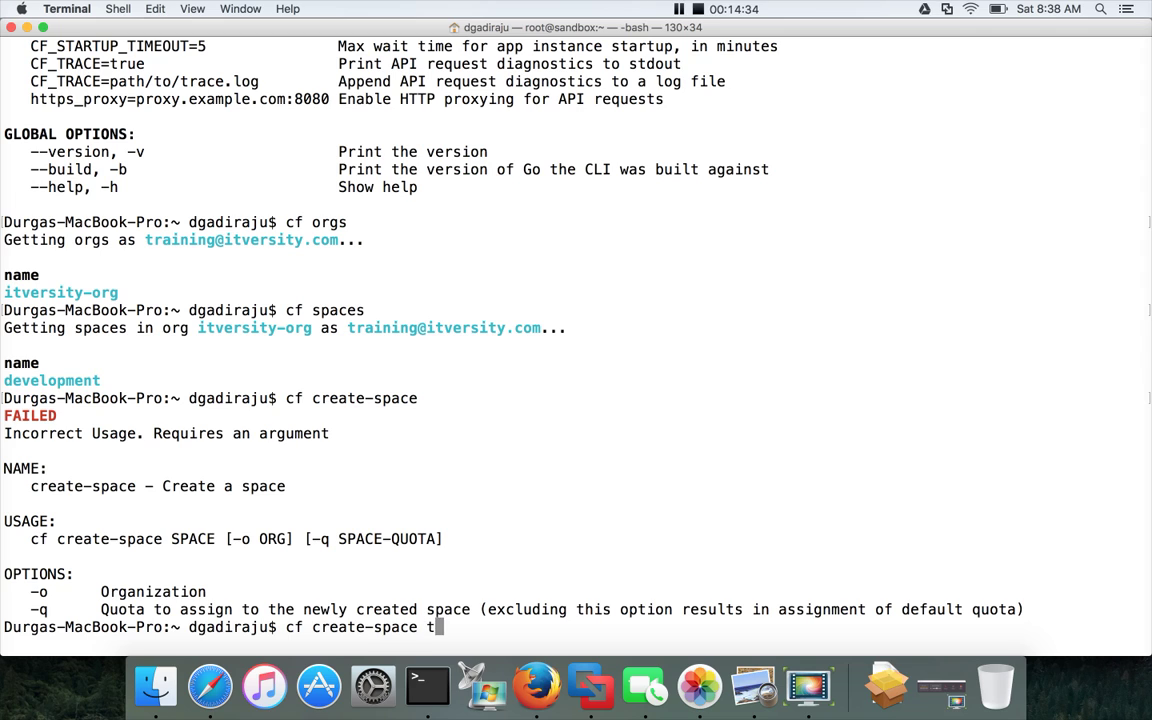
type("esting")
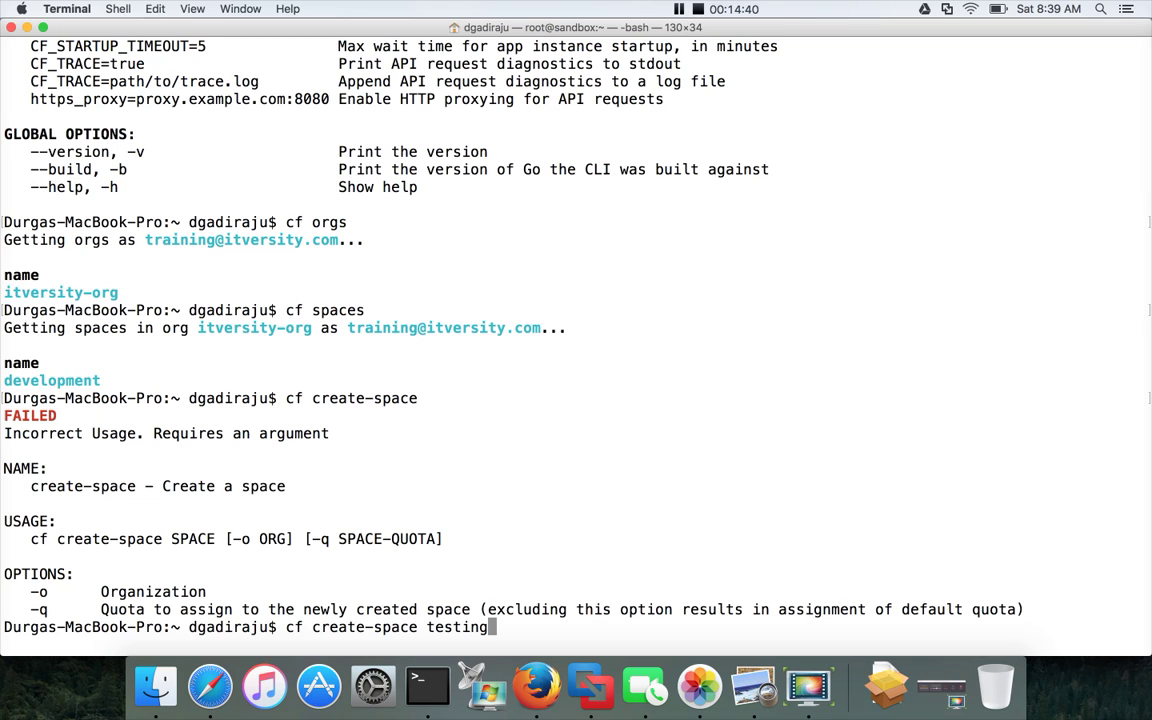
type(" -o itversit")
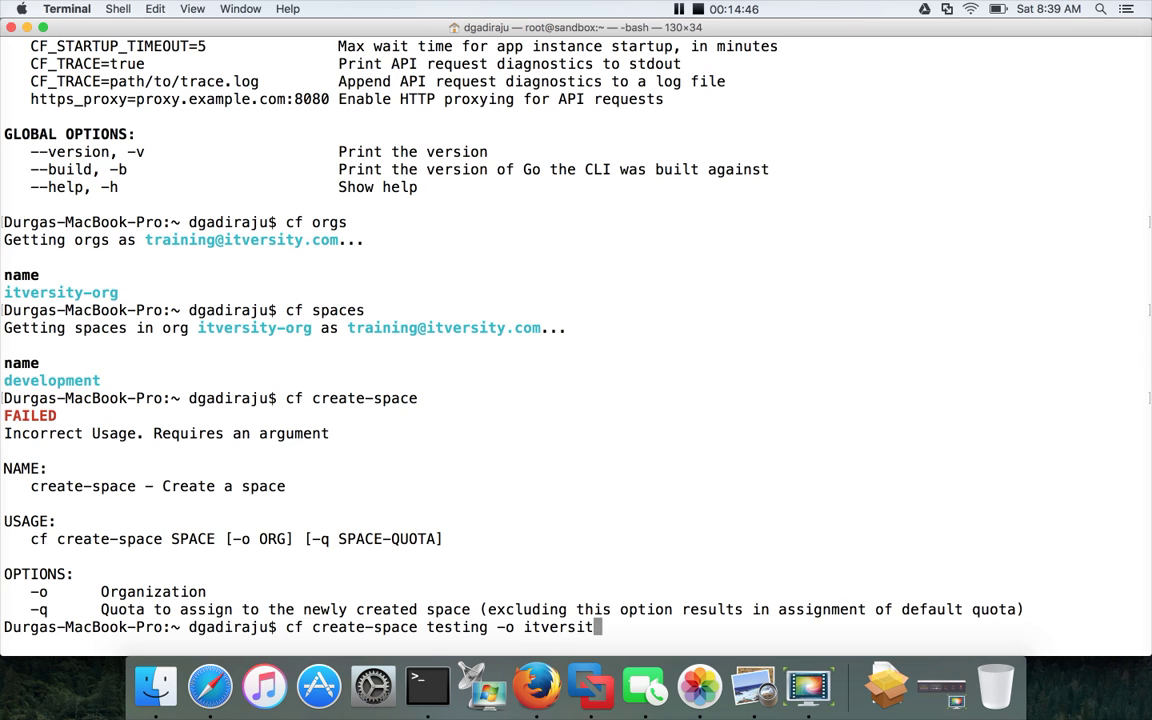
type("y-org")
key("Return")
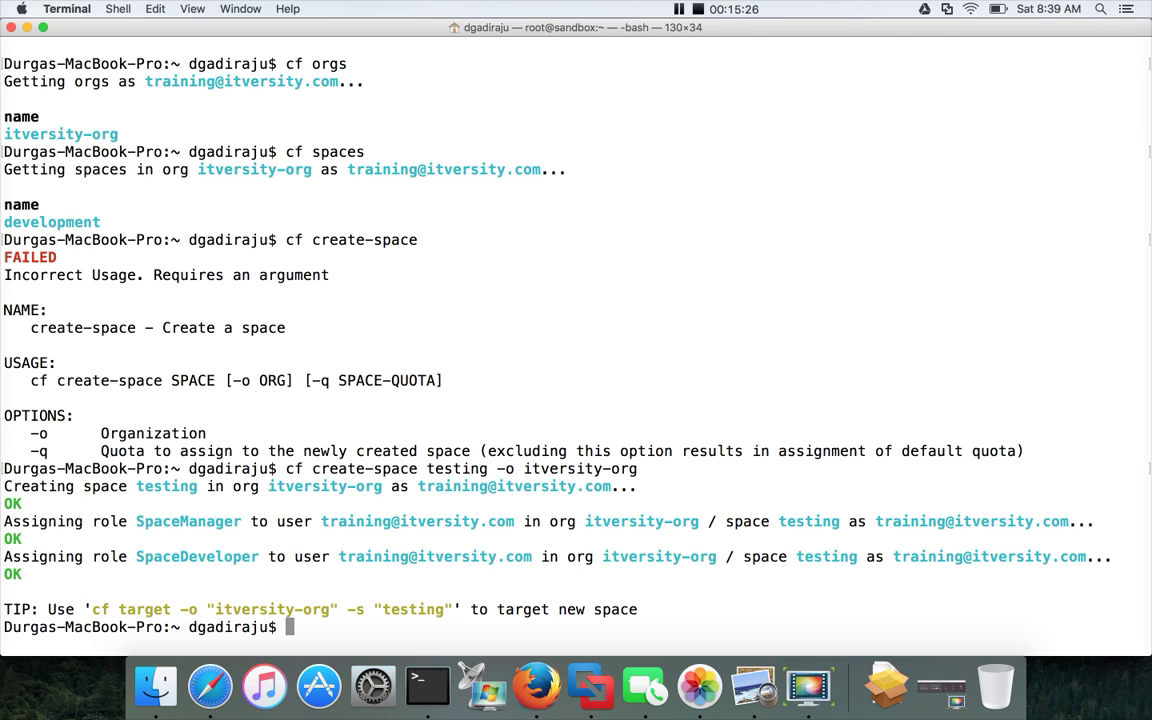
Reload the PWS console, open the new testing space from the sidebar, and return to Terminal.
key("super+Tab")
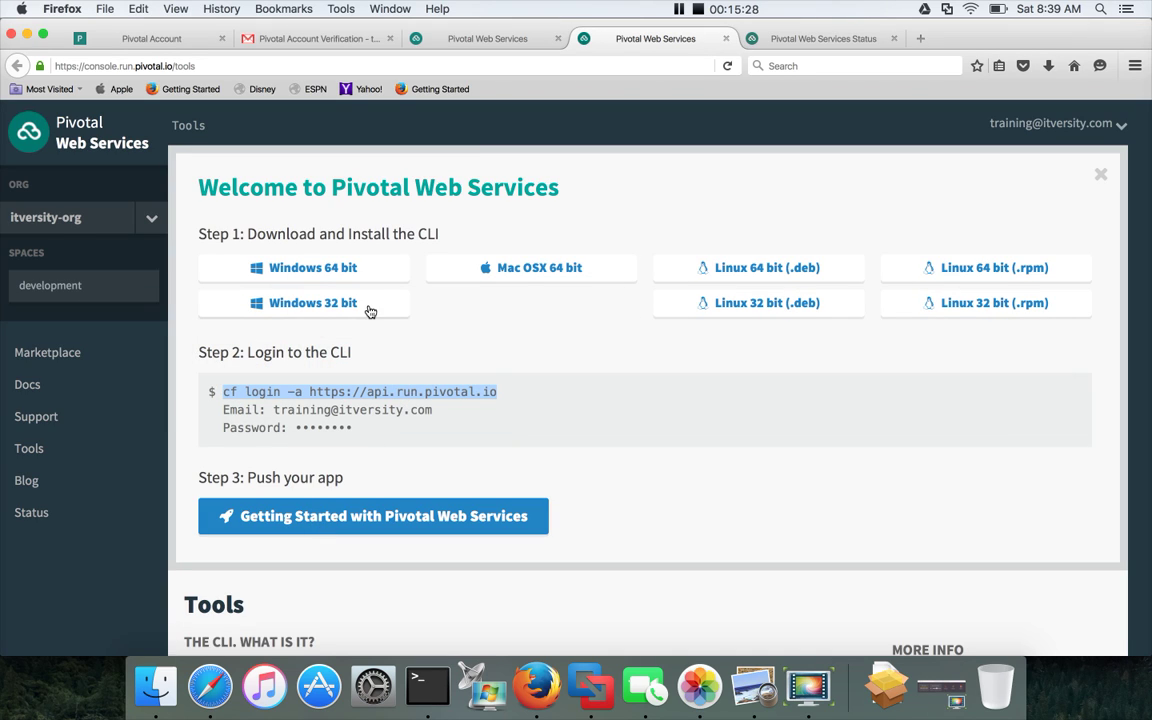
left_click(727, 65)
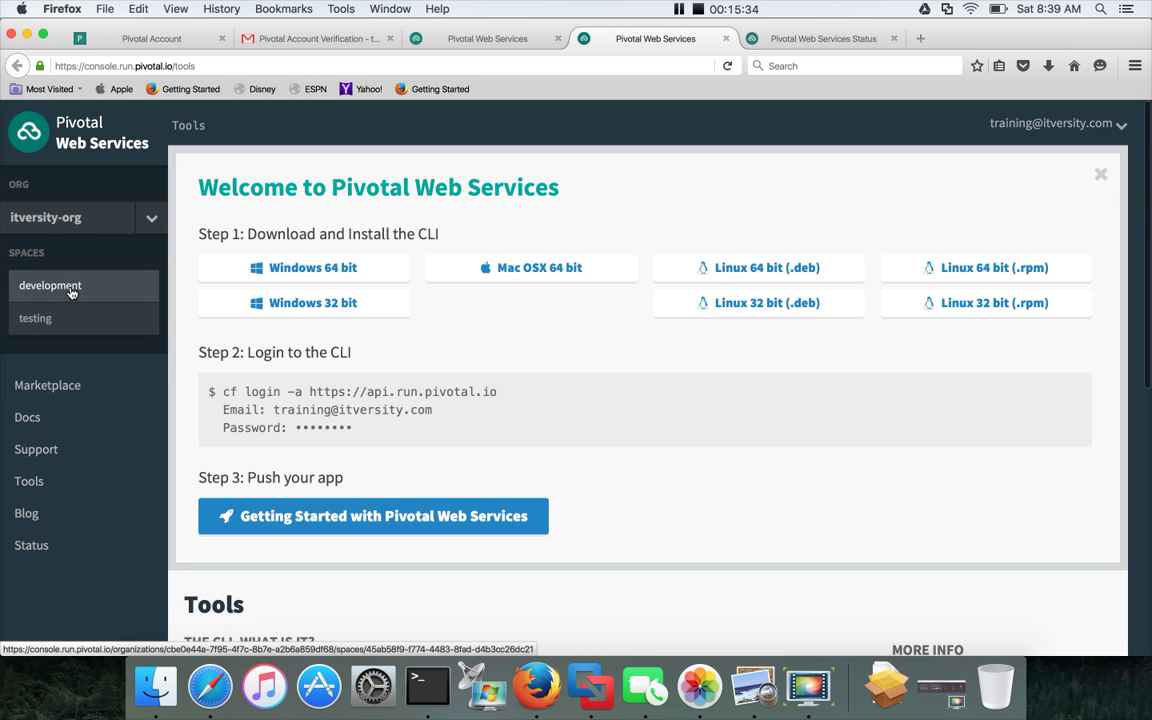
left_click(52, 320)
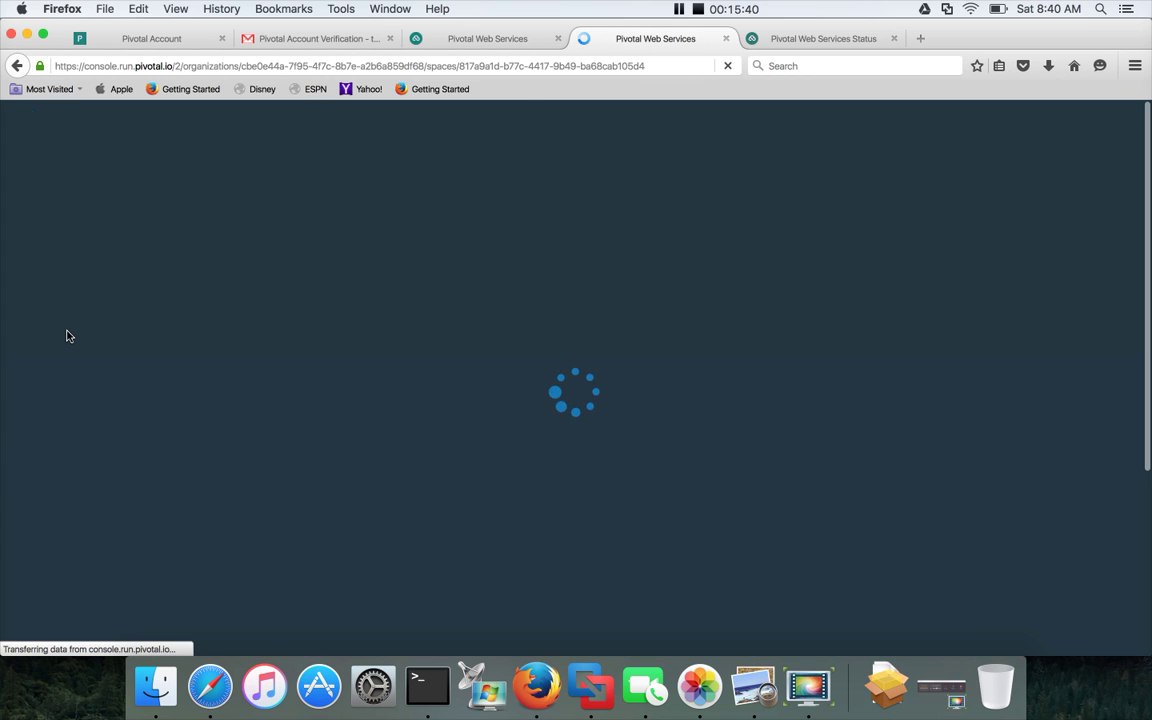
key("super+Tab")
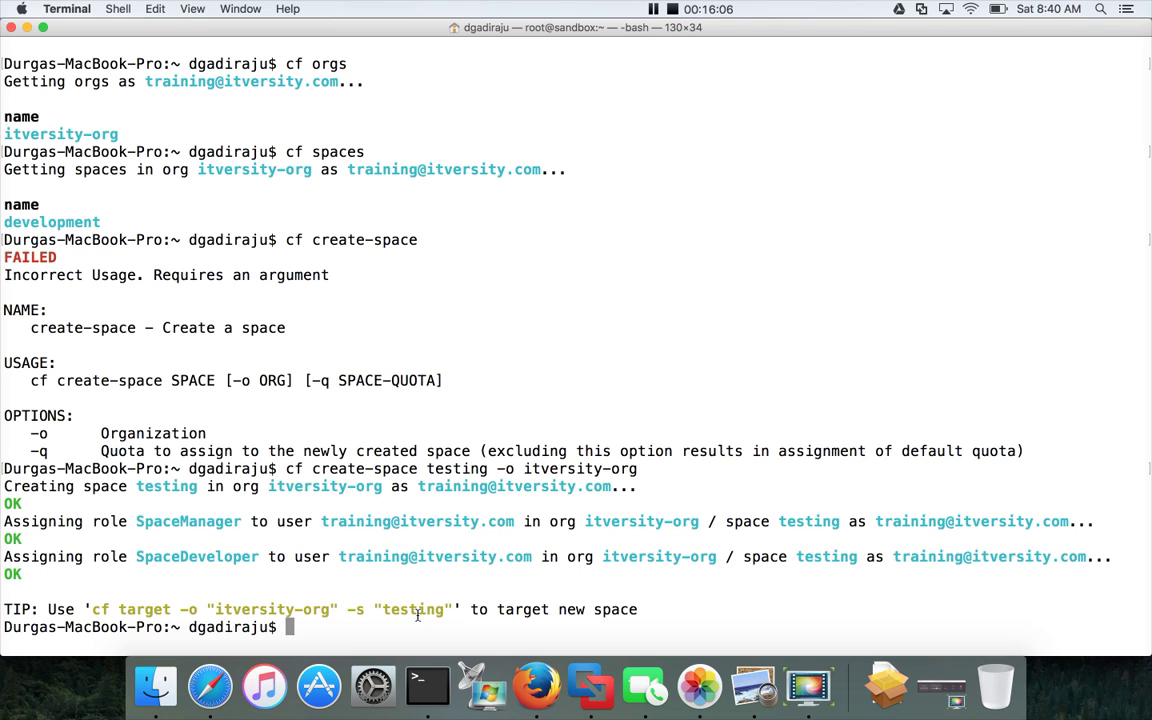
left_click_drag(90, 609, 443, 609)
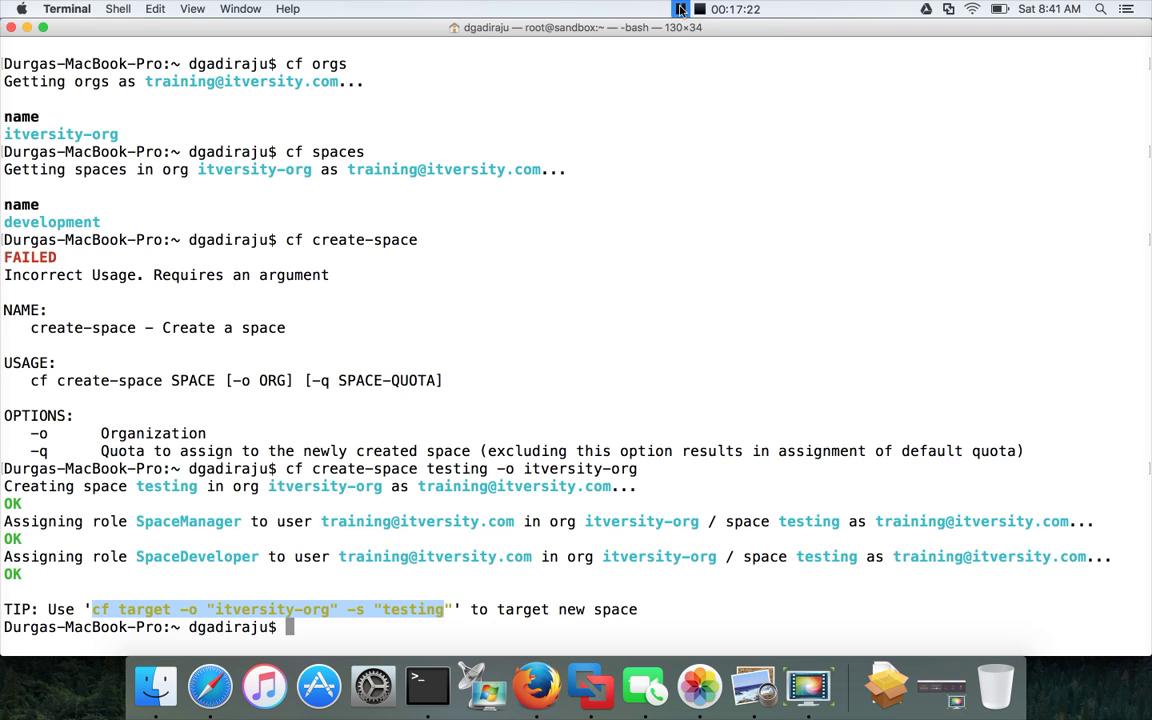
Run cf logout, then confirm cf orgs fails with a 401 not-logged-in authentication error.
type("cf logout")
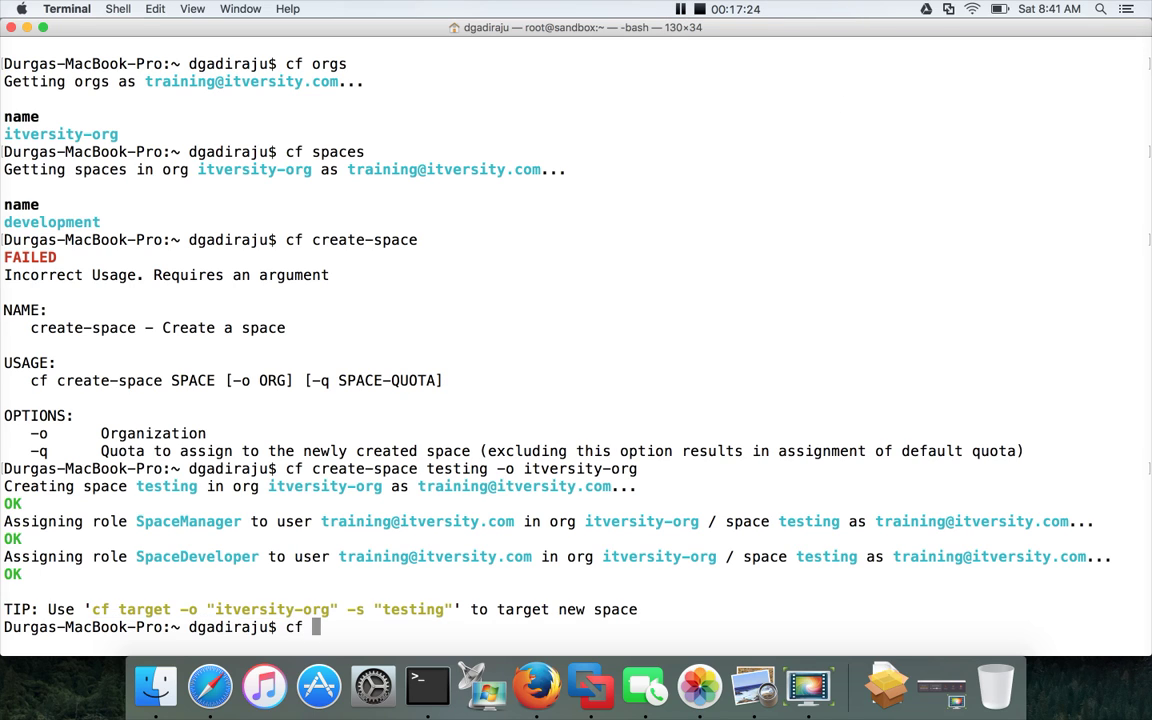
key("Return")
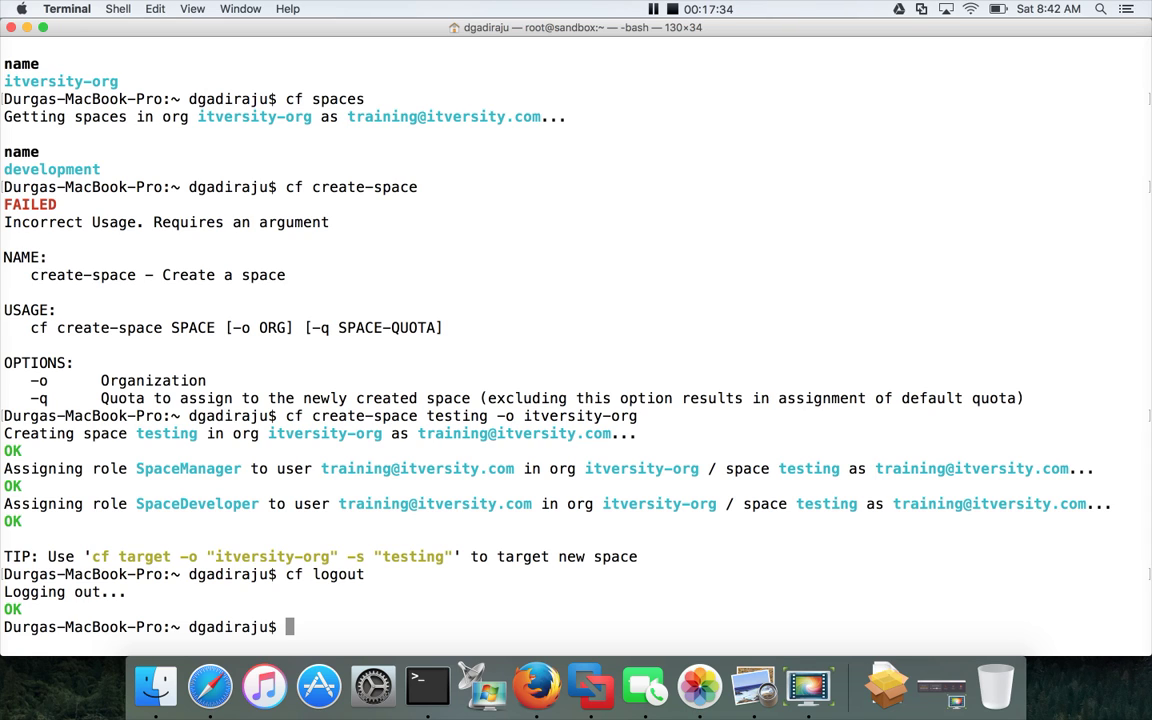
key("Up")
key("Up")
key("ctrl+w")
key("ctrl+w")
key("ctrl+w")
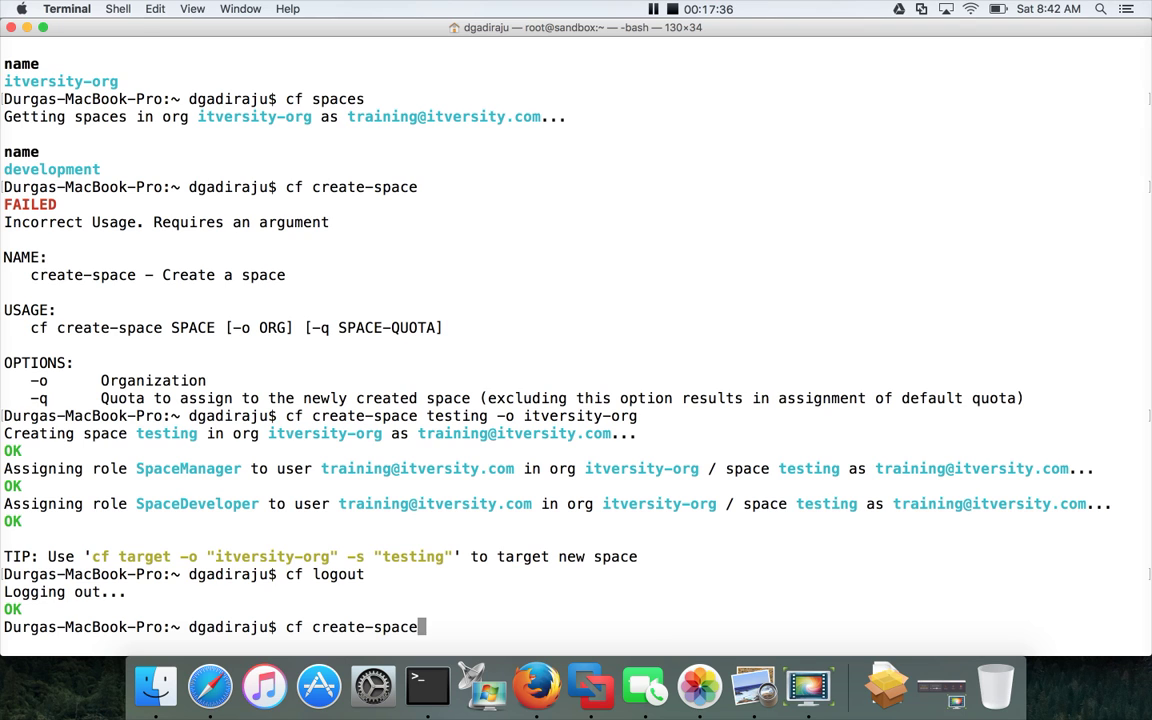
key("ctrl+u")
type("cf orgs")
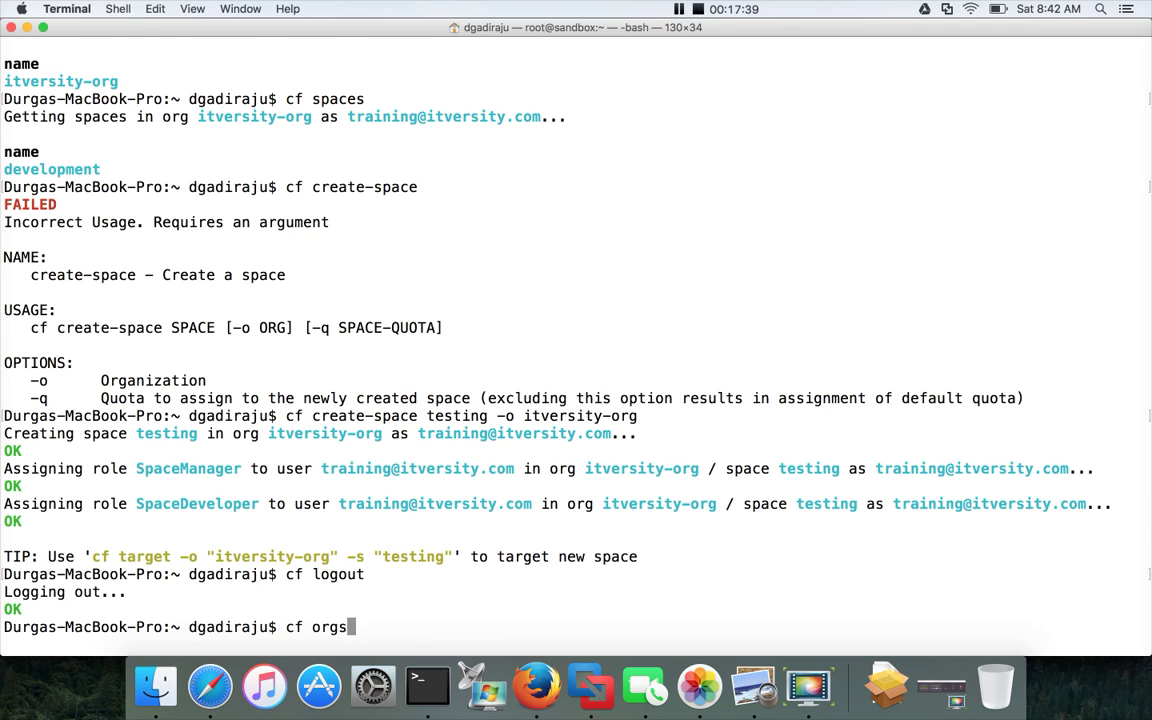
key("Return")
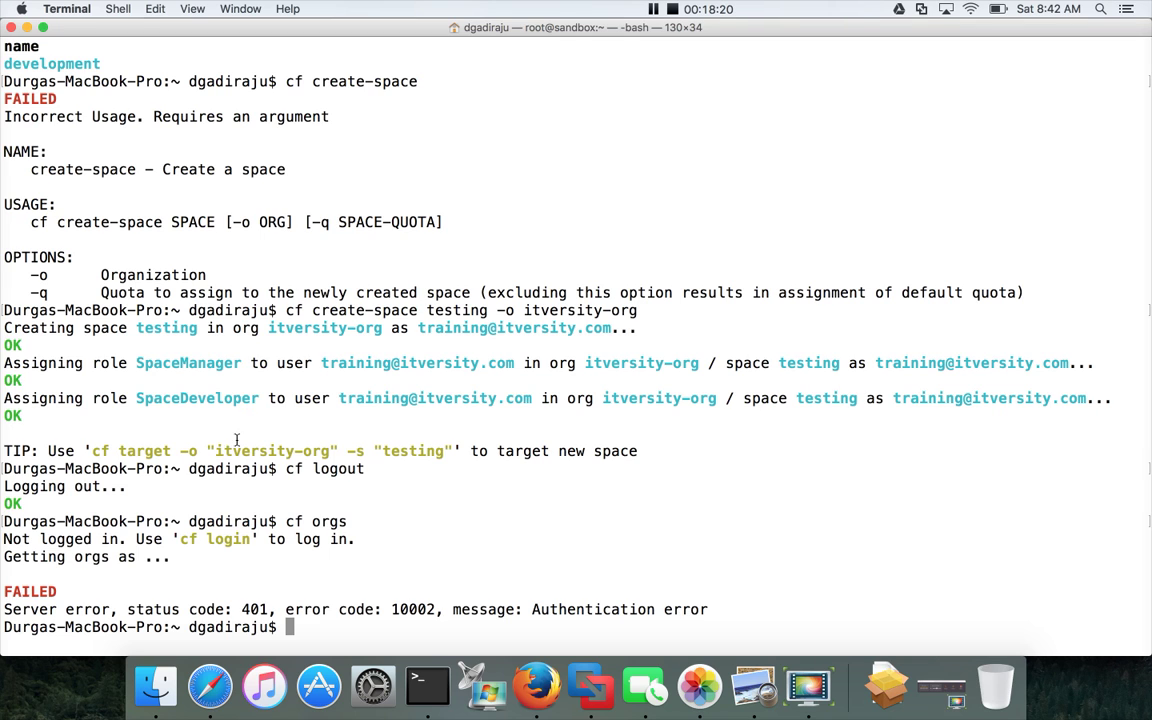
Start the FaceTime camera preview, then return to the testing space page in Firefox.
left_click(644, 686)
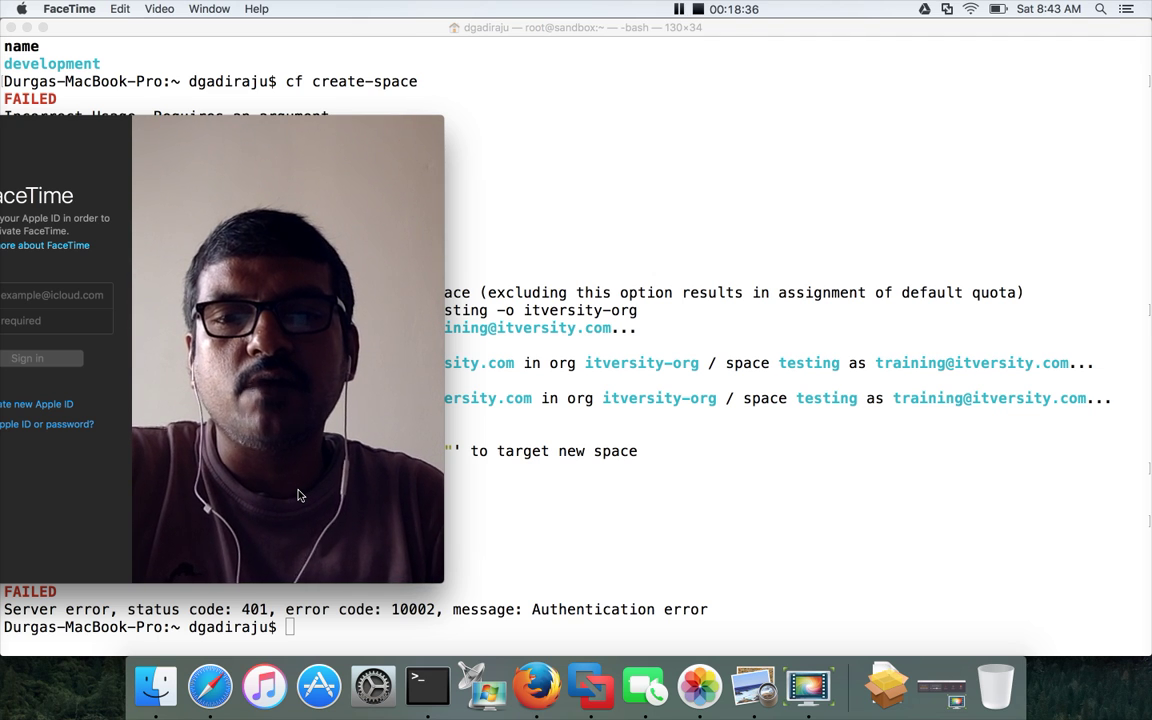
left_click(537, 686)
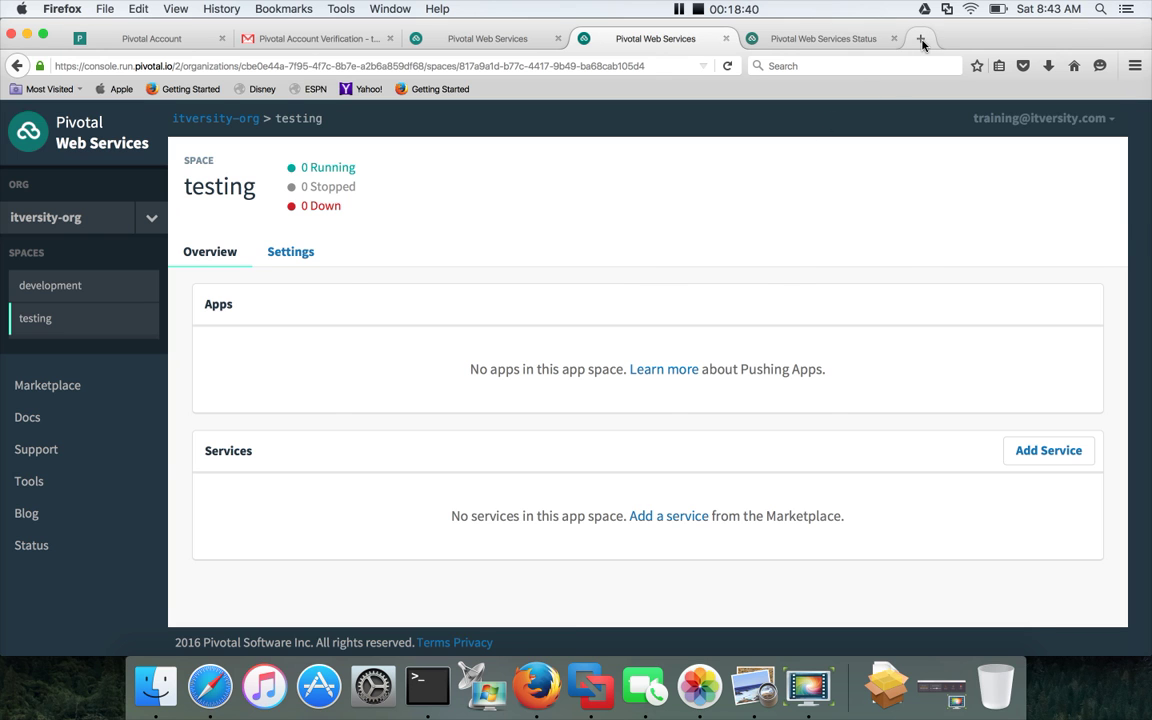
Load linkedin.com in a new browser tab.
left_click(920, 39)
type("linkedin.com")
key("Return")
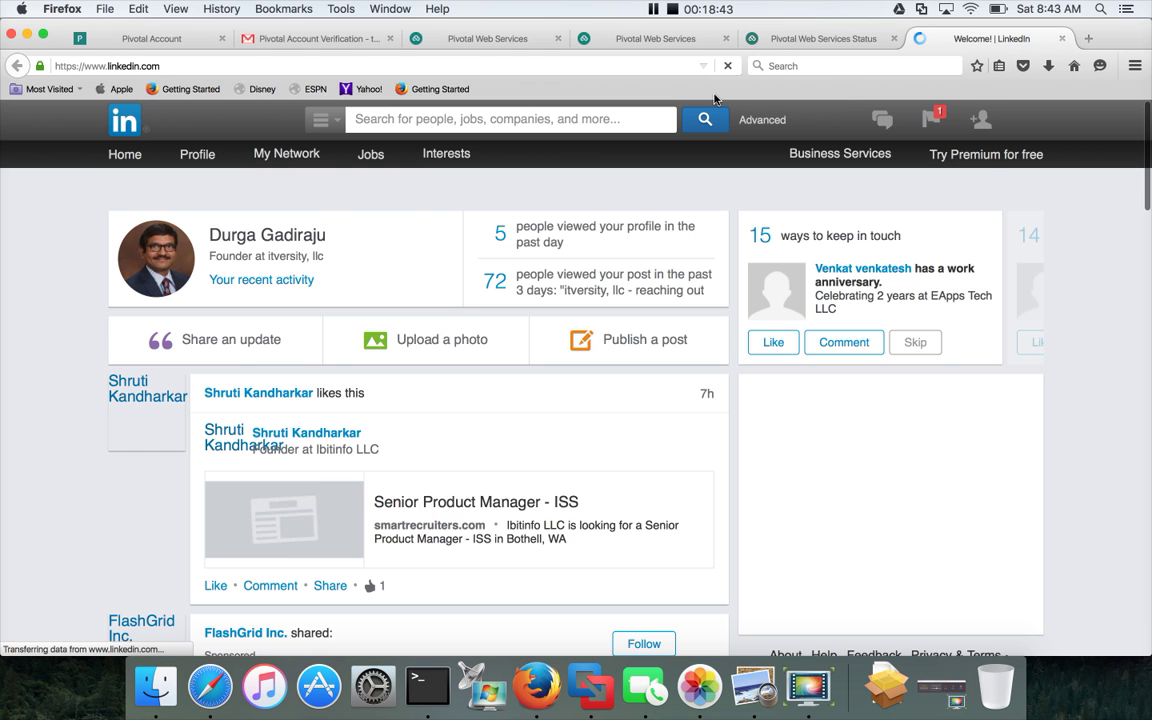
Search LinkedIn for 'IT Versity - C' and pick the IT Versity - Cloud and Virtualization - Infrastructure group.
left_click(586, 118)
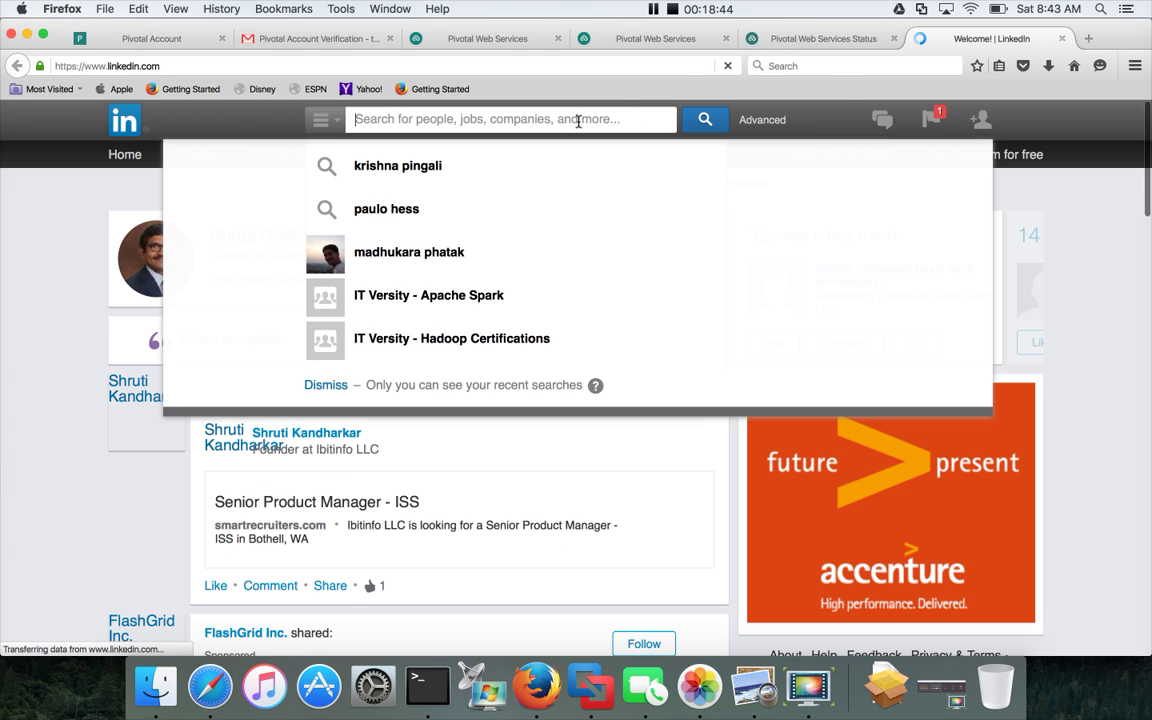
type("IT Vers")
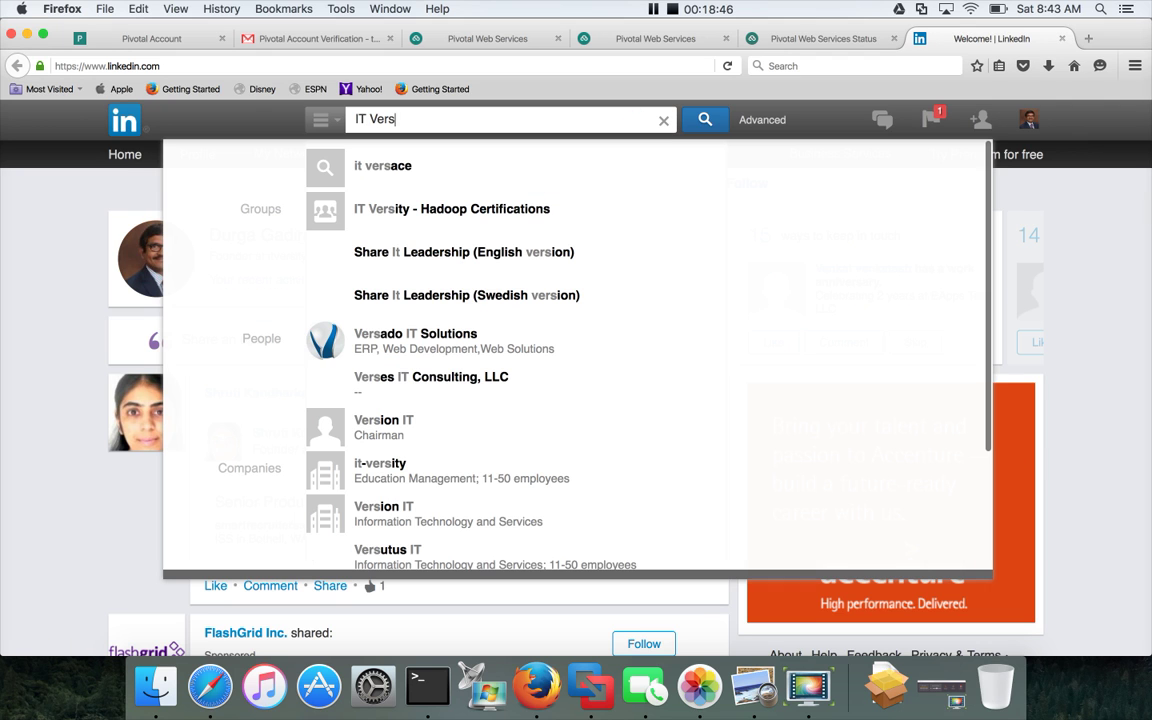
type("ity - C")
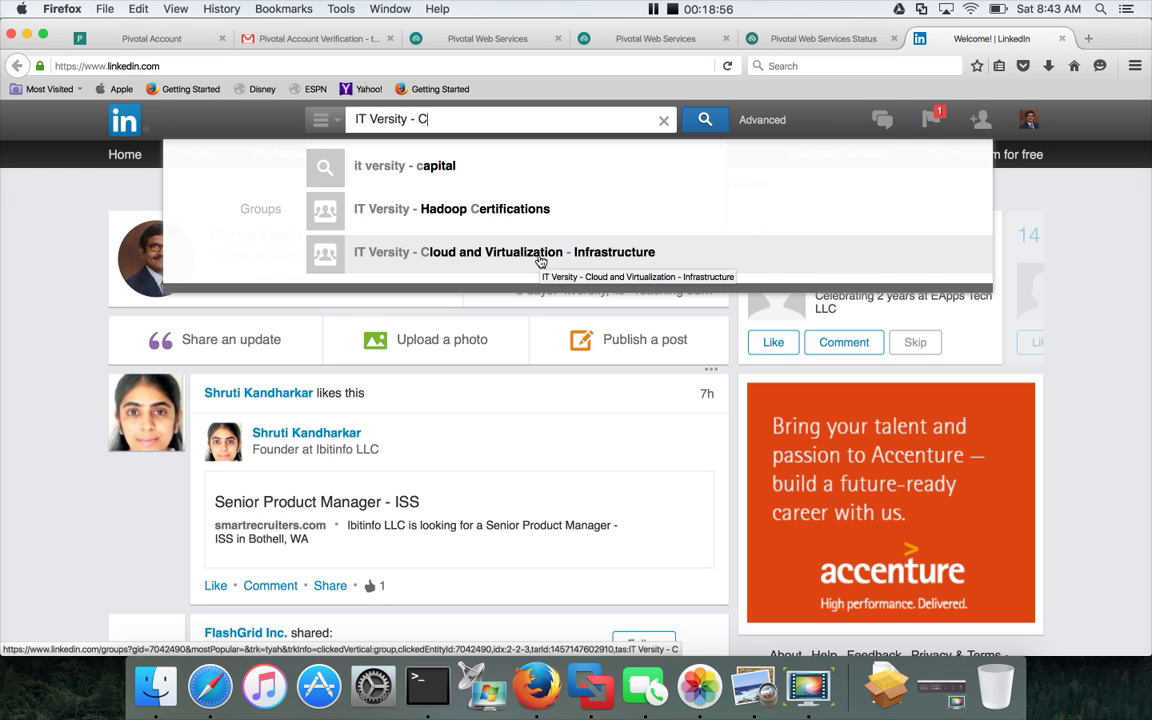
left_click(540, 254)
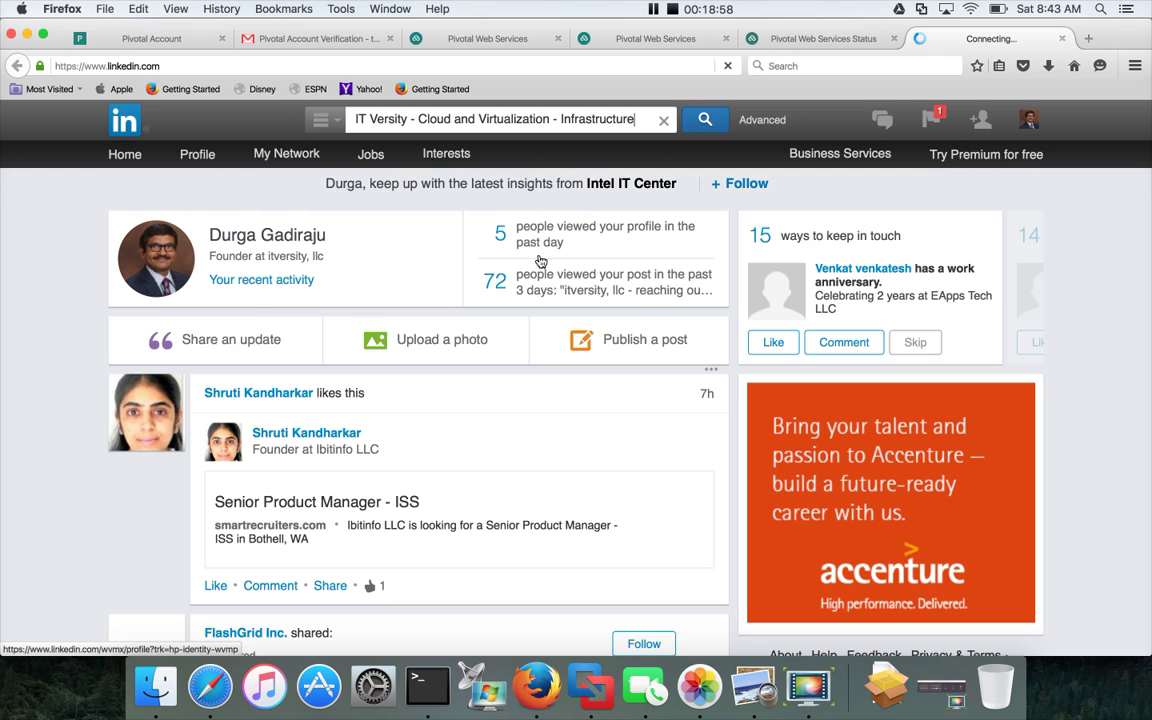